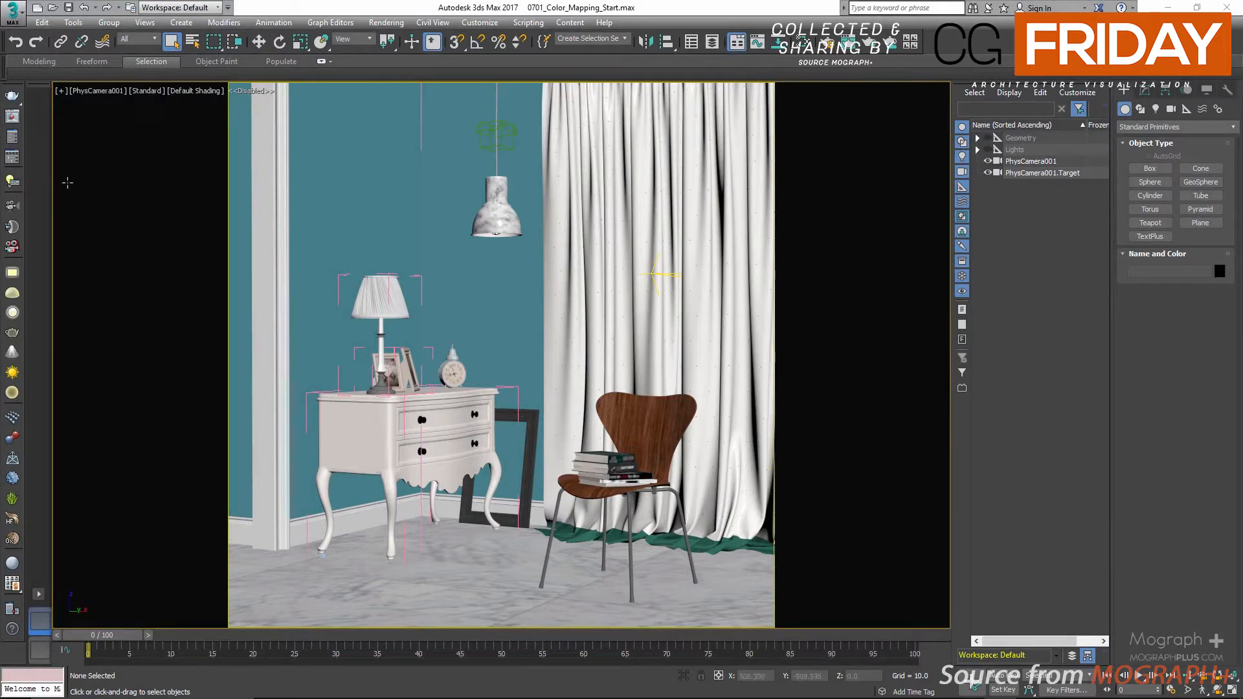
- Open the render settings, look through the GI, Settings and Render Elements groups, and expand V-Ray's Color mapping in Expert mode
left_click(12, 137)
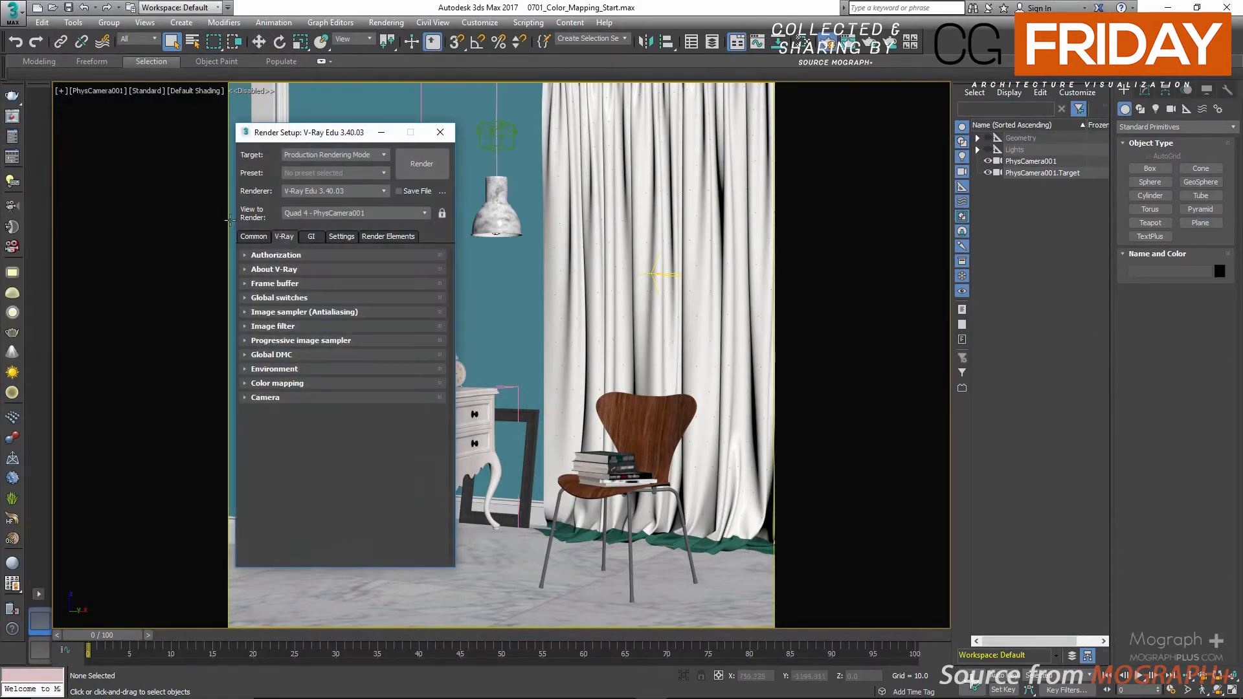
left_click(311, 236)
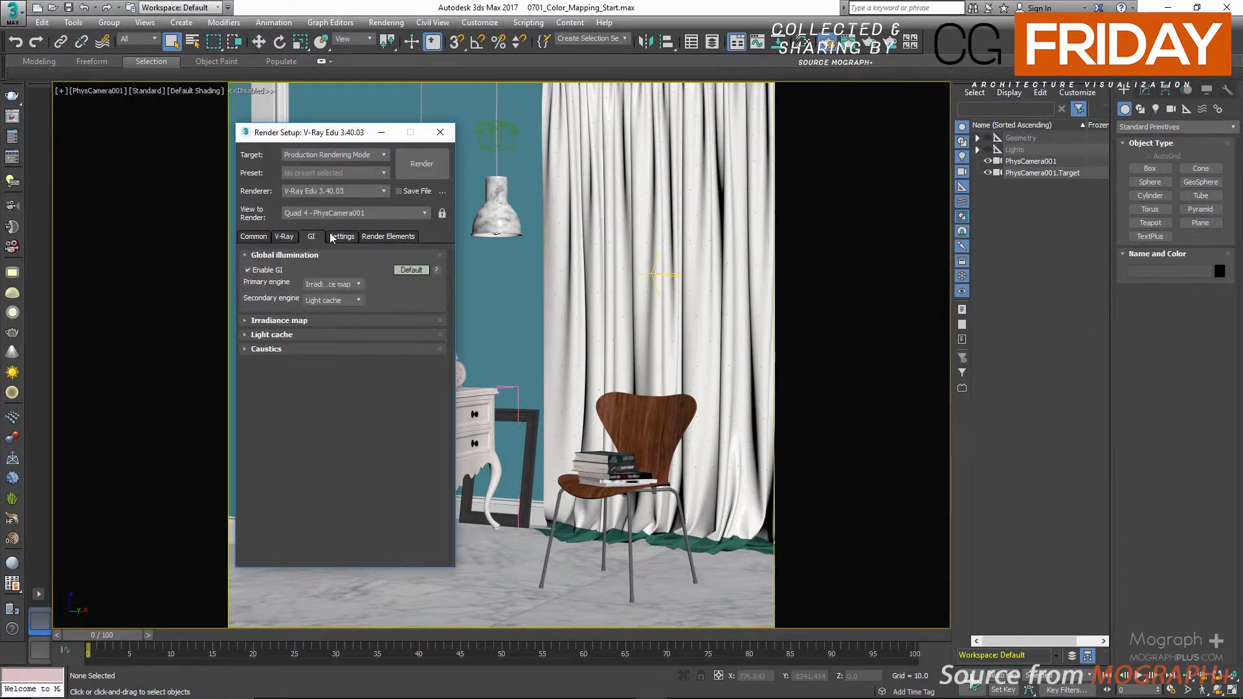
left_click(341, 236)
left_click(388, 236)
left_click(285, 237)
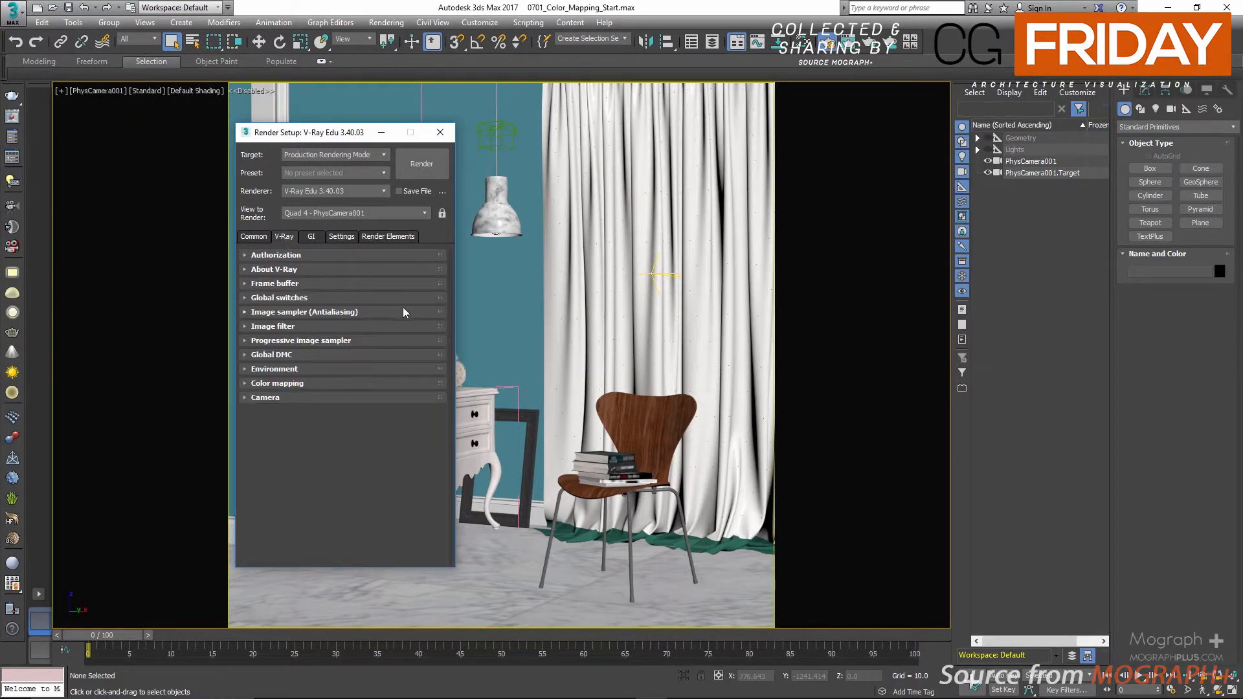
left_click(285, 384)
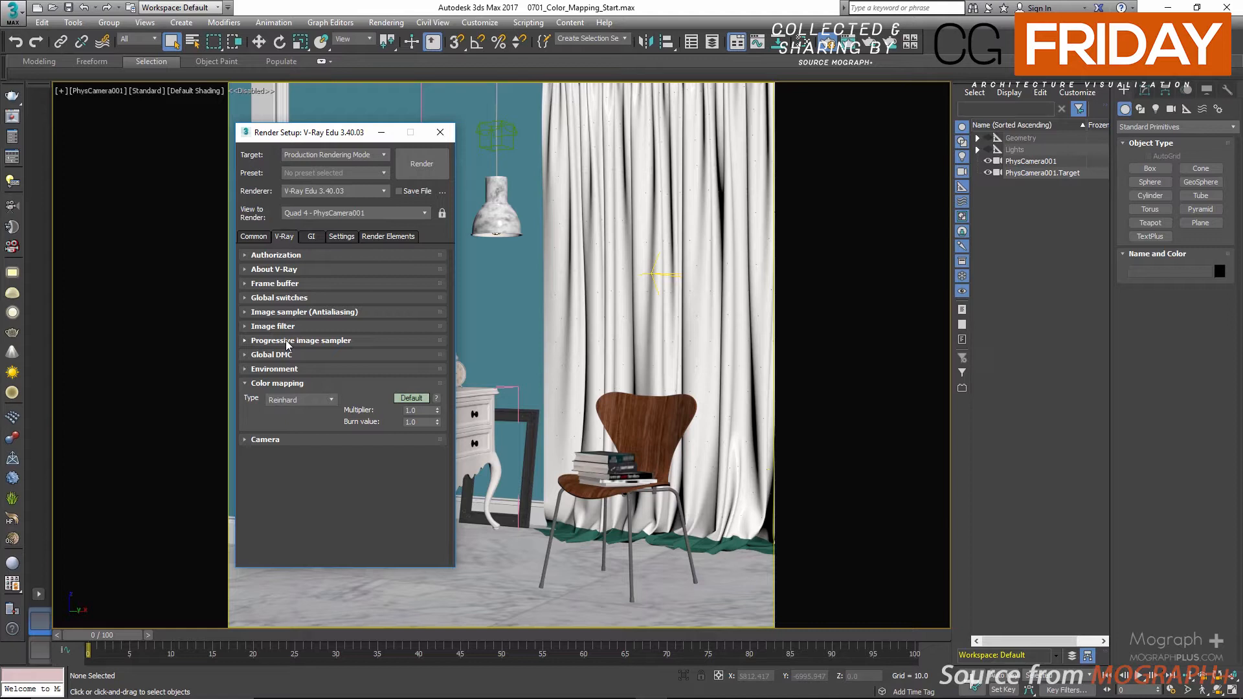
left_click(411, 398)
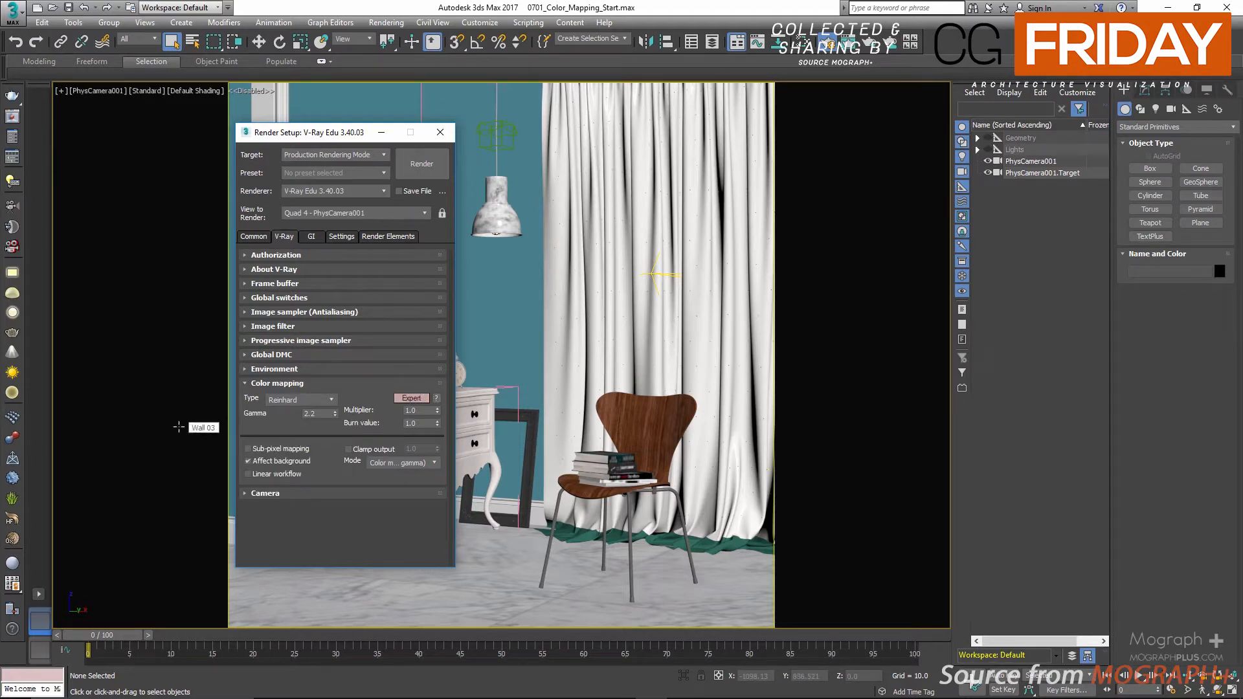
- Set the color mapping type to Linear multiply and inspect the Linear Multiply render's bright window area in the V-Ray frame buffer
left_click(287, 404)
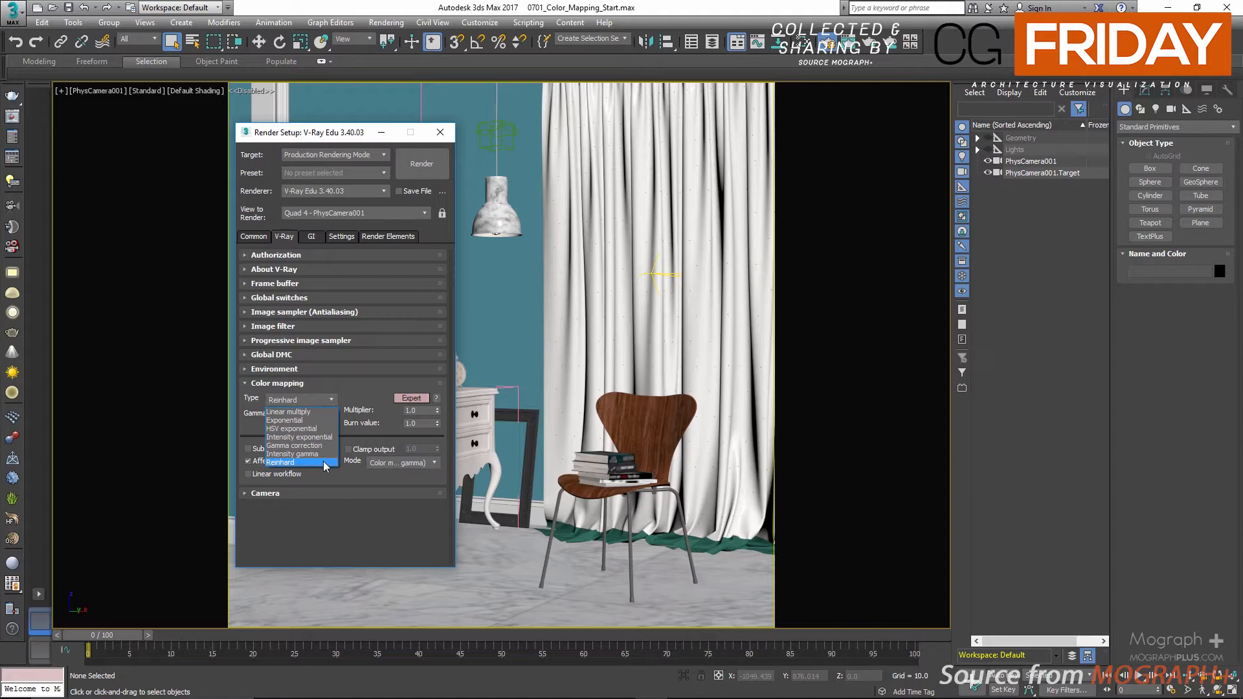
left_click(320, 412)
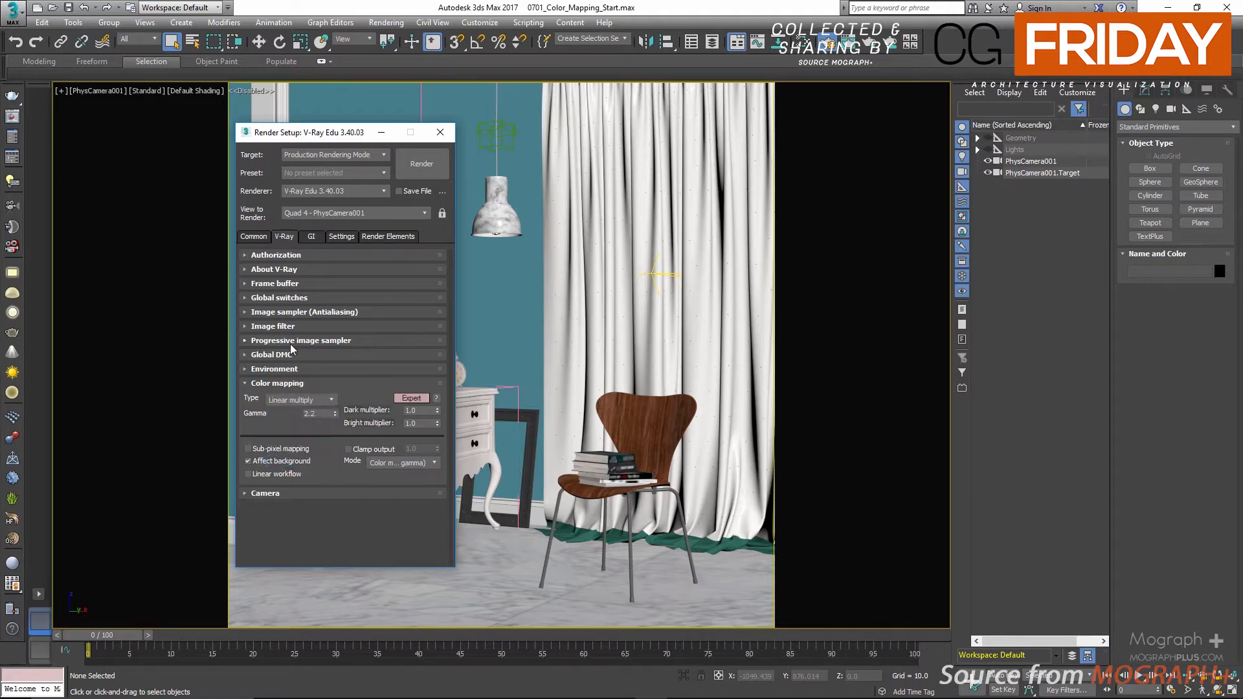
left_click(12, 116)
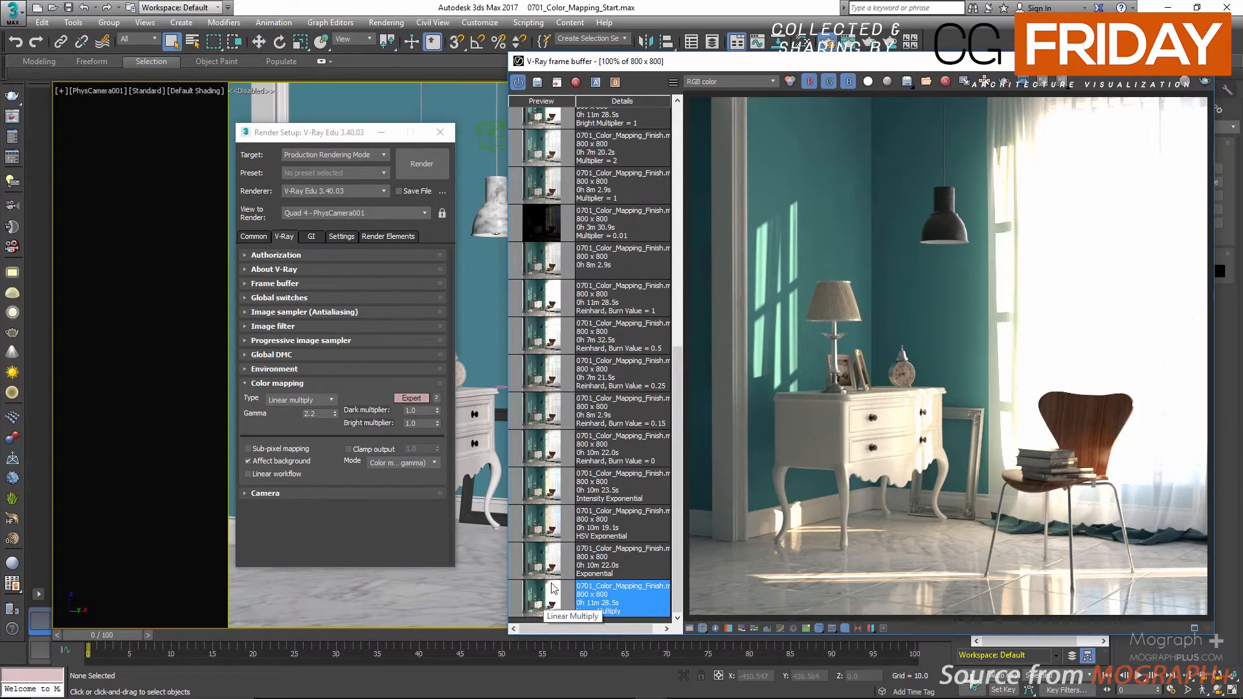
left_click_drag(850, 64, 819, 64)
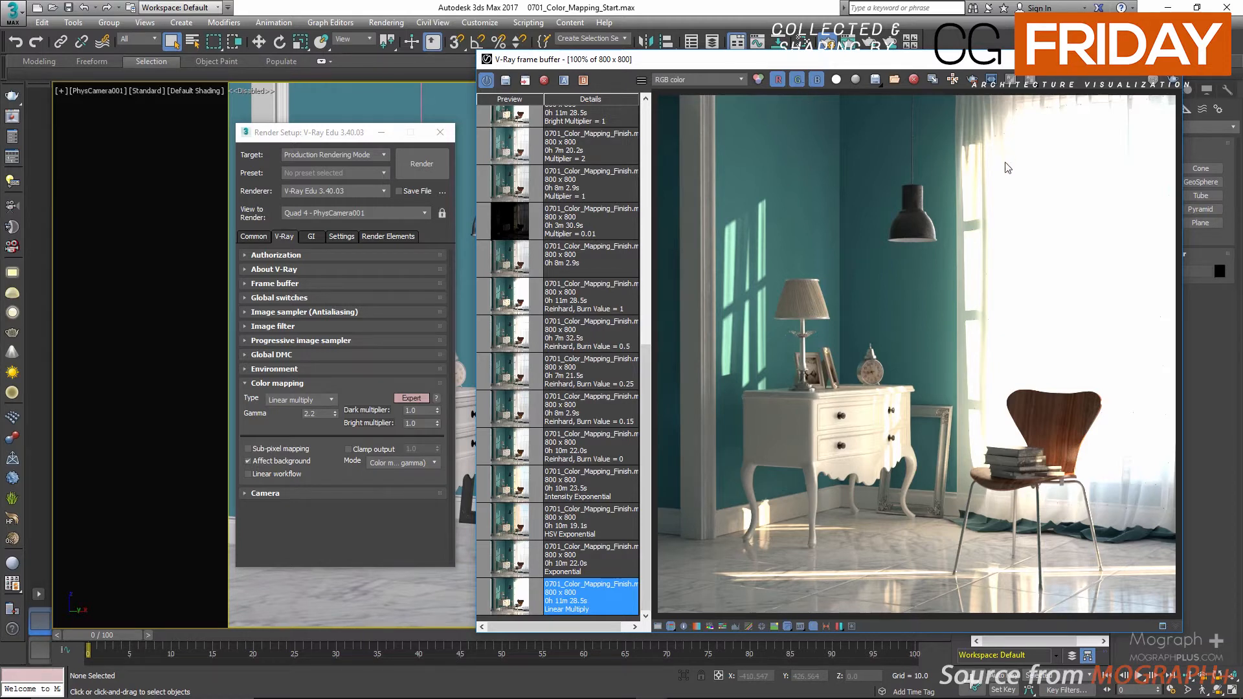
right_click(1056, 205)
scroll(889, 409, "up", 1)
scroll(902, 399, "down", 1)
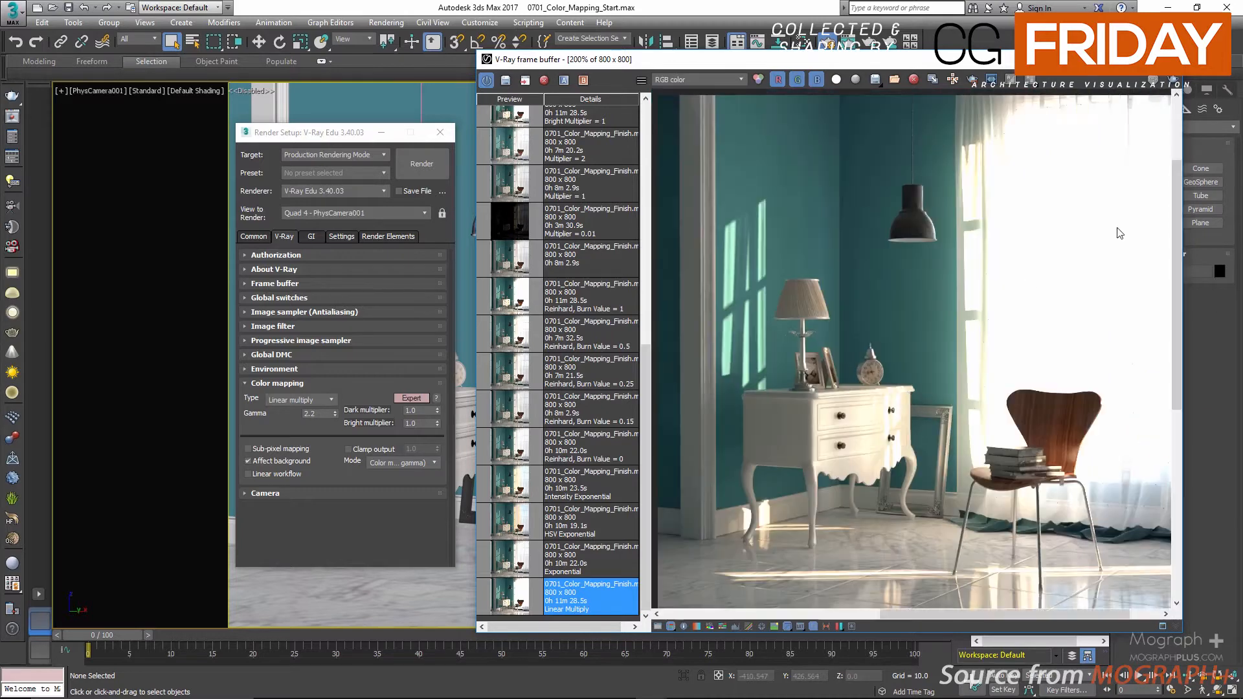
scroll(1101, 246, "up", 1)
scroll(1089, 251, "down", 1)
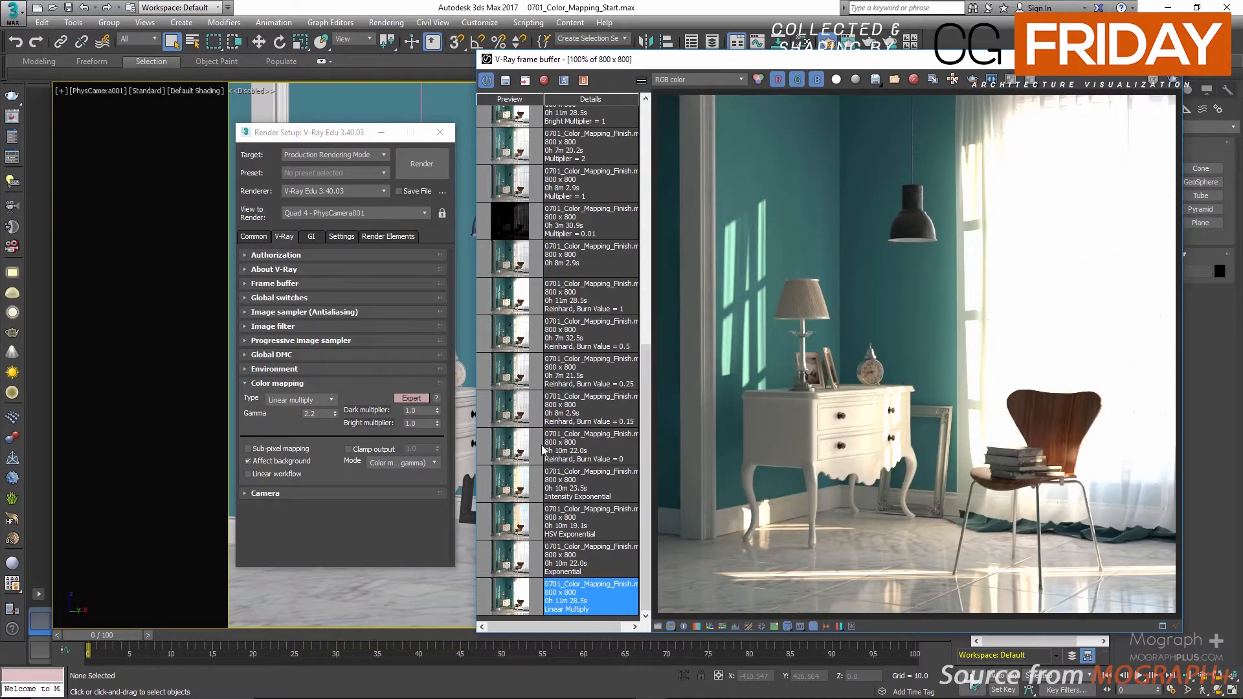
- Set the color mapping type to Exponential and compare the Exponential render with the Linear Multiply one in the history
left_click(324, 400)
left_click(314, 418)
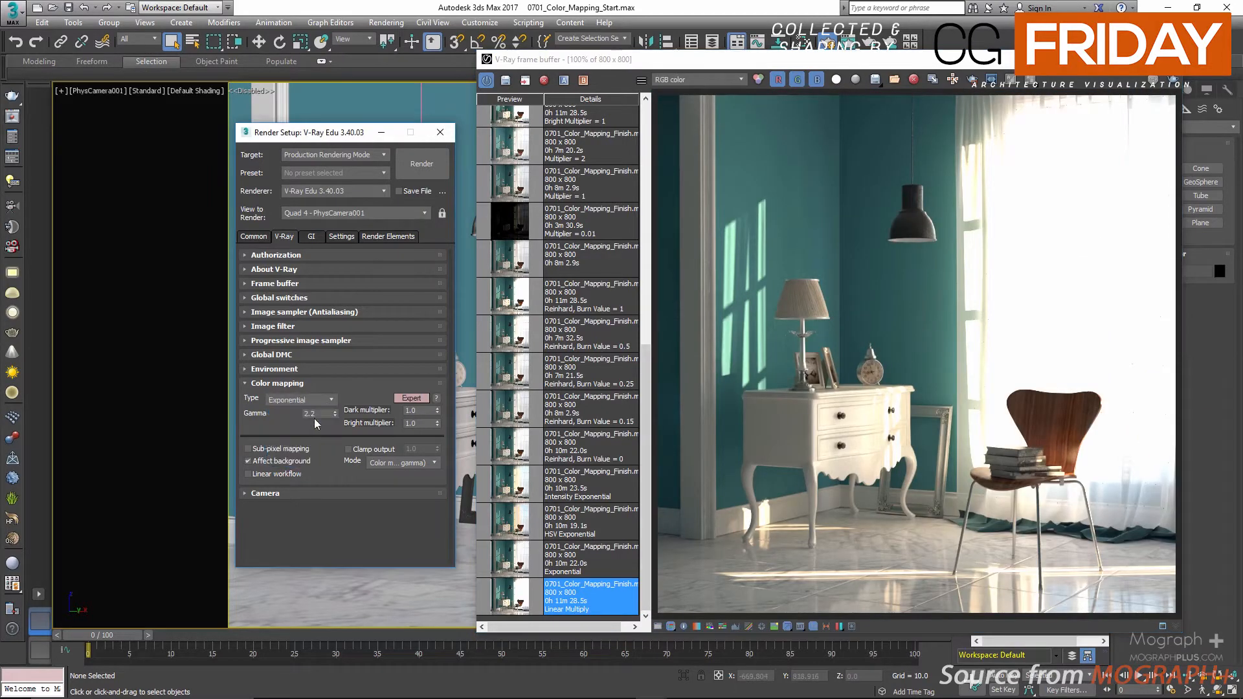
left_click(508, 555)
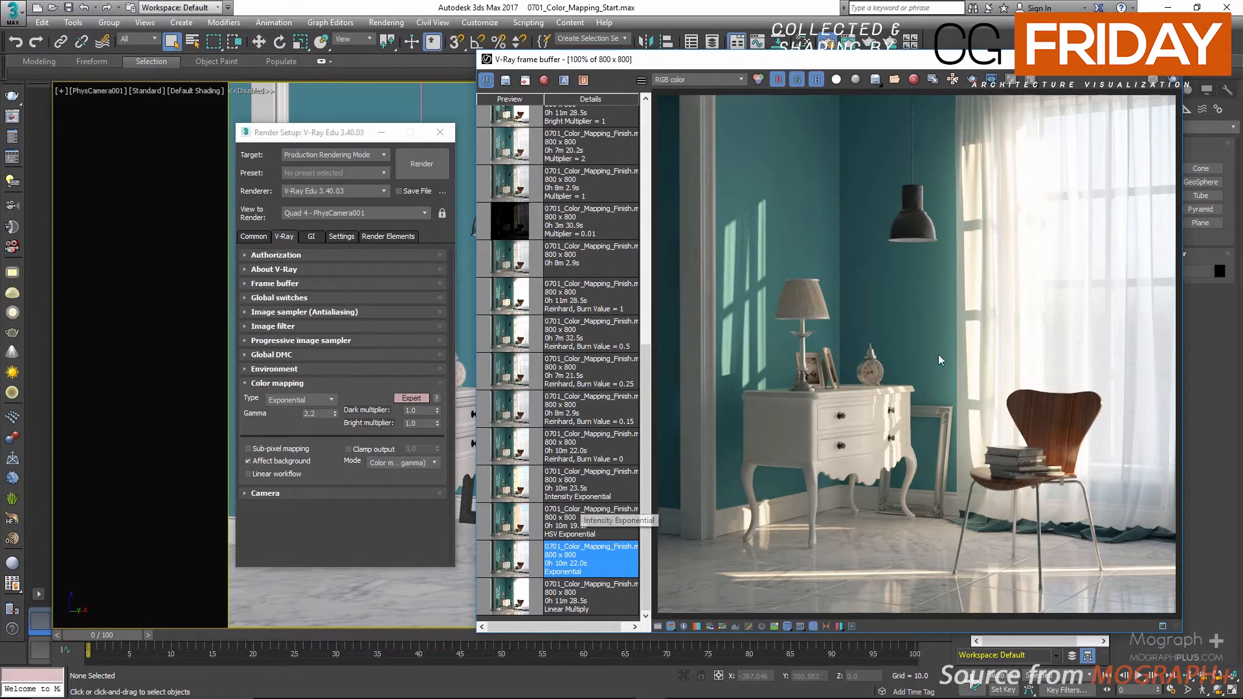
double_click(508, 589)
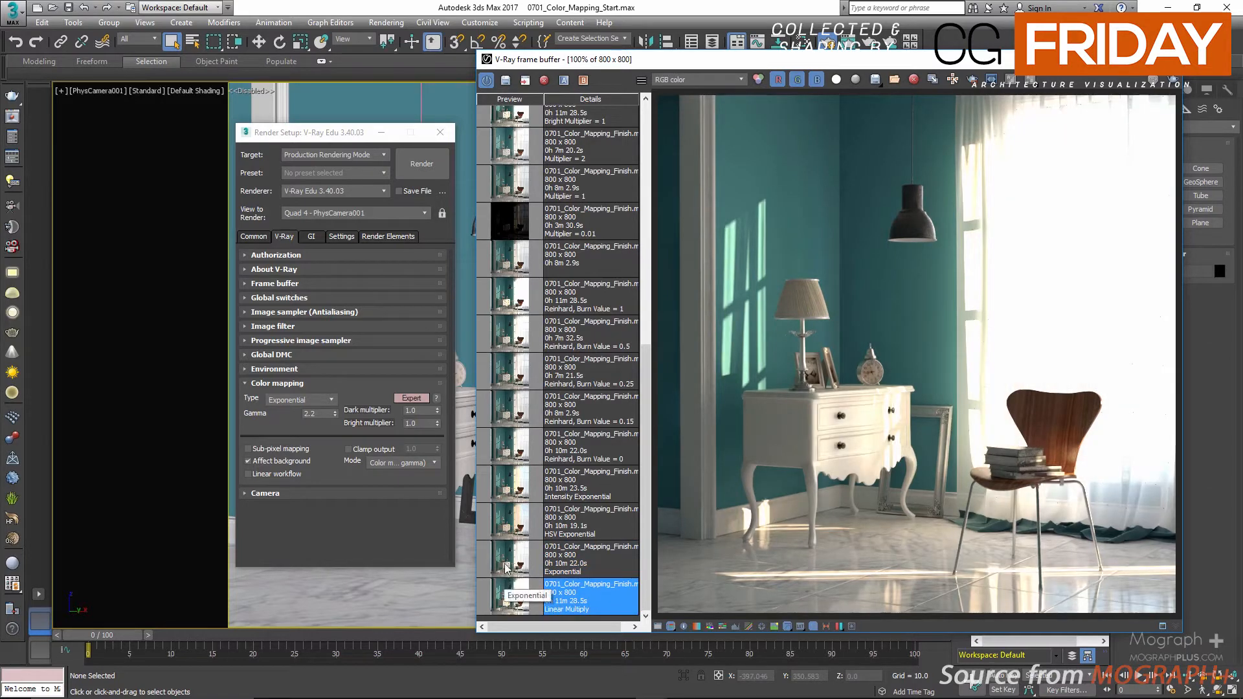
double_click(513, 563)
double_click(509, 591)
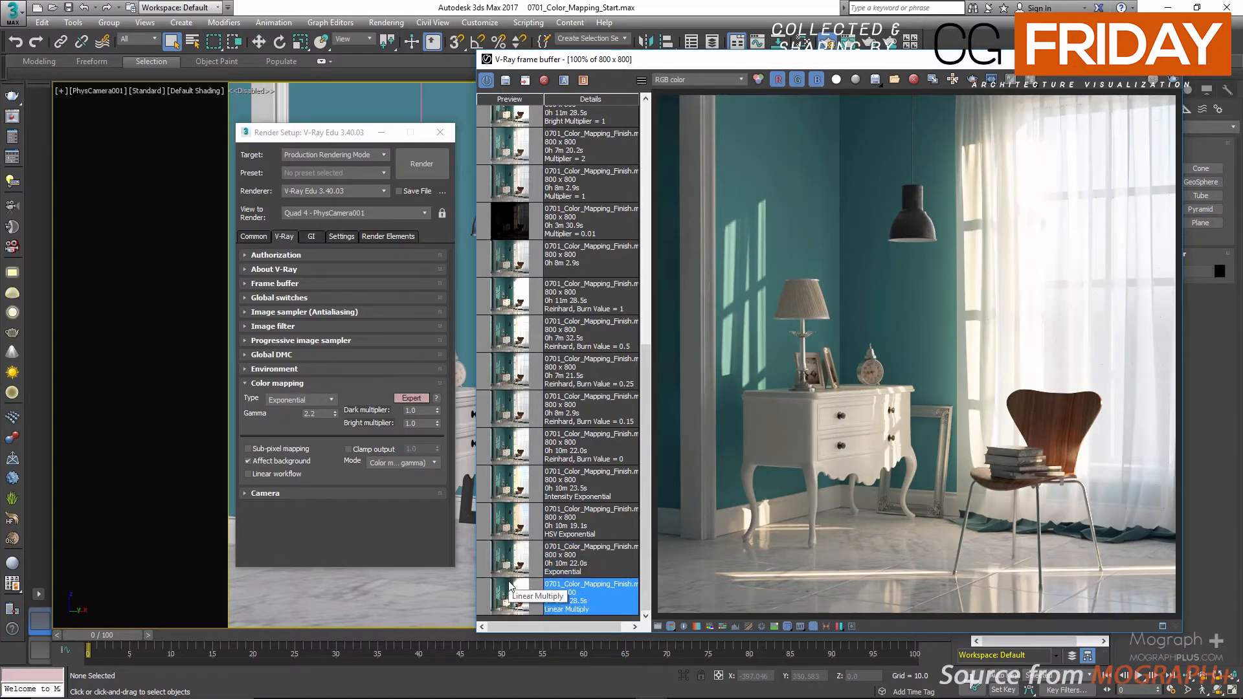
double_click(509, 562)
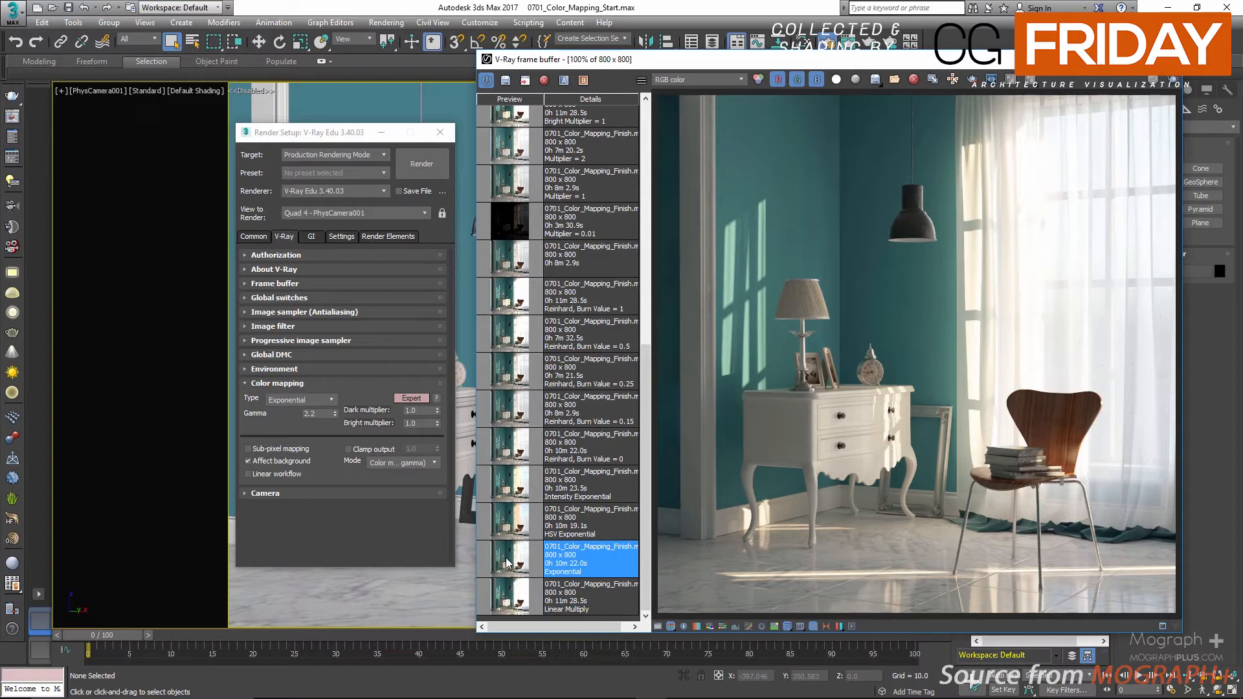
- Set the color mapping type to HSV exponential and compare the HSV Exponential render with the Exponential one
left_click(294, 400)
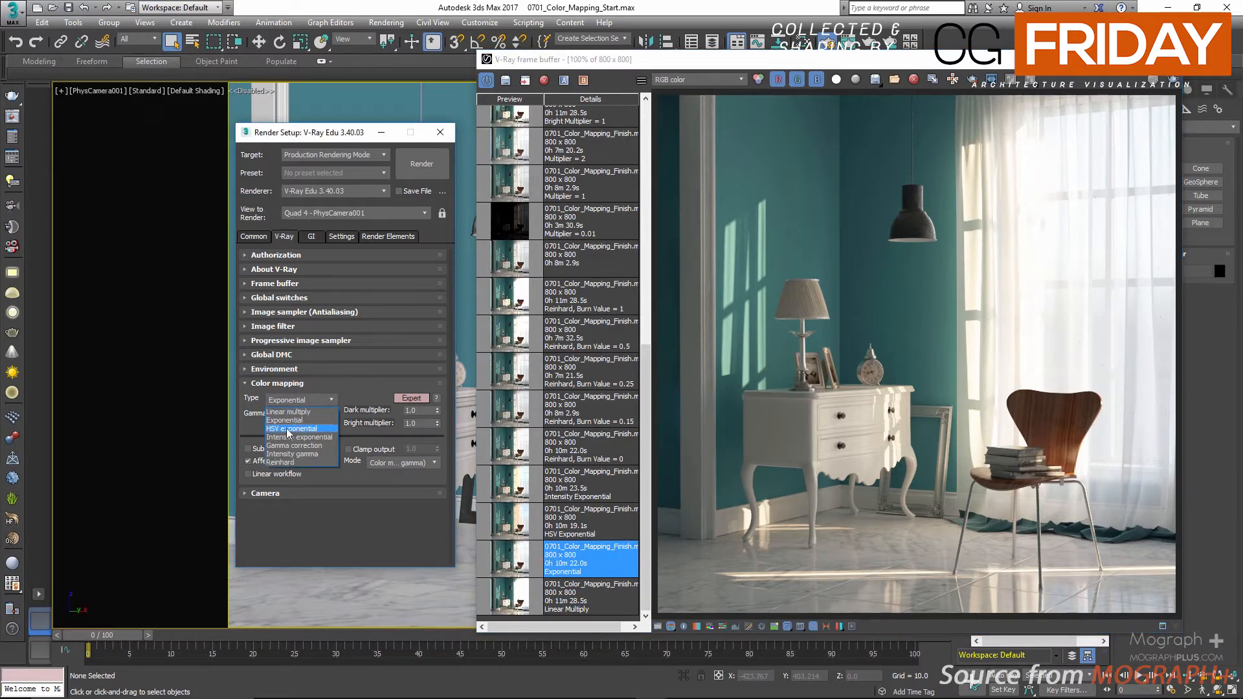
left_click(289, 430)
double_click(509, 524)
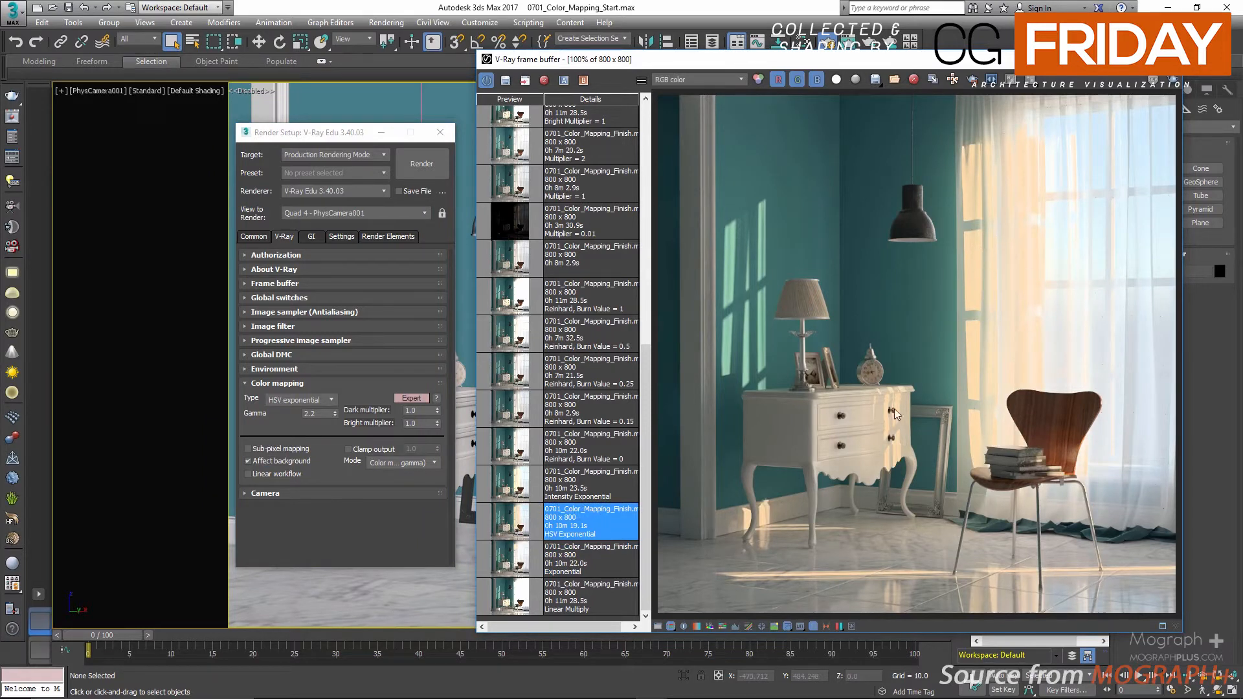
double_click(510, 561)
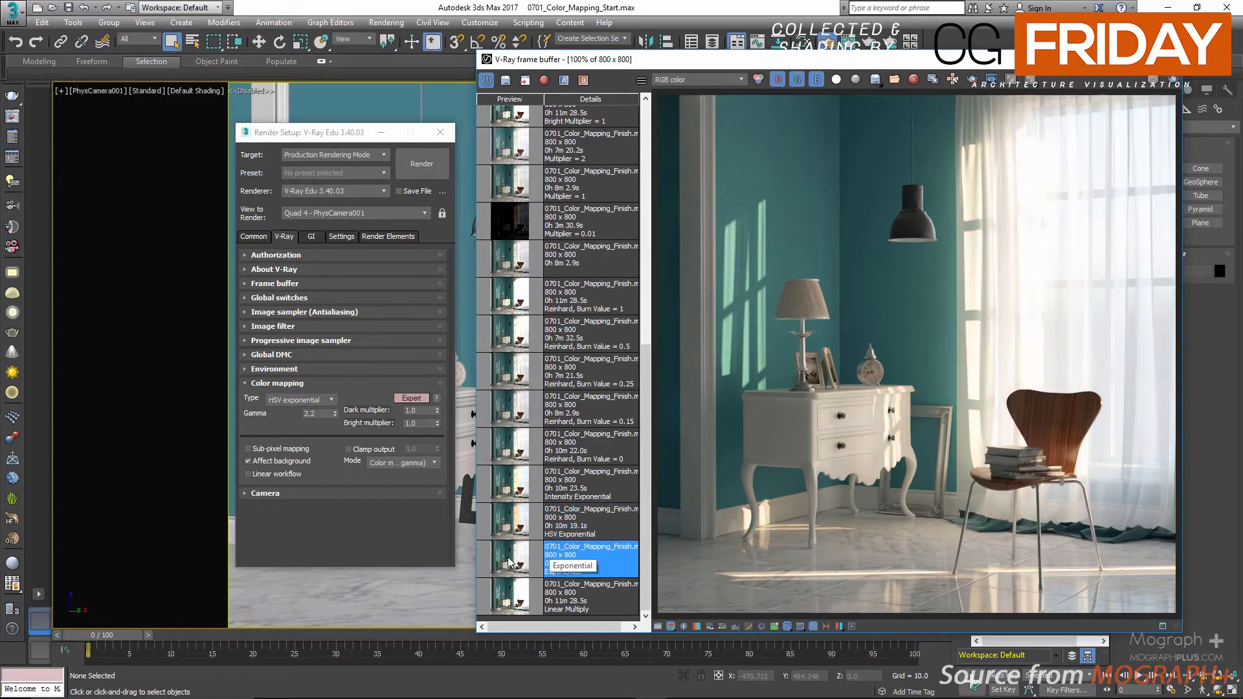
left_click(510, 540)
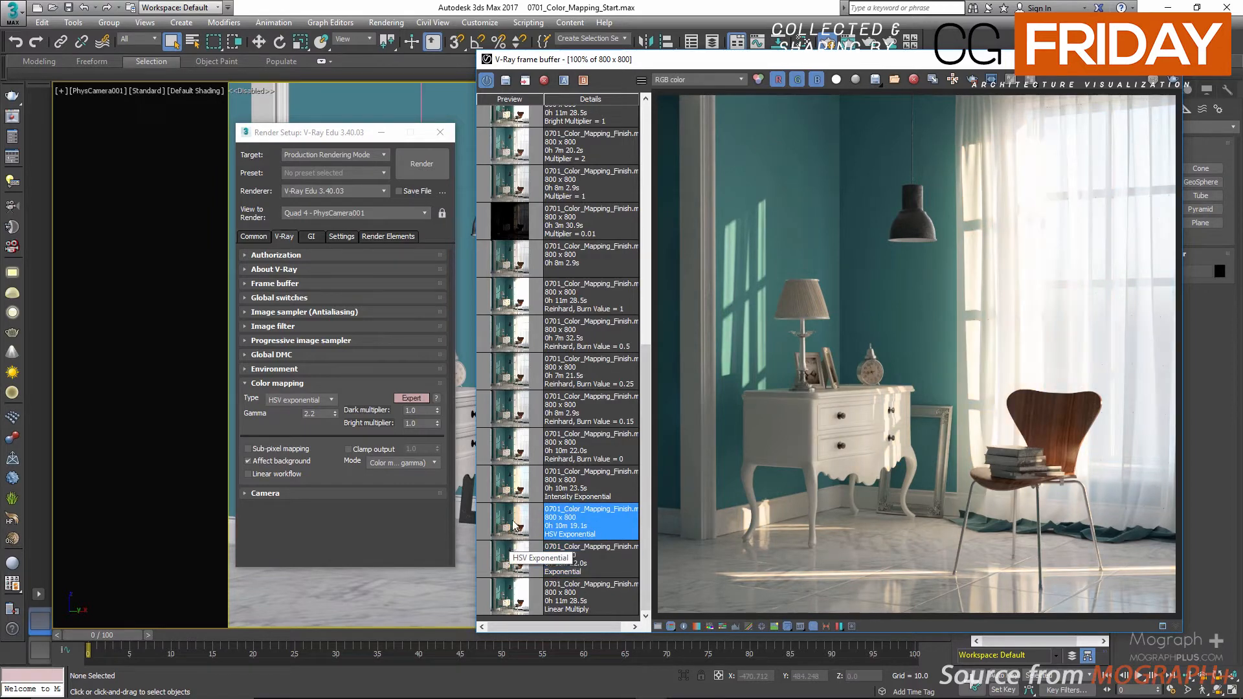
double_click(514, 526)
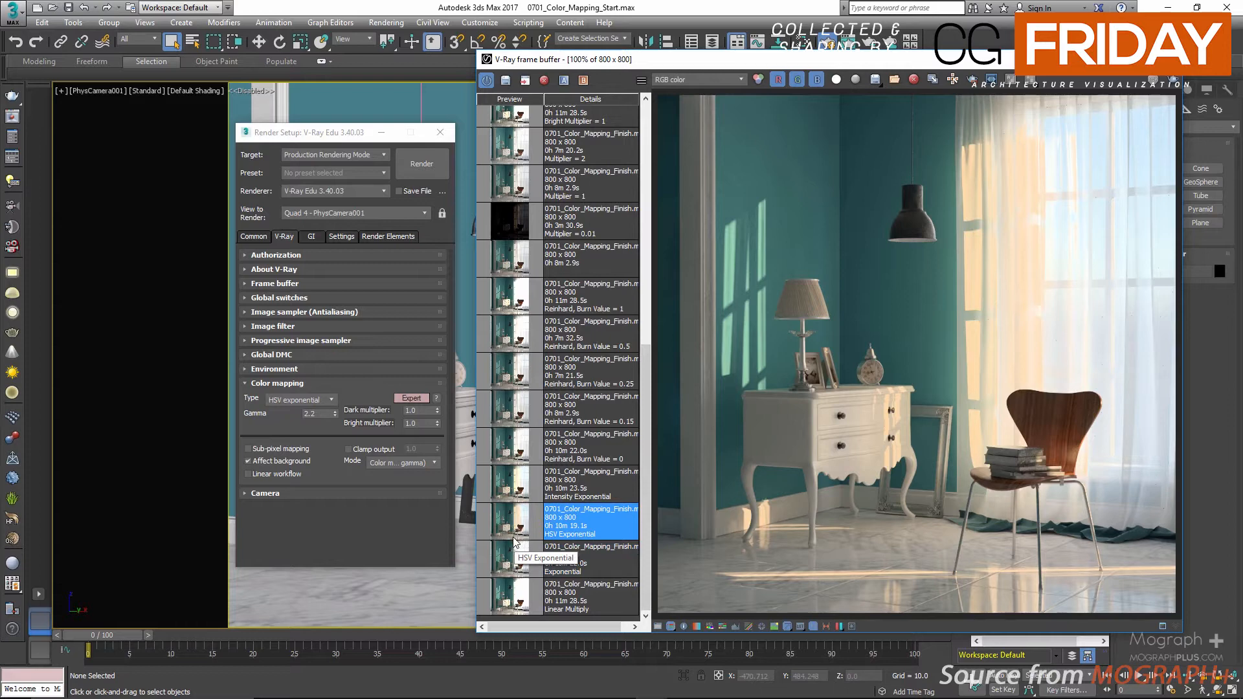
double_click(510, 548)
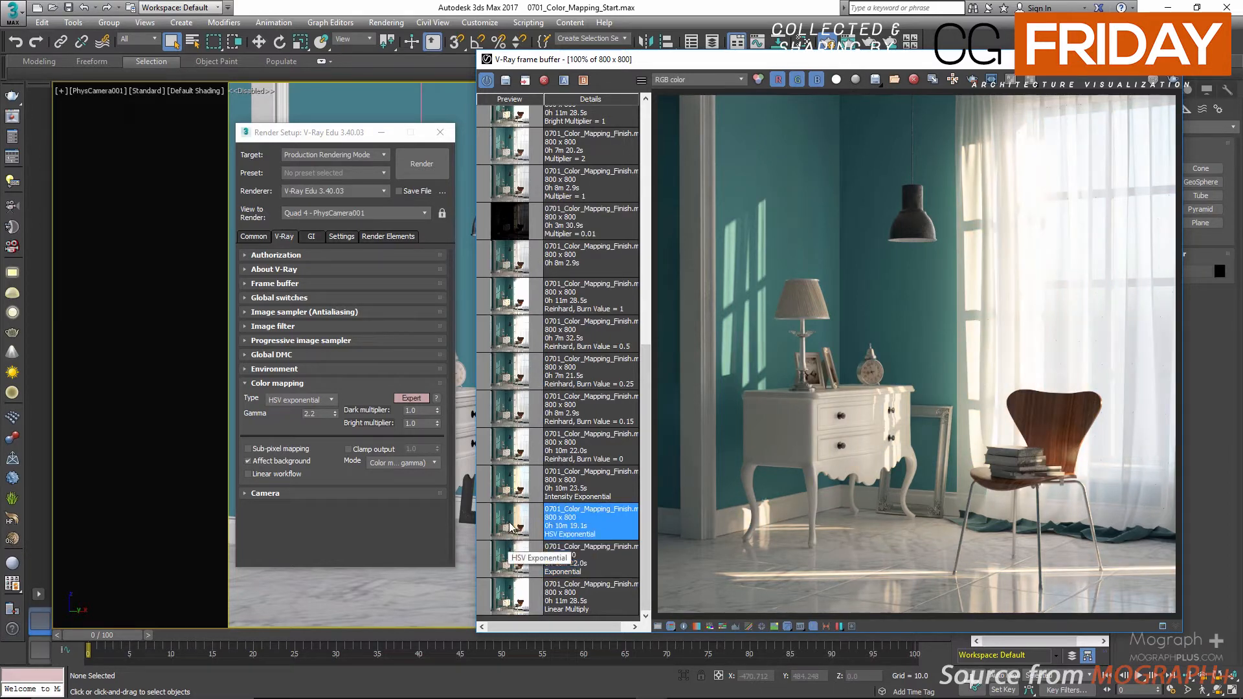
double_click(511, 527)
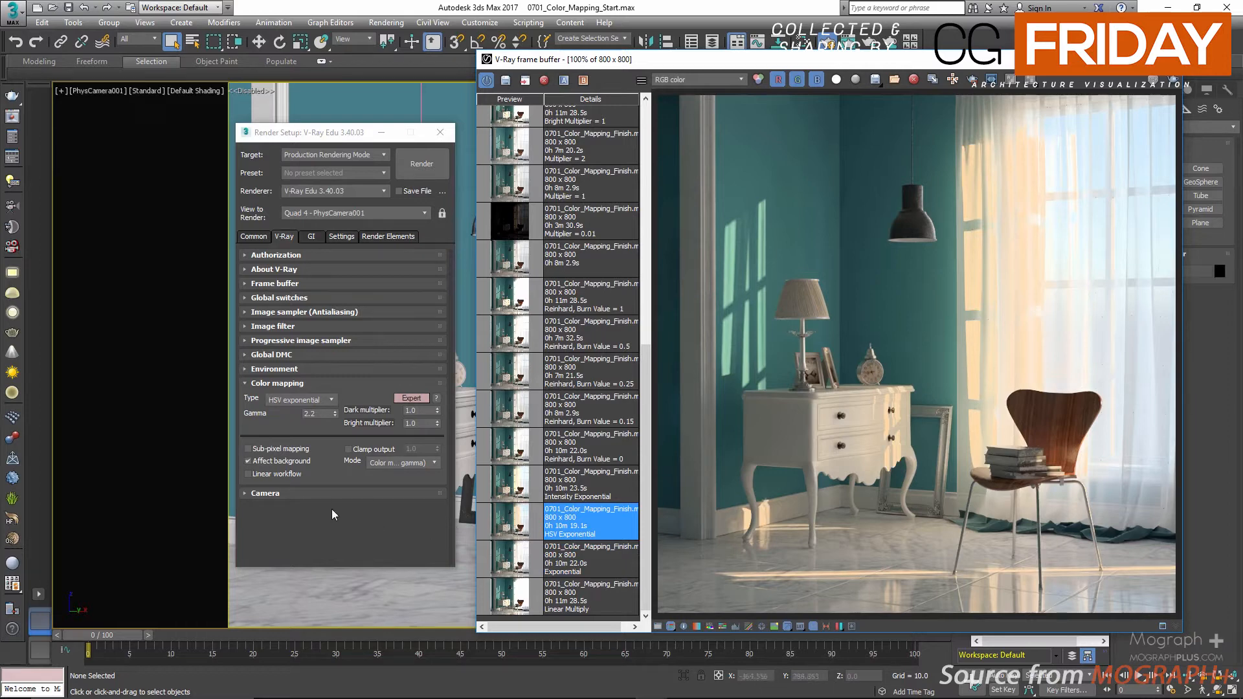
- Set the color mapping type to Intensity exponential and load the Intensity Exponential render from the history
left_click(316, 401)
left_click(304, 438)
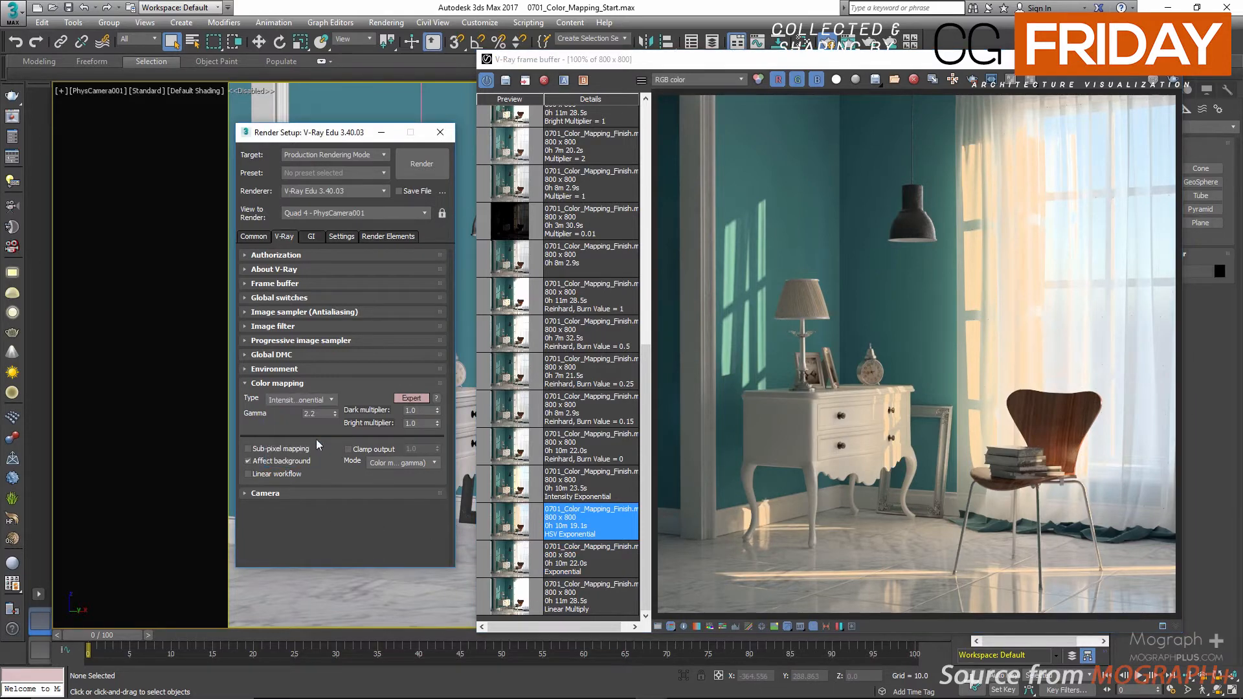
double_click(497, 484)
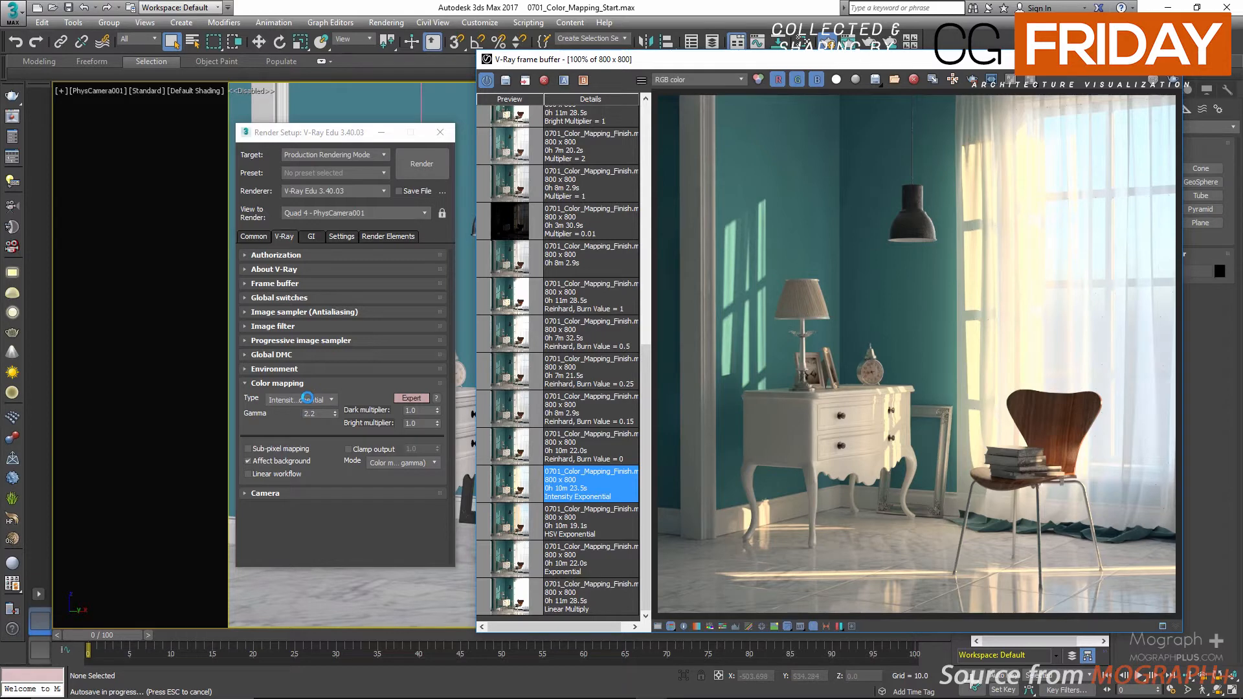
- Try the Gamma correction and Intensity gamma color mapping types
left_click(307, 399)
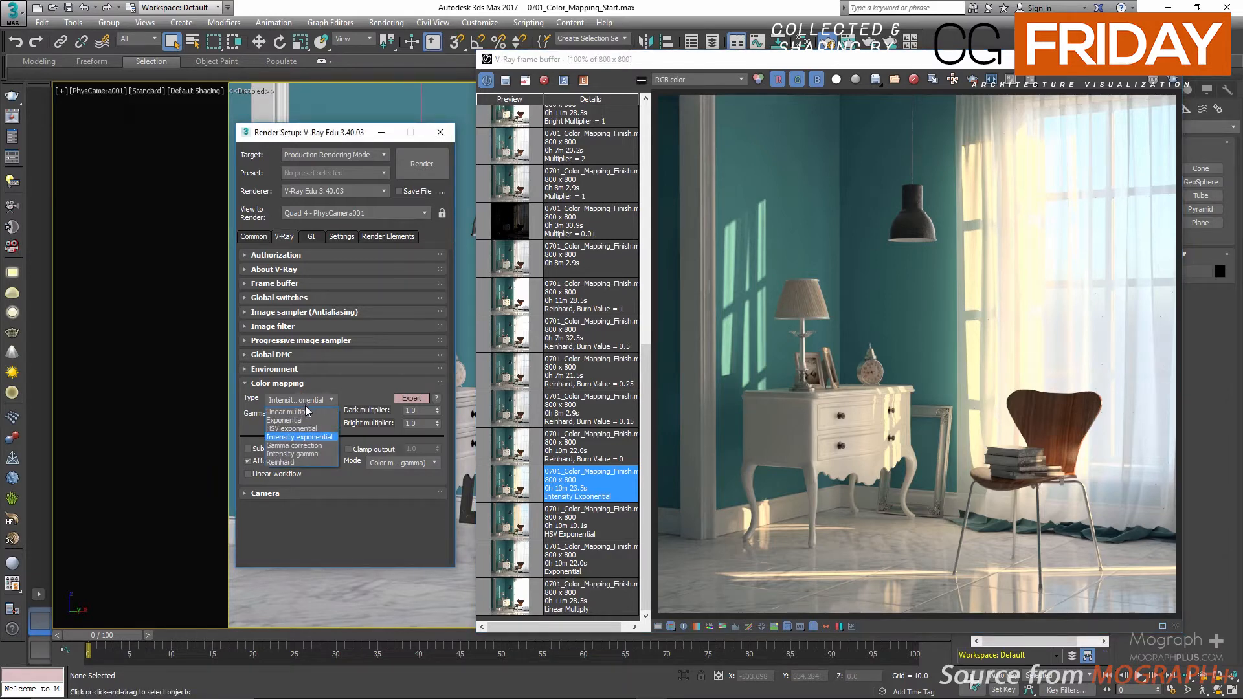
left_click(303, 445)
left_click(307, 400)
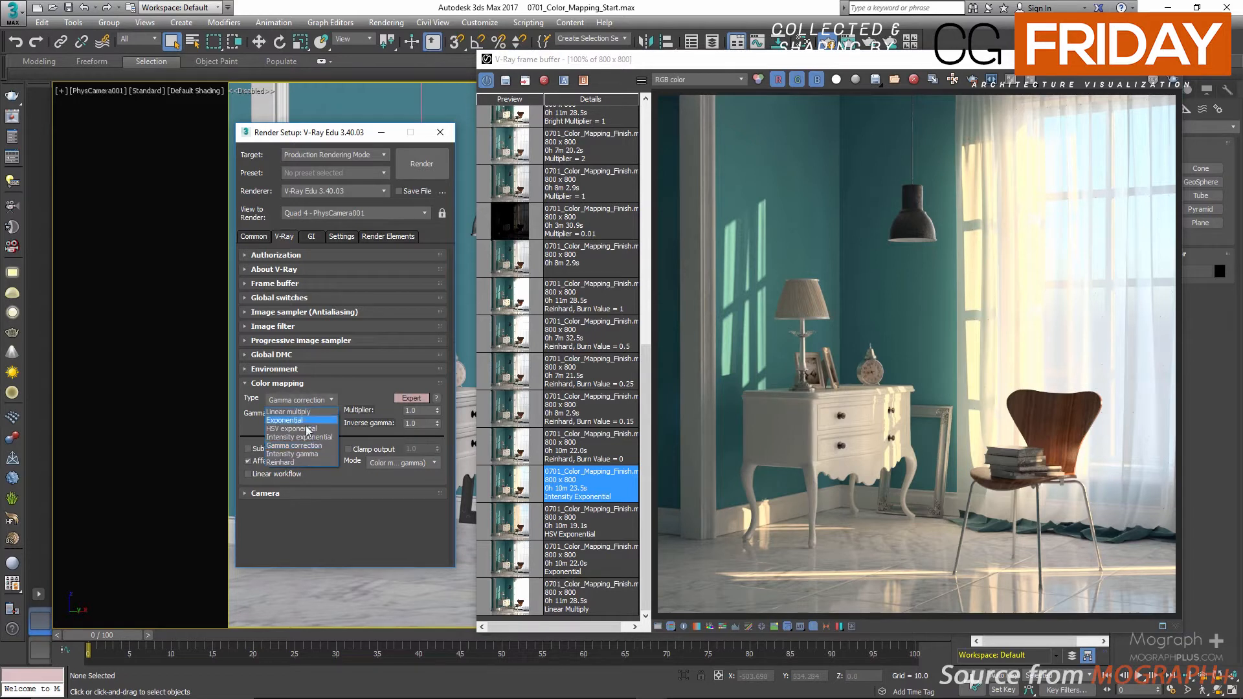
left_click(309, 446)
- Set the color mapping type to Reinhard with a burn value of 0
left_click(302, 400)
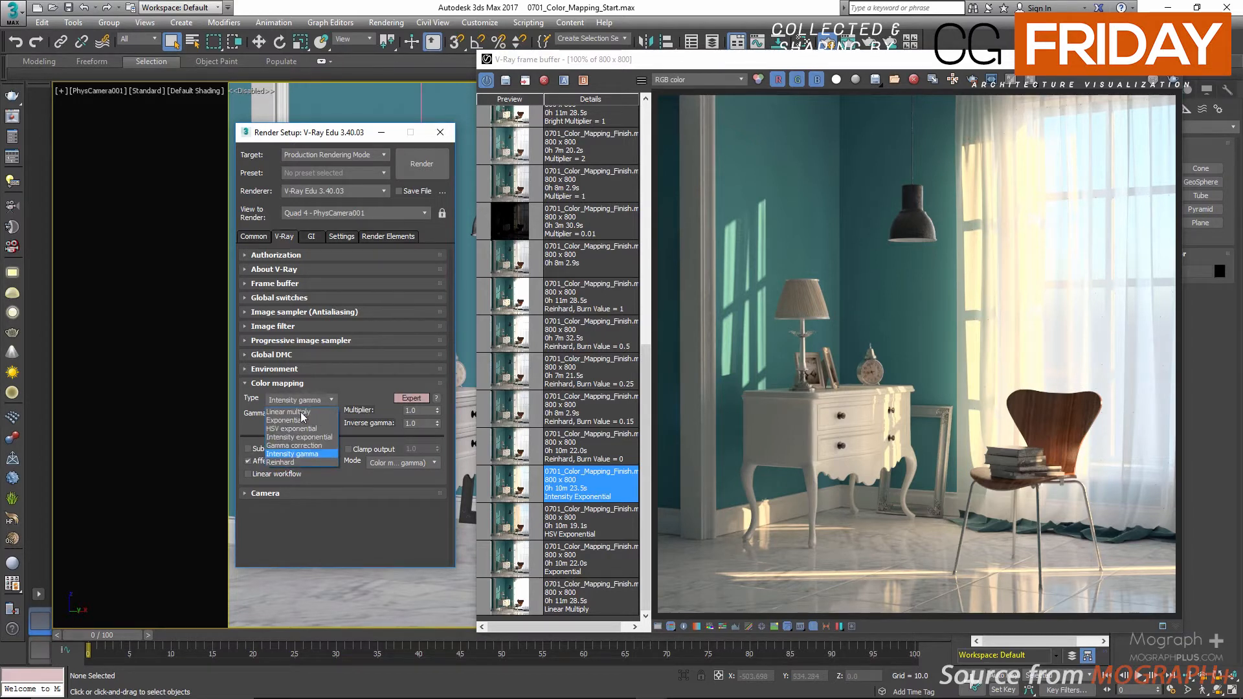
left_click(303, 464)
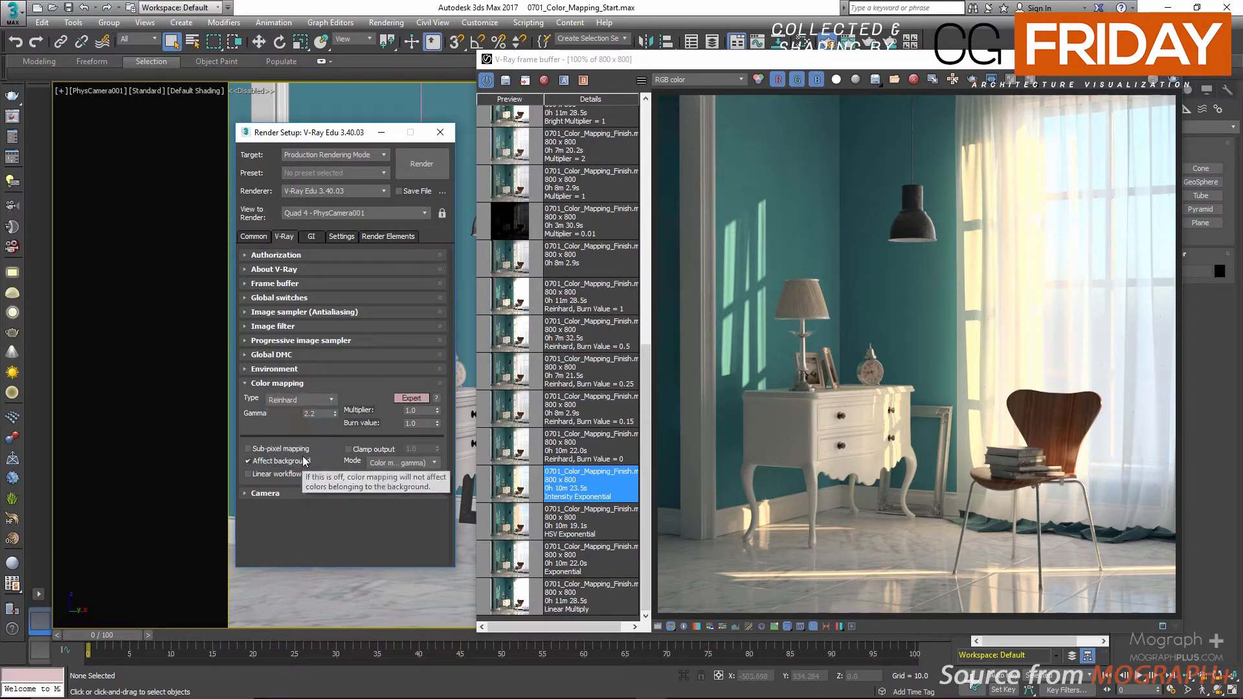
left_click(301, 401)
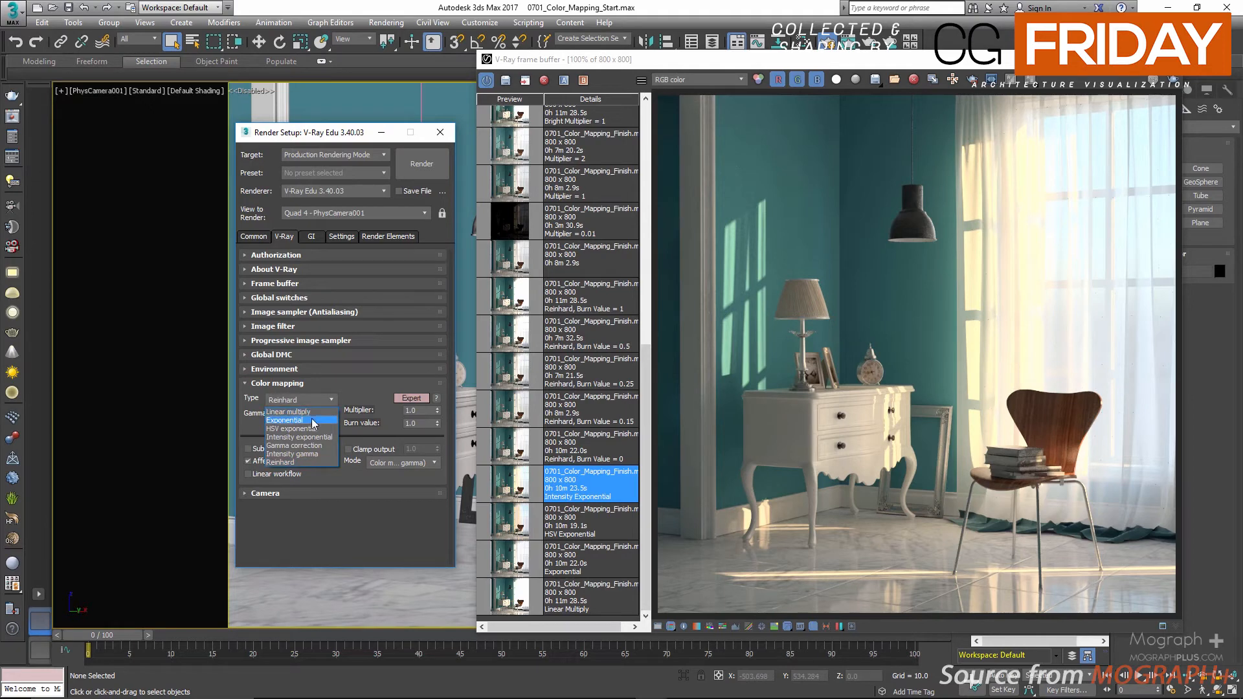
left_click(254, 425)
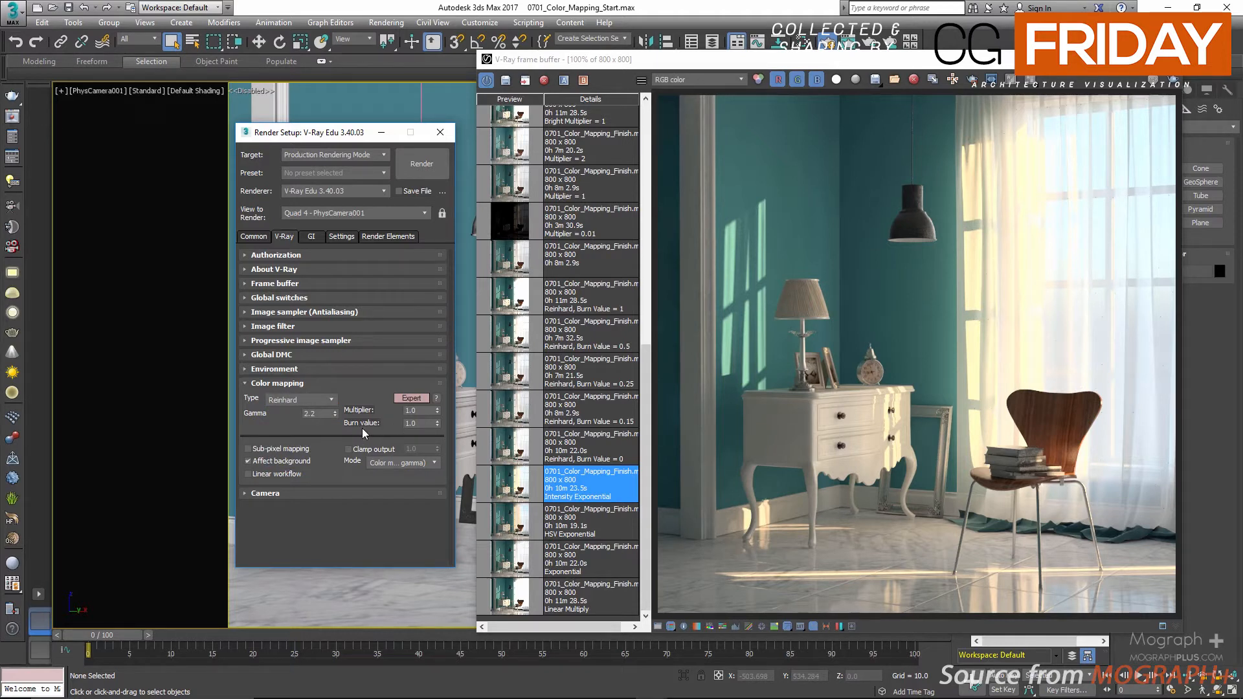
double_click(408, 424)
type("0")
key("Return")
- Review the color mapping types, try a Reinhard burn value of 0.3, and set the burn value to 1
left_click(313, 400)
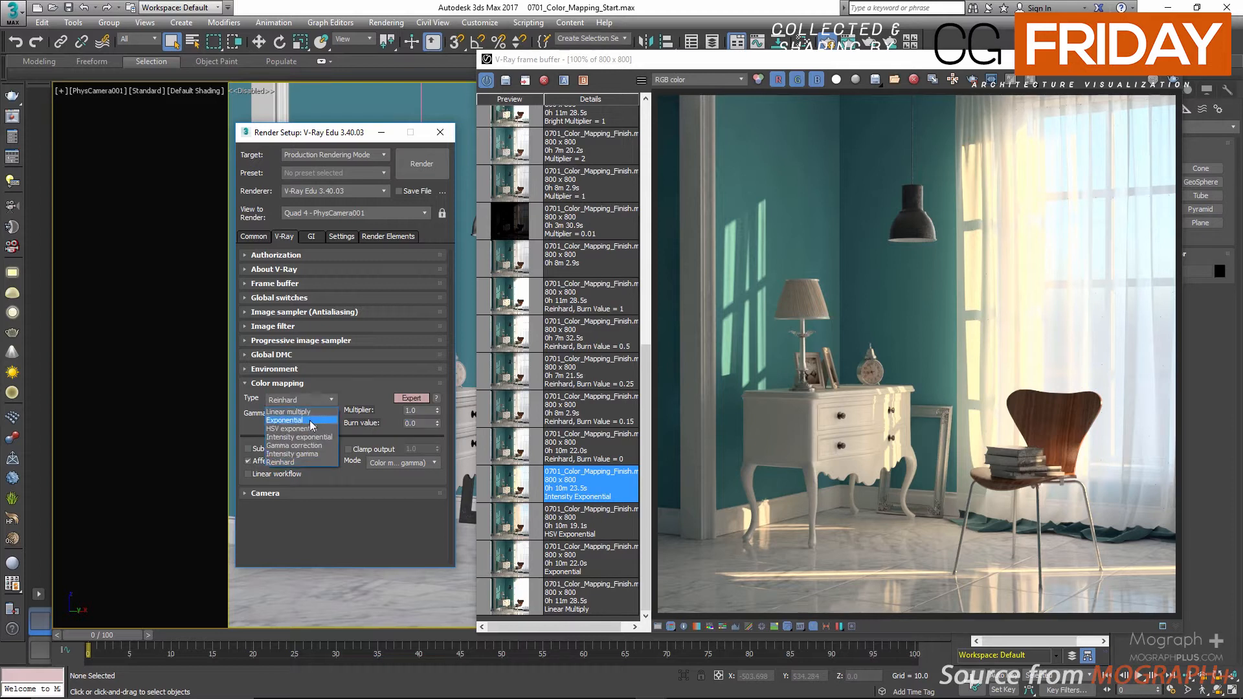
left_click(375, 396)
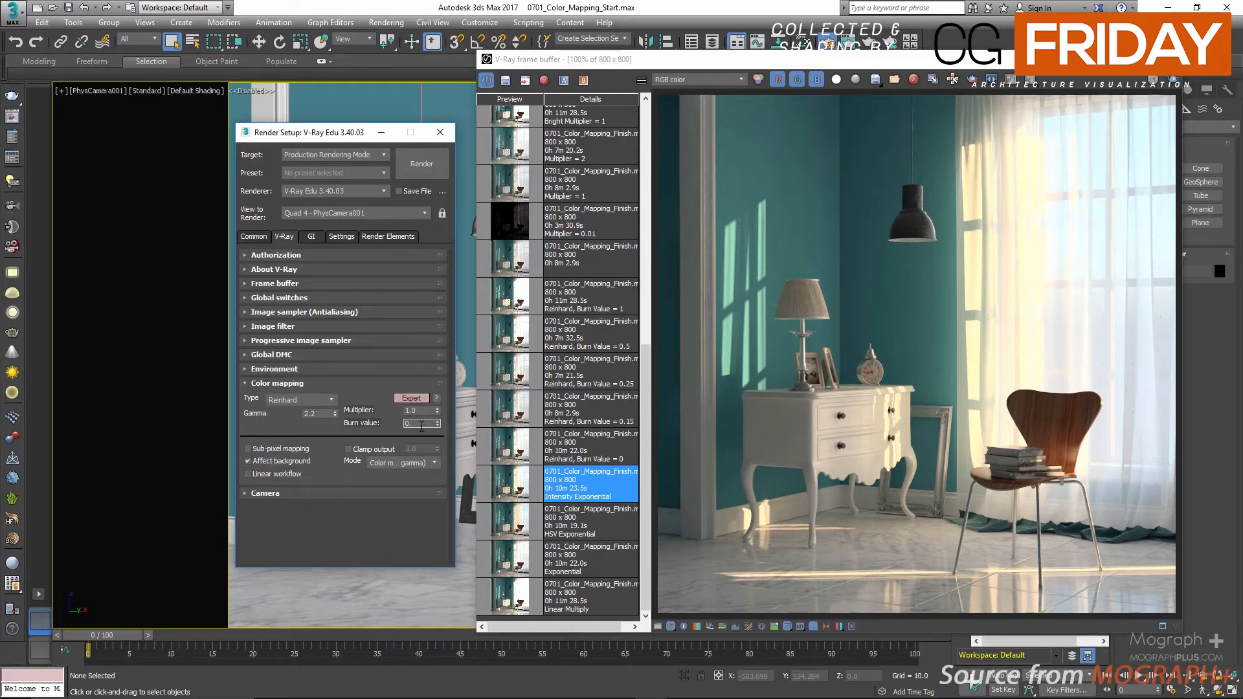
type("3")
key("Return")
type("1")
key("Return")
- Select the Reinhard render with burn value 0 in the history and set the burn value to 0
left_click(511, 452)
double_click(412, 424)
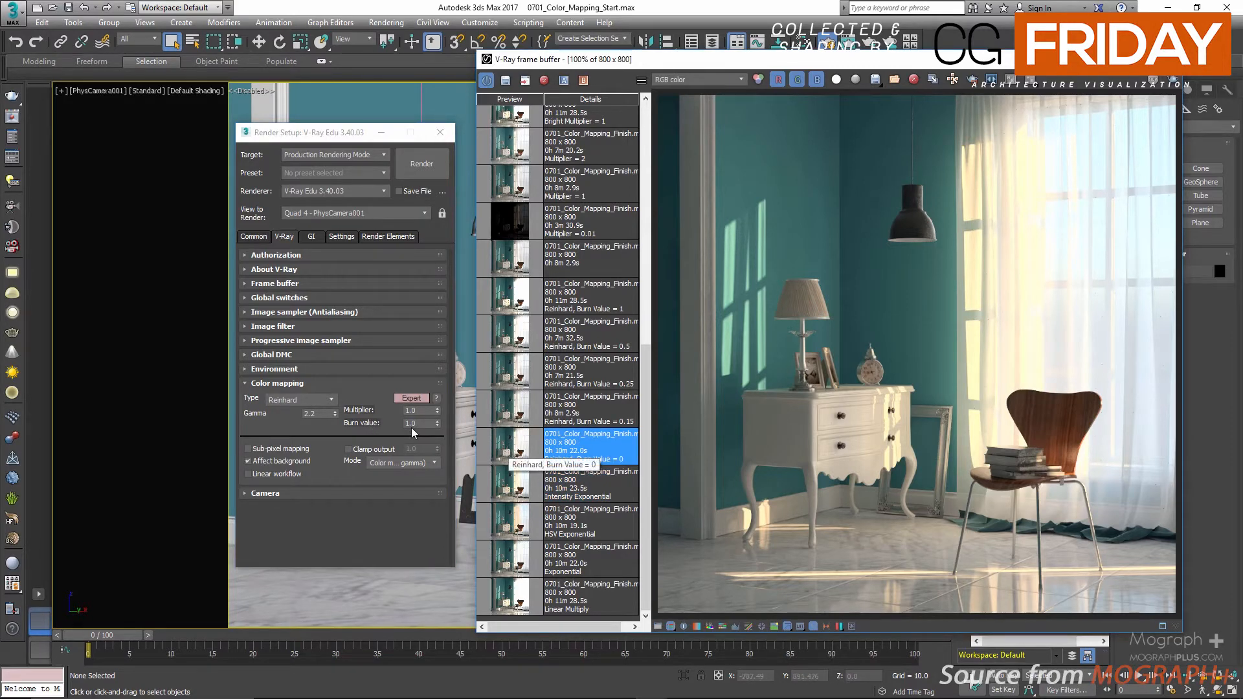
type("0")
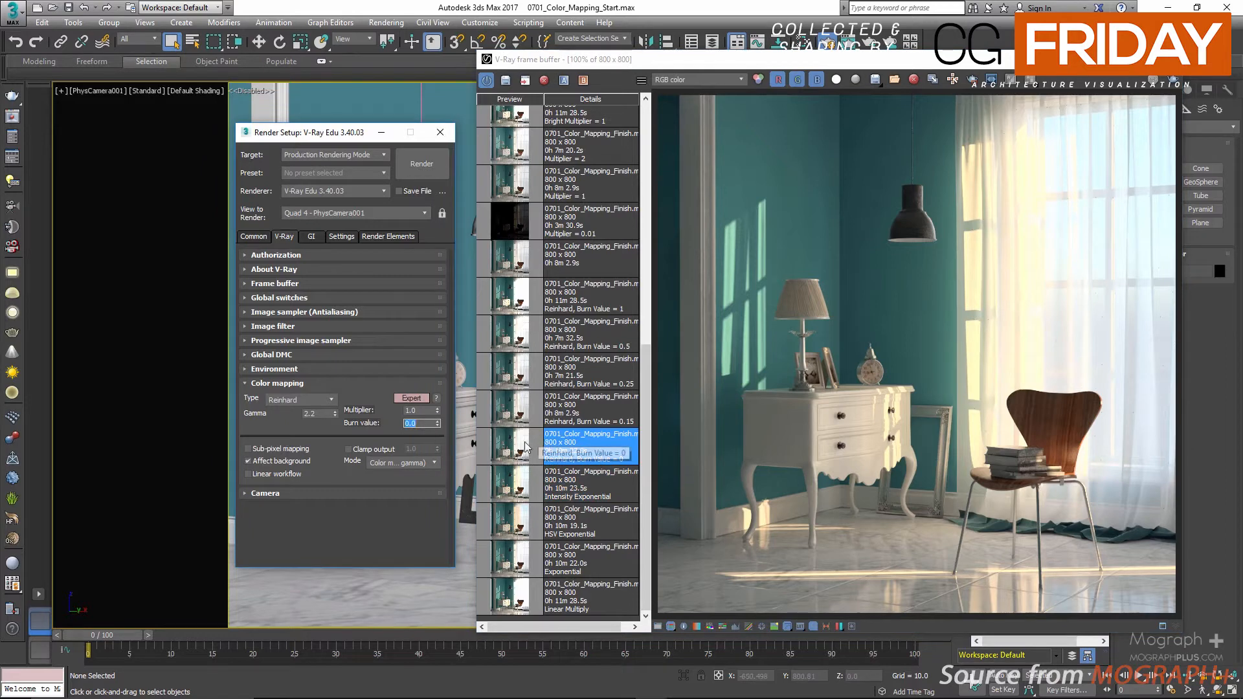
- View the Reinhard renders with burn values 0 and 0.15 from the history, and set the burn value to 0.15
left_click(524, 448)
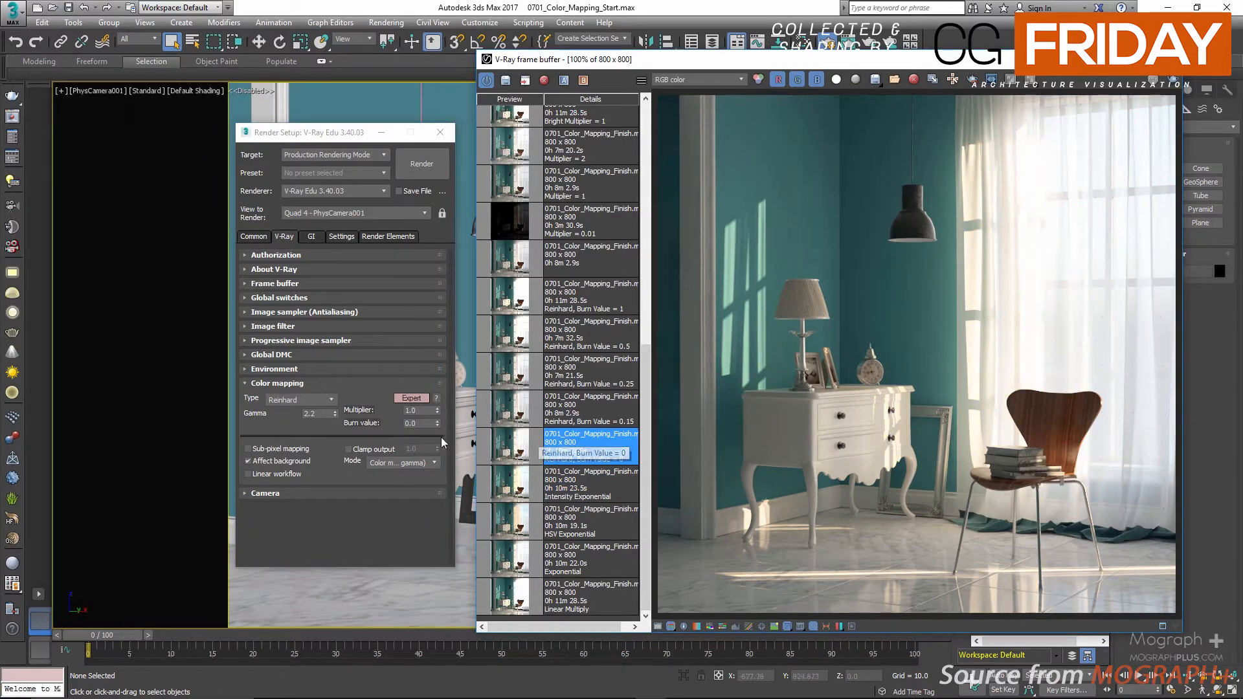
left_click(522, 414)
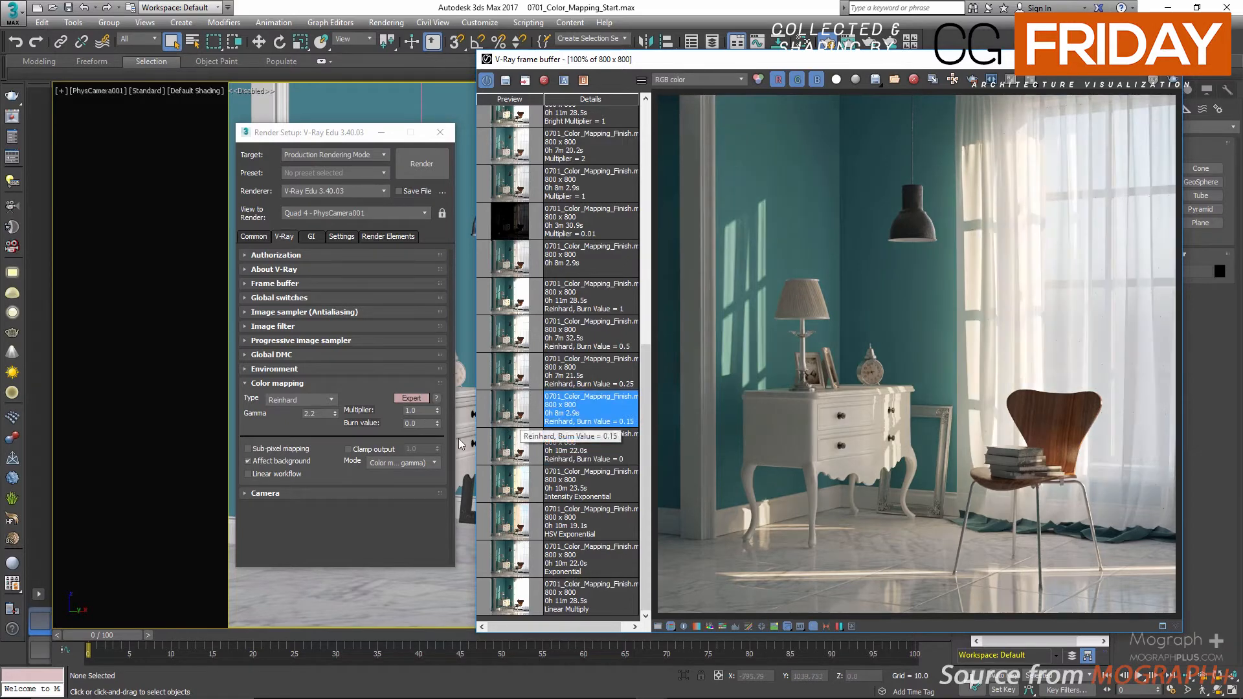
left_click(425, 424)
type("0.")
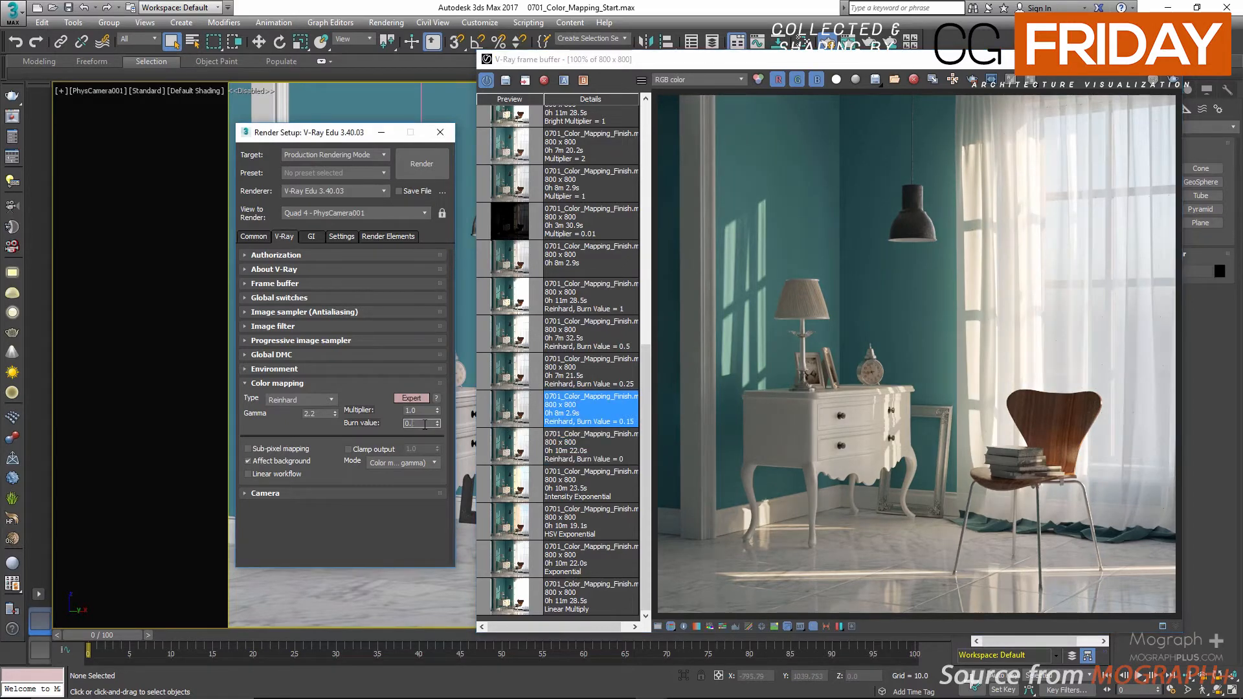
type("15")
key("Return")
- Set the burn value to 0.25 and compare the saved Reinhard render of that value with the 0.15 one
left_click(425, 424)
type("5")
left_click(509, 377)
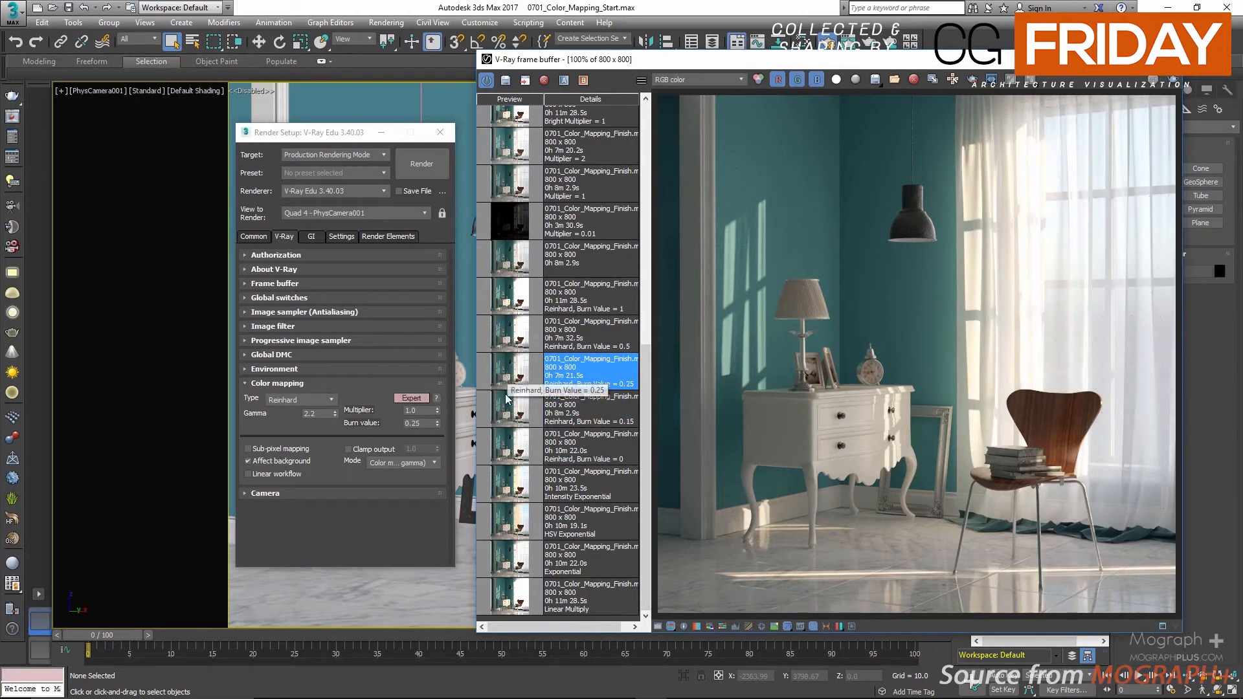
left_click(509, 415)
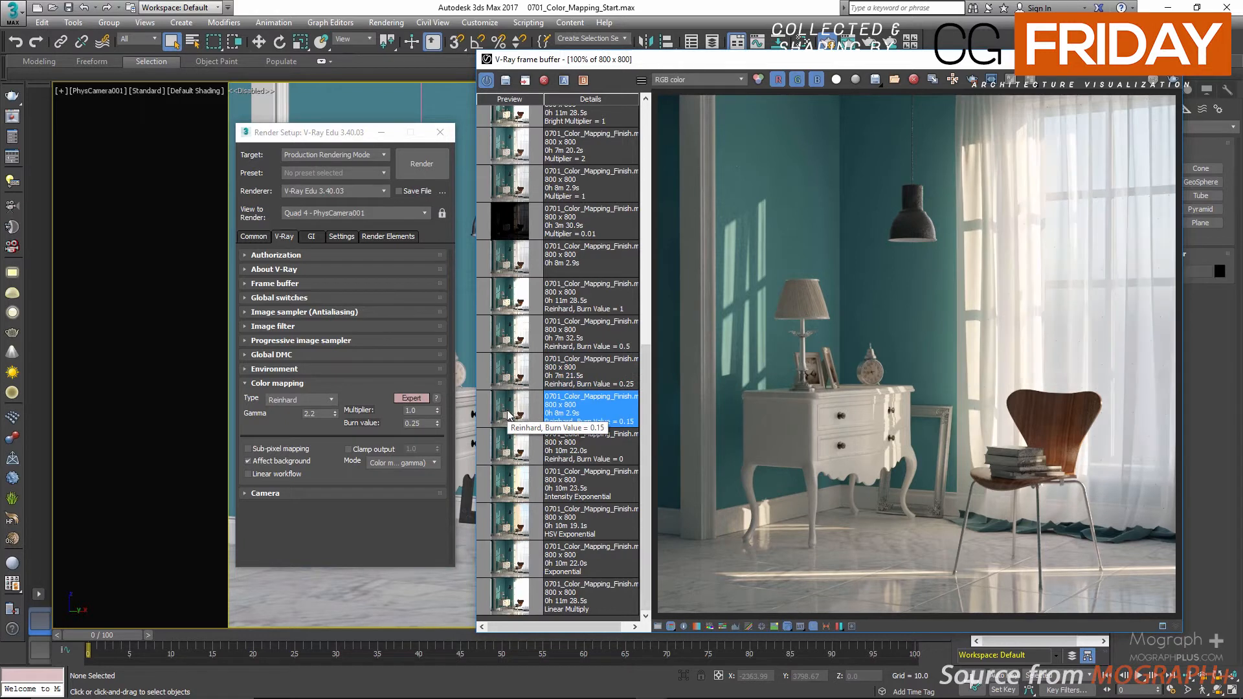
left_click(518, 376)
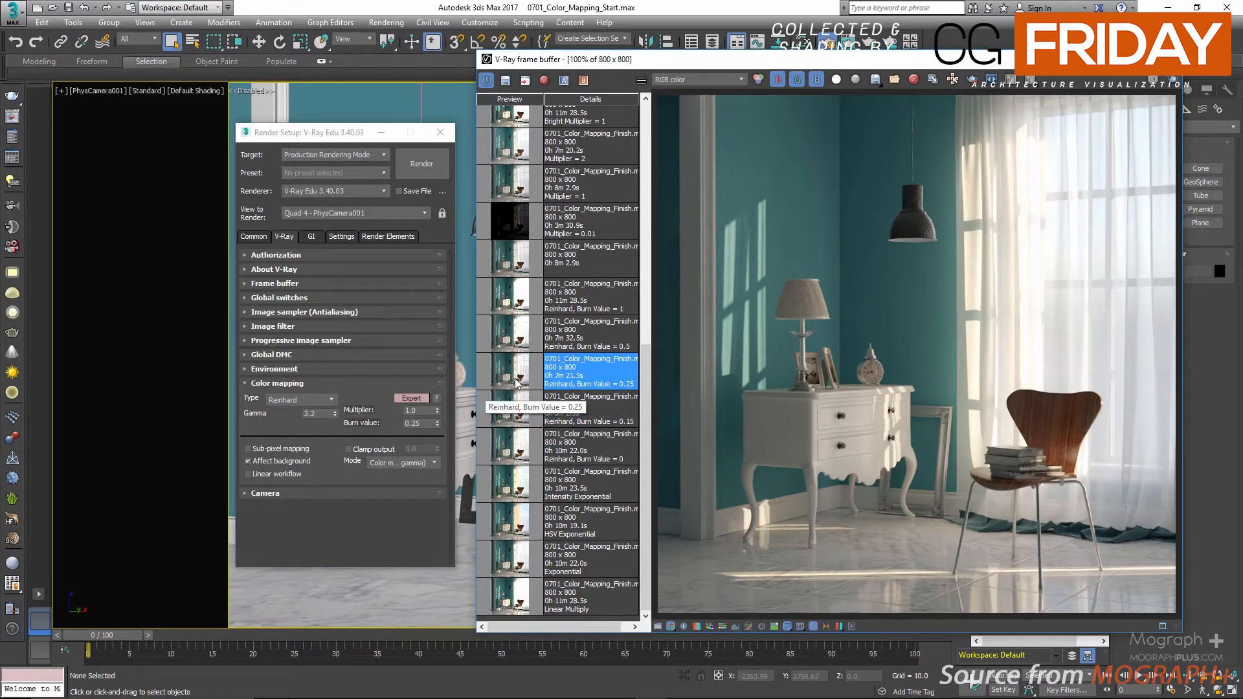
- Set the burn value to 0.5 and load the matching Reinhard render from the history
double_click(428, 426)
type("0.5")
key("Return")
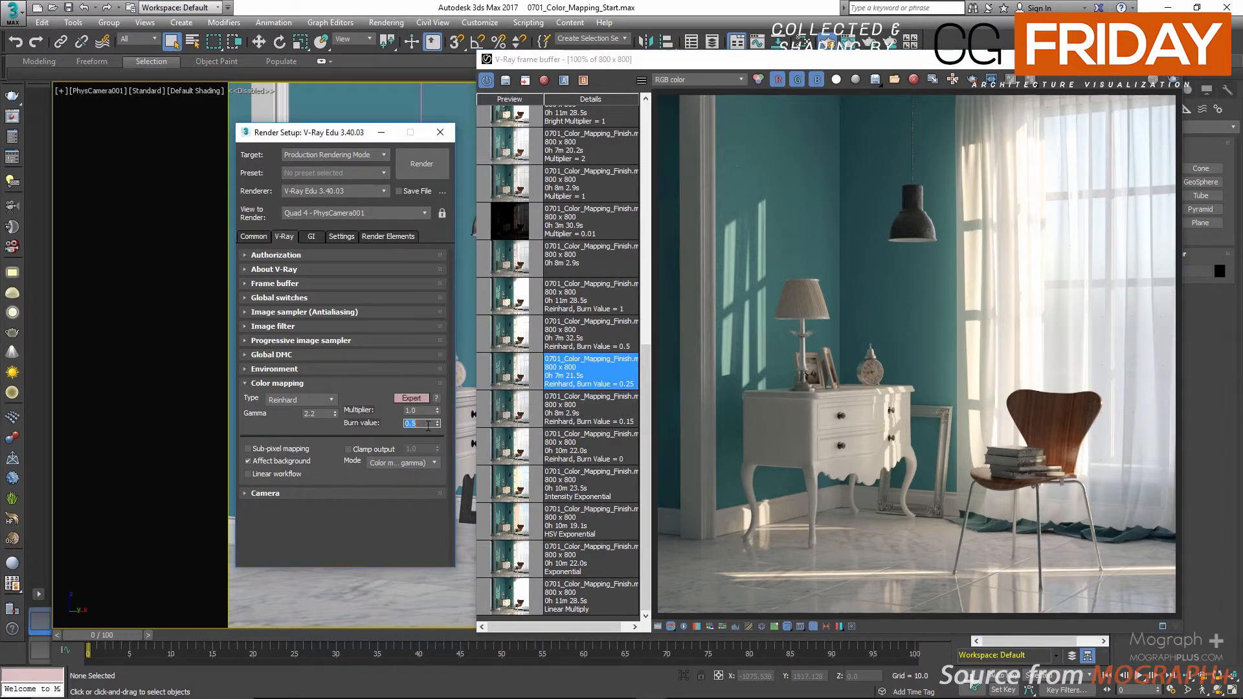
double_click(512, 333)
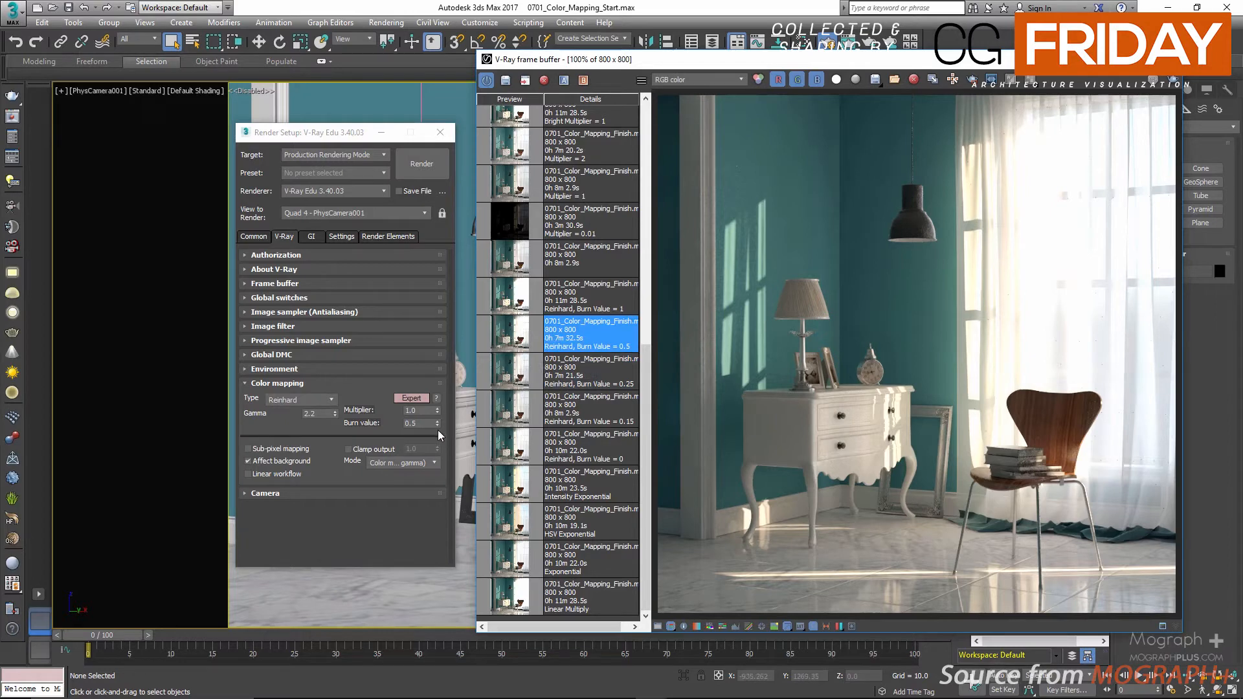
- Set the burn value to 1 and load the matching Reinhard render from the history
double_click(414, 423)
type("1")
key("Return")
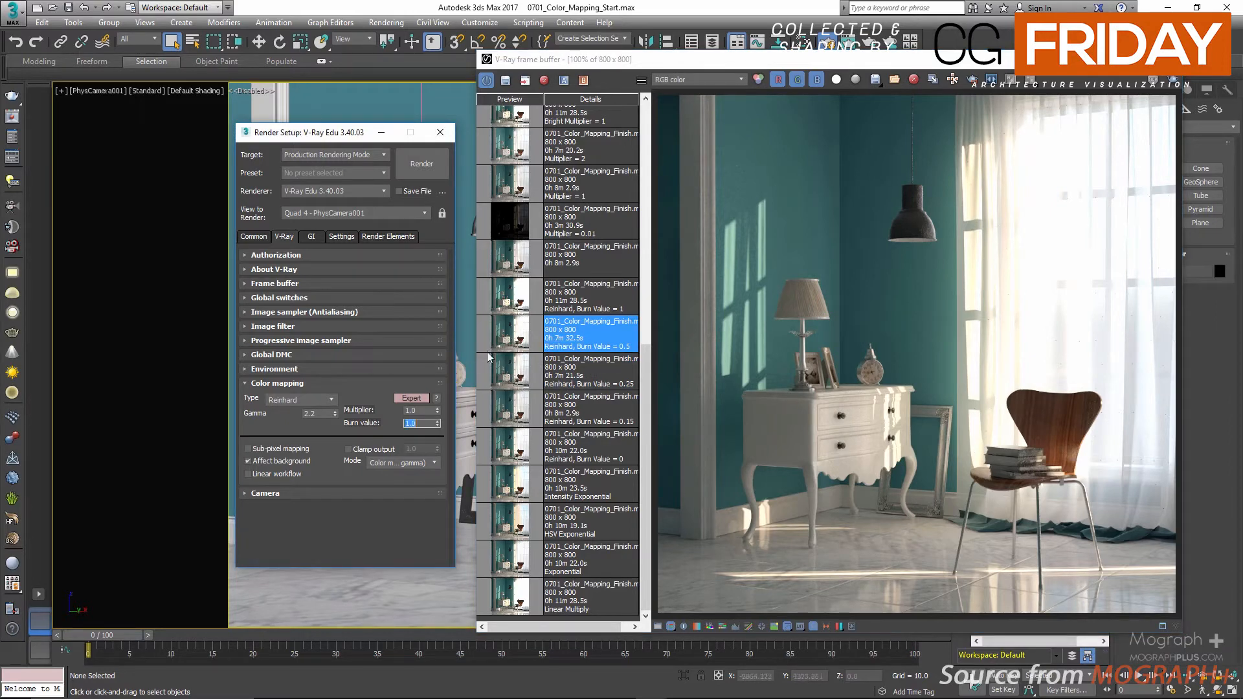
double_click(516, 294)
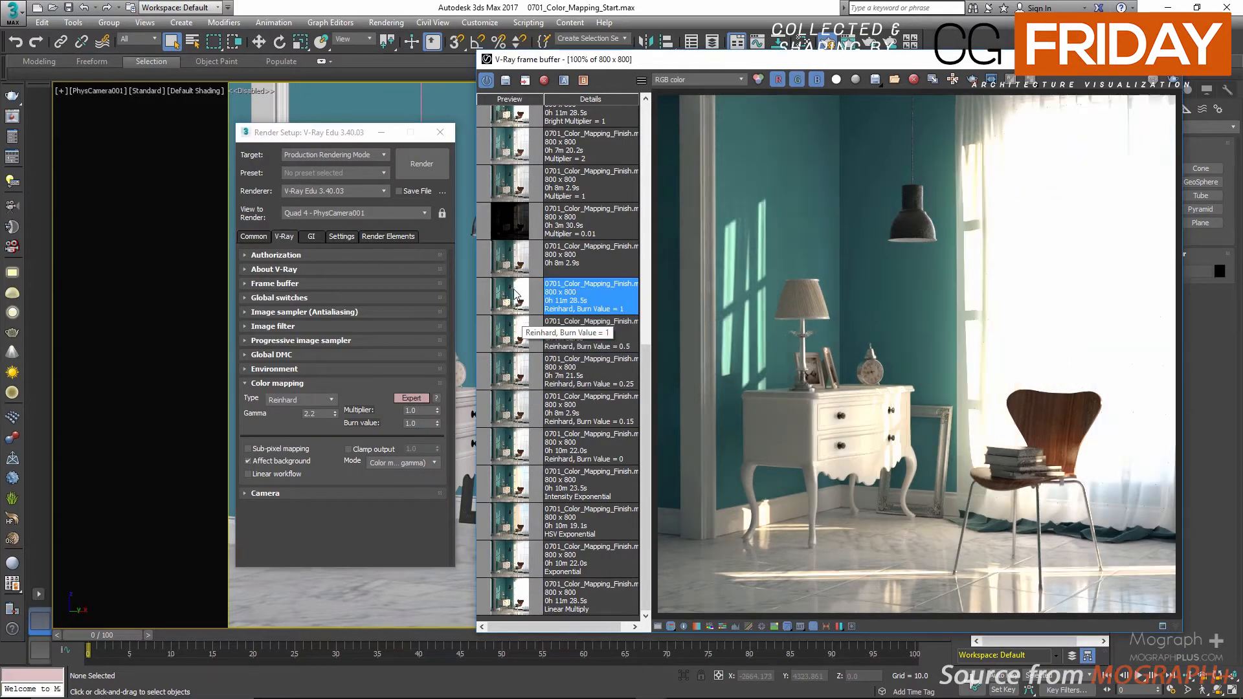
- Compare the saved Reinhard renders in order of burn value: 0, 0.15, 0.25, 0.5 and 1
double_click(520, 448)
double_click(516, 410)
double_click(513, 373)
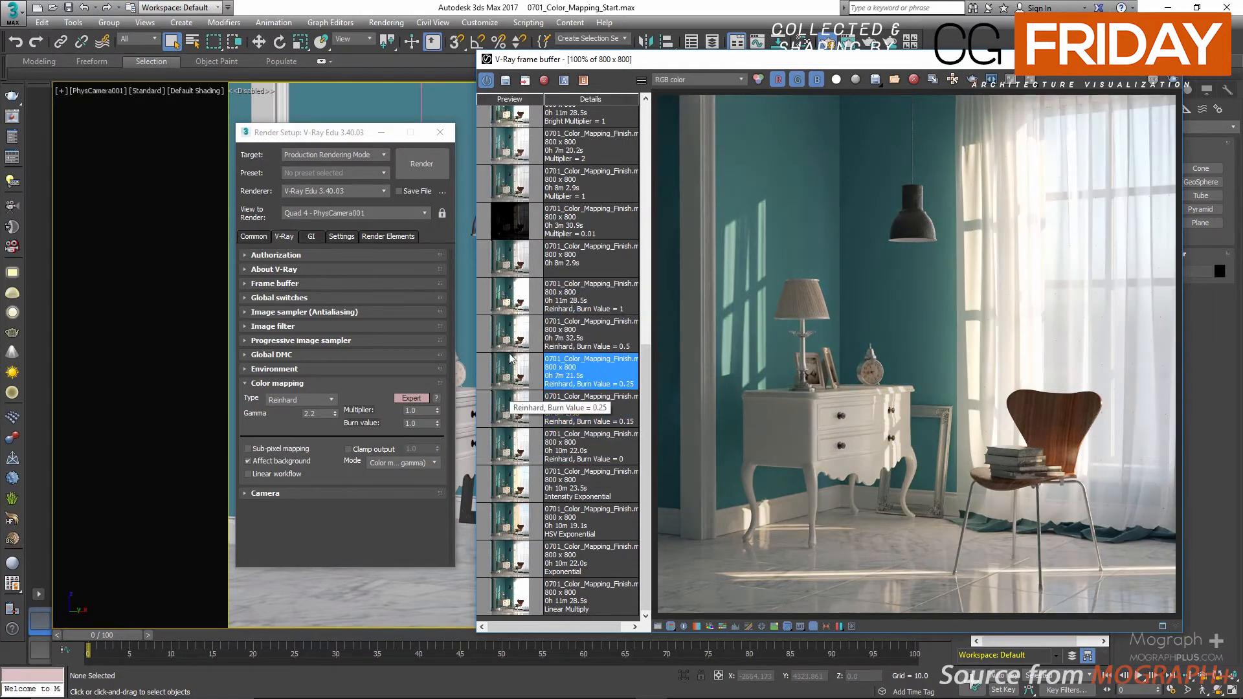
double_click(511, 334)
double_click(512, 297)
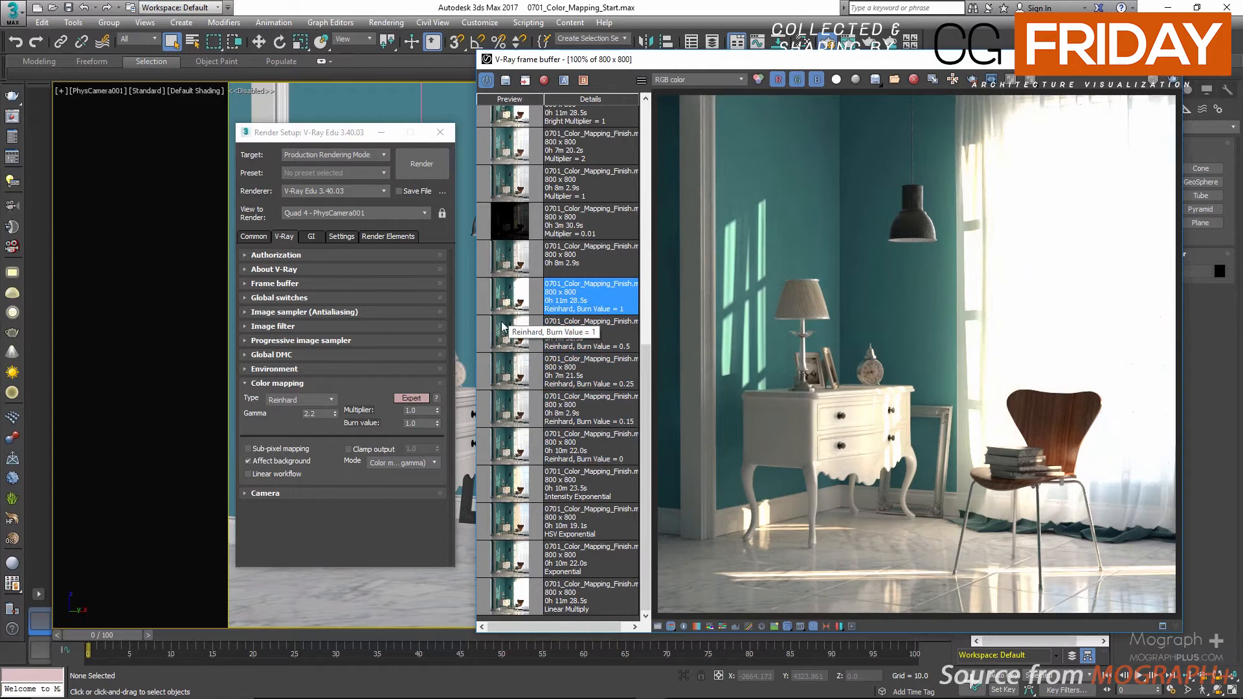
- Set the Reinhard burn value to 0.15
double_click(412, 424)
key("BackSpace")
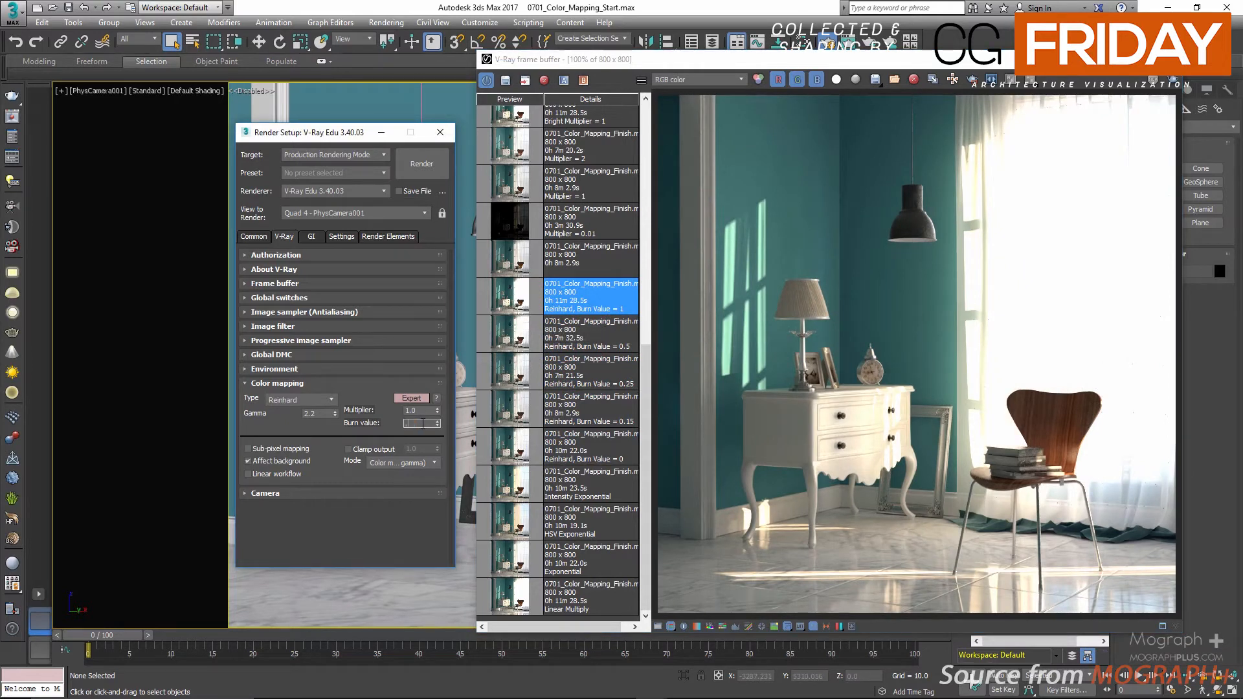
type("0.15")
key("Return")
- Set the Reinhard multiplier to 0.01 and load the matching render from the history
left_click(429, 408)
scroll(528, 388, "up", 2)
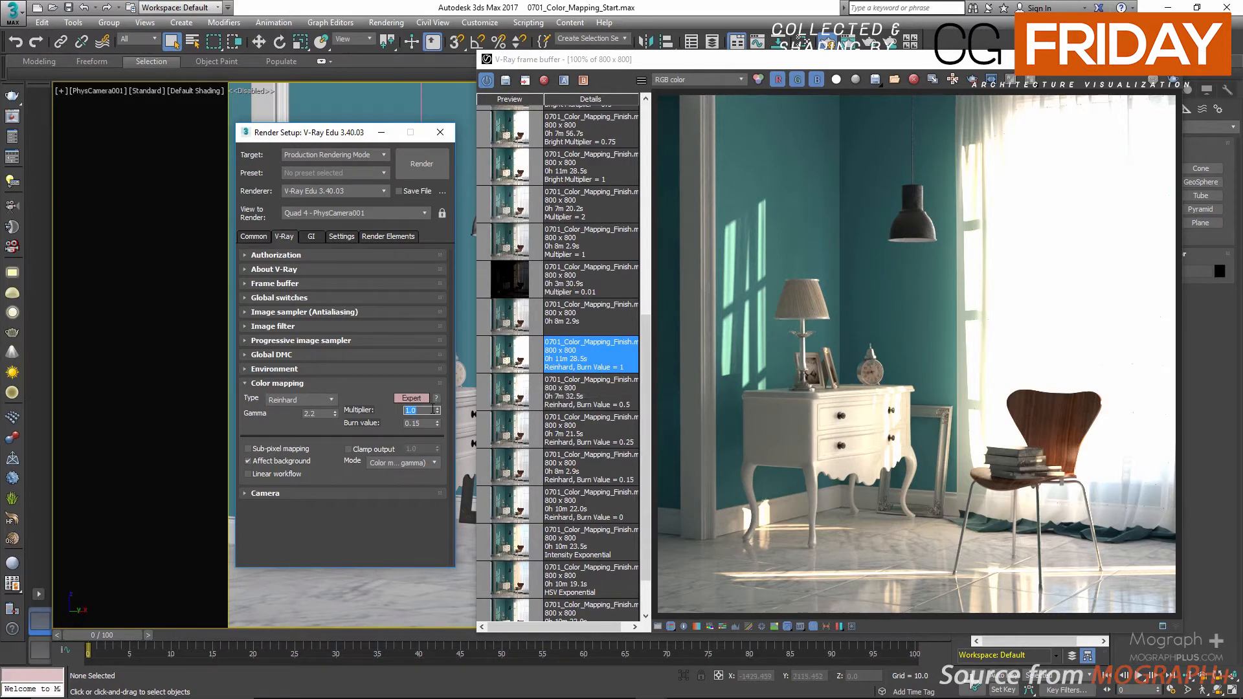
type("0.01")
key("Return")
double_click(511, 279)
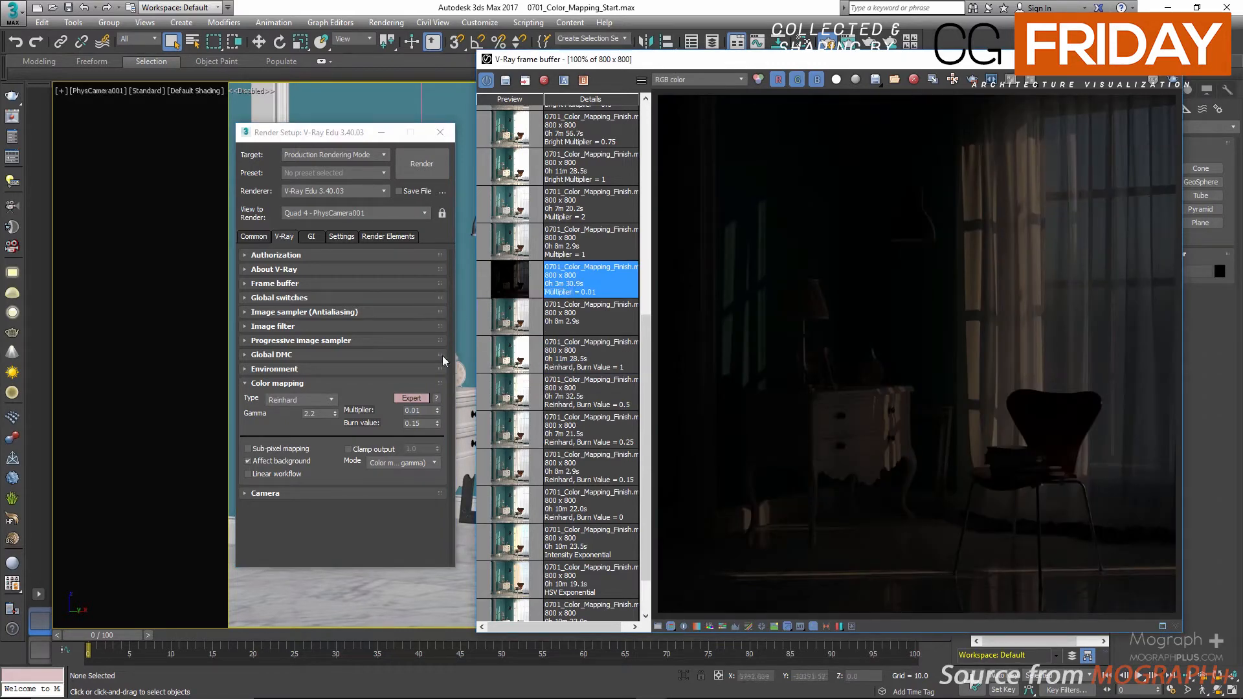
- Set the multiplier to 1 and load the Multiplier = 1 render from the history
double_click(421, 410)
type("1")
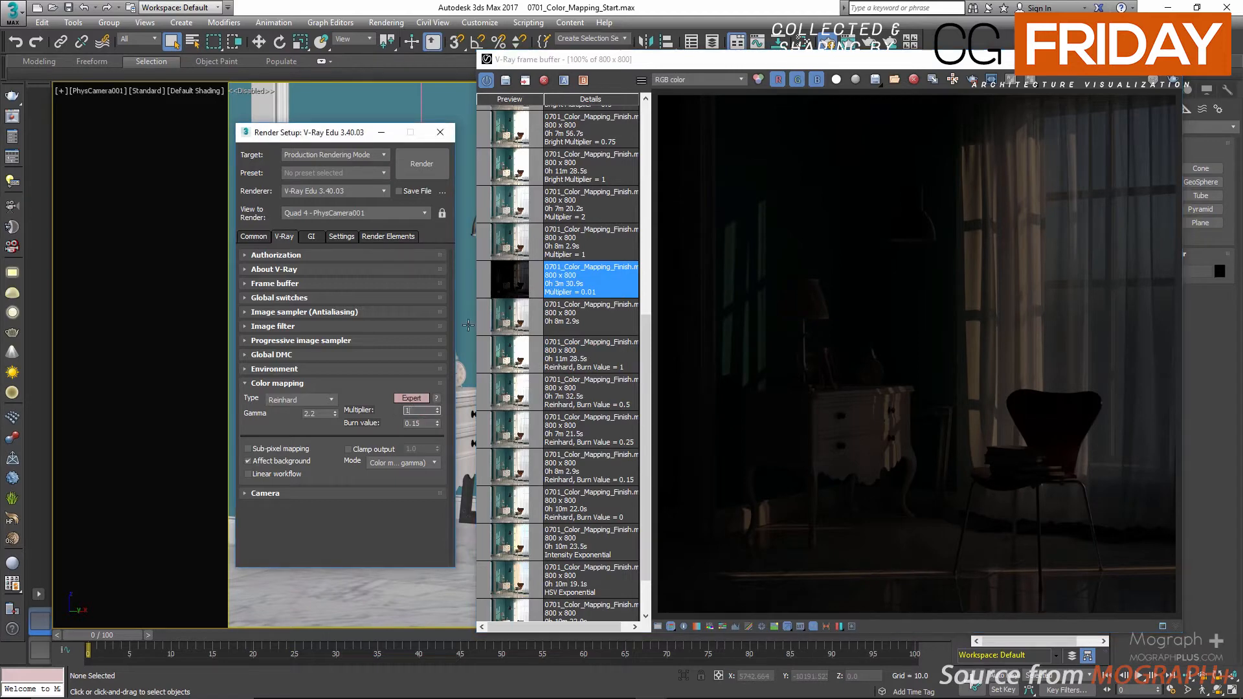
key("Return")
double_click(515, 249)
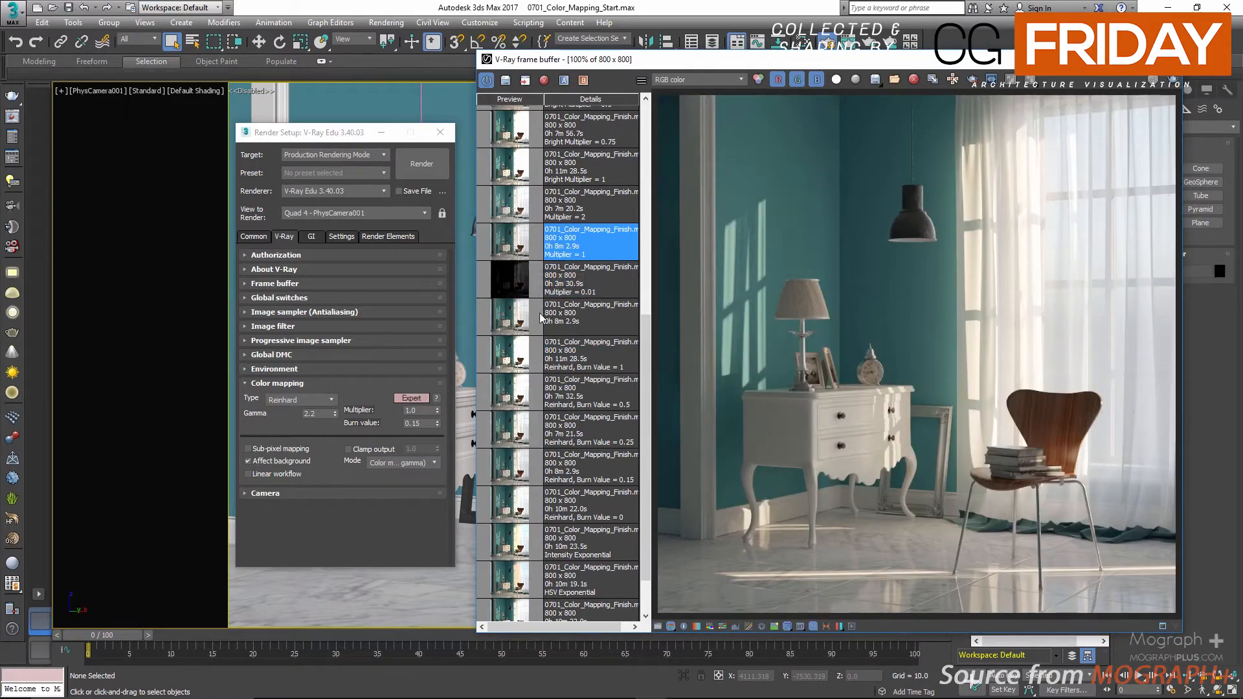
- Set the multiplier to 2 and load the Multiplier = 2 render from the history
scroll(541, 324, "up", 1)
double_click(415, 410)
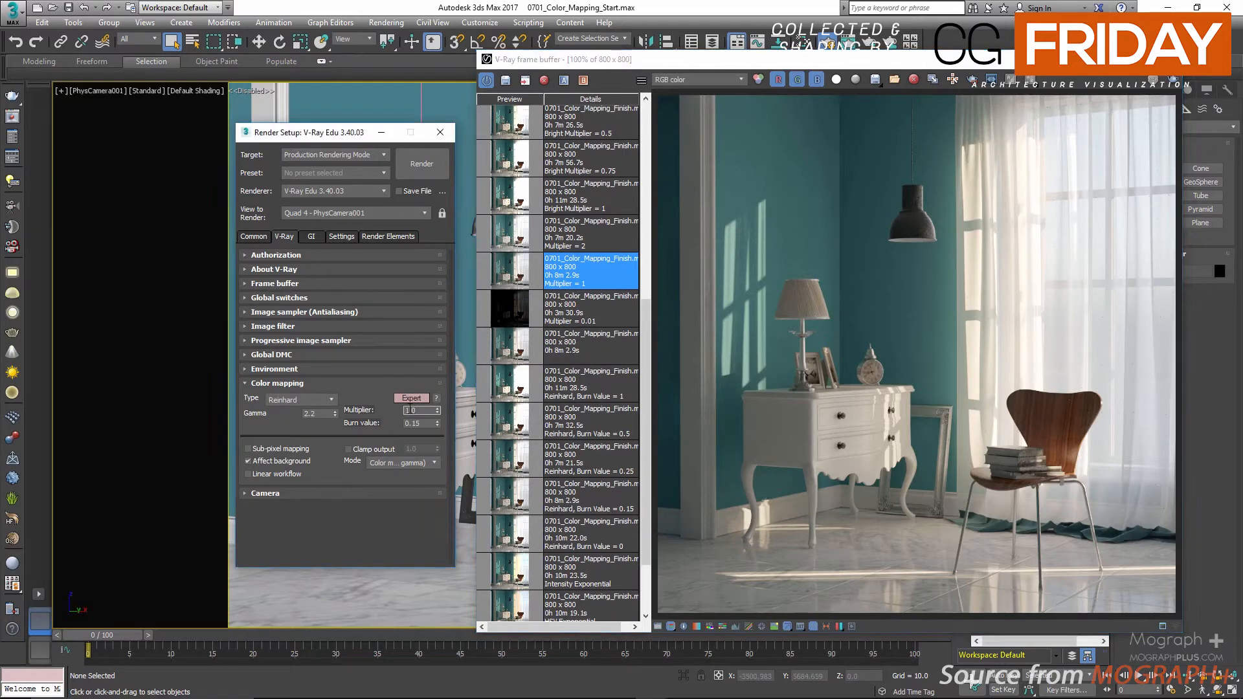
type("2")
key("Return")
double_click(520, 241)
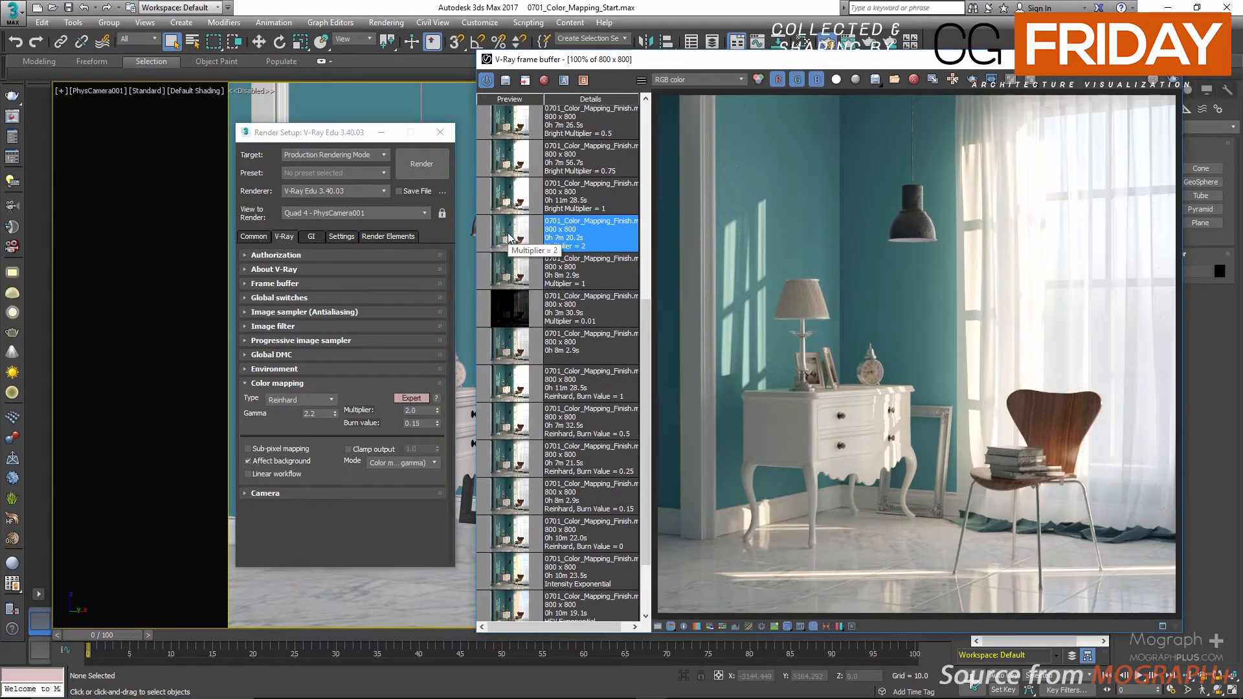
- Compare the saved renders with multipliers 0.01, 1 and 2, and set the multiplier to 1
double_click(505, 314)
double_click(512, 278)
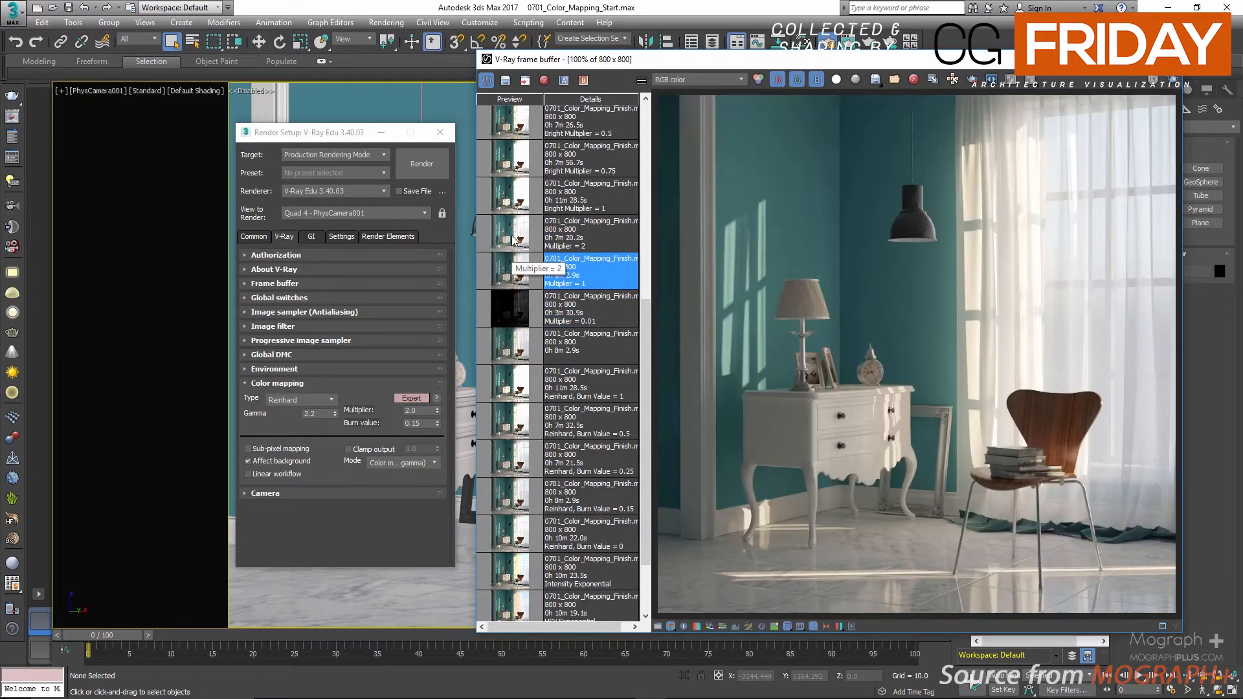
double_click(515, 241)
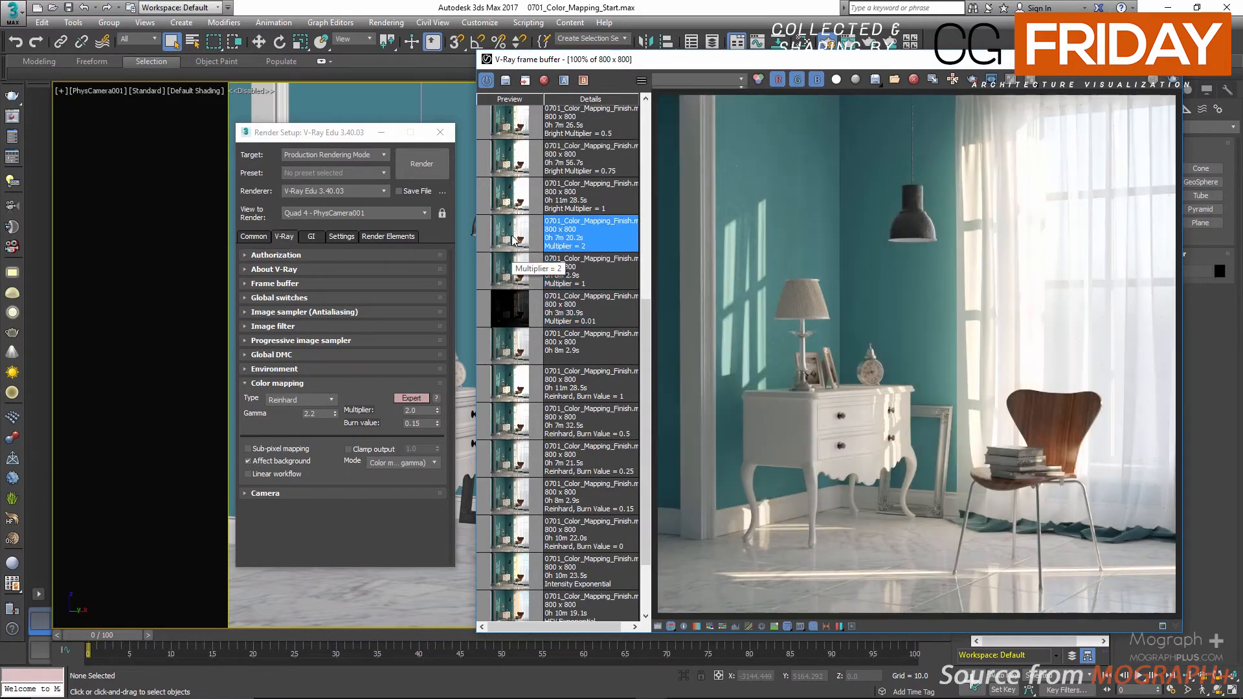
double_click(415, 410)
type("1")
key("Return")
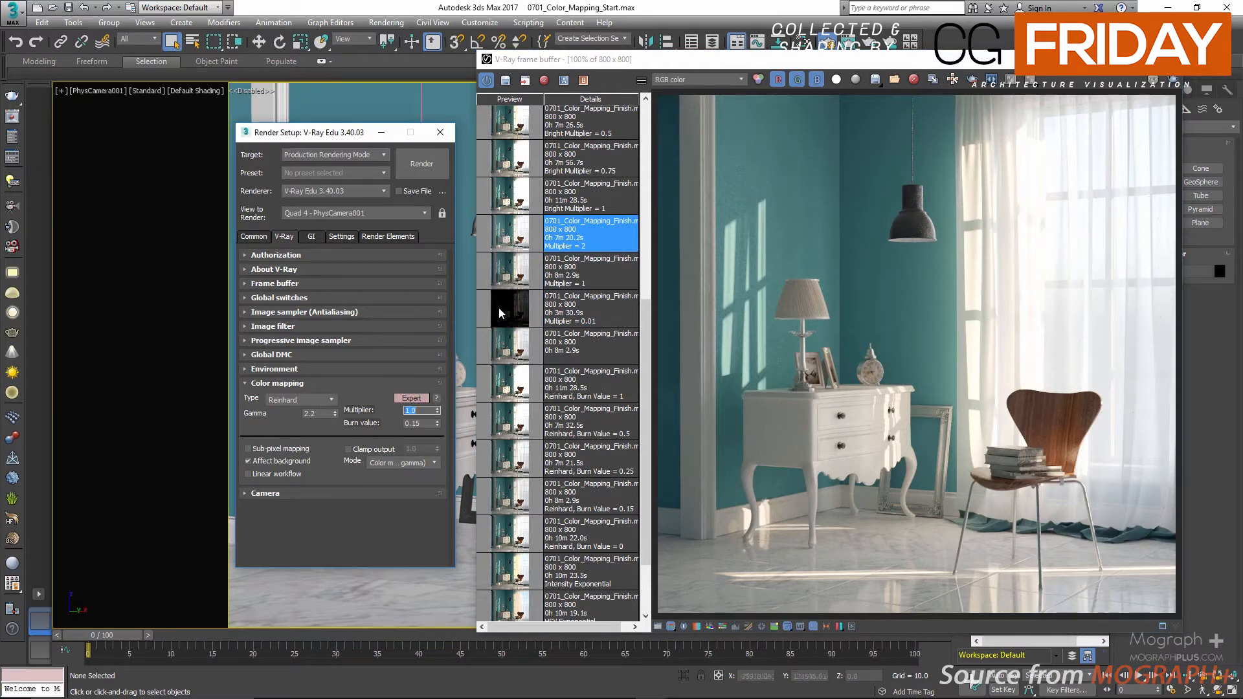
- Change the color mapping type to Linear multiply and set its bright multiplier to 1
left_click(282, 401)
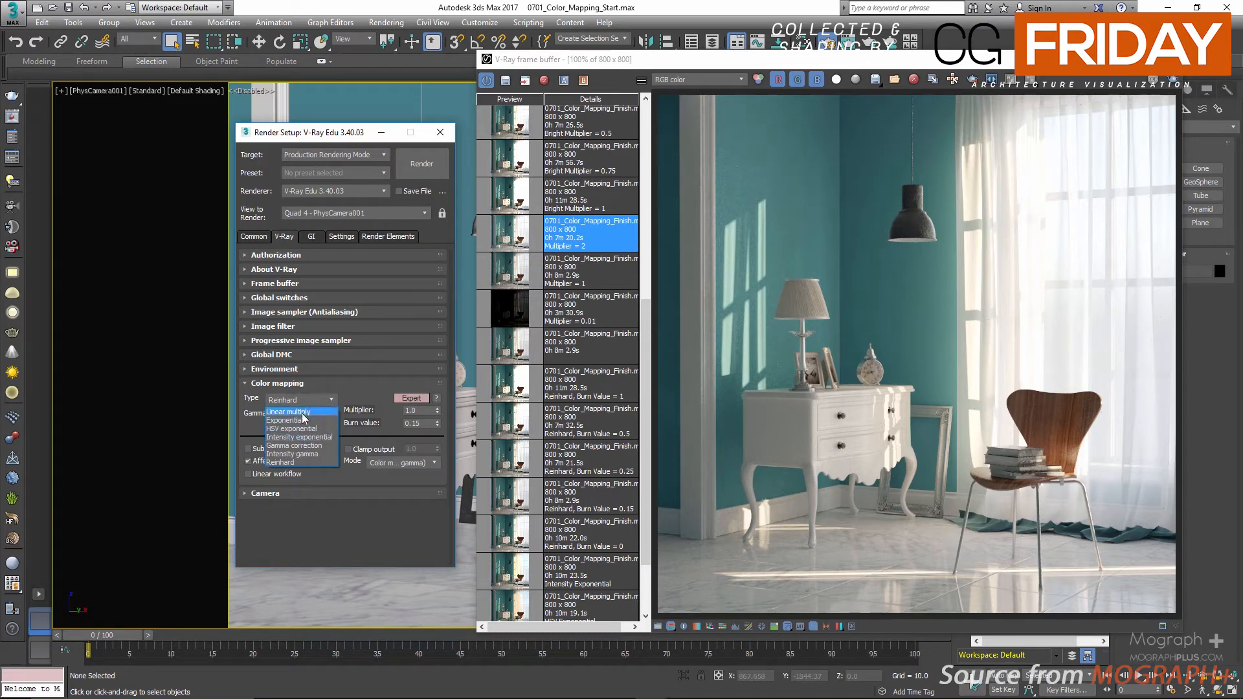
left_click(302, 413)
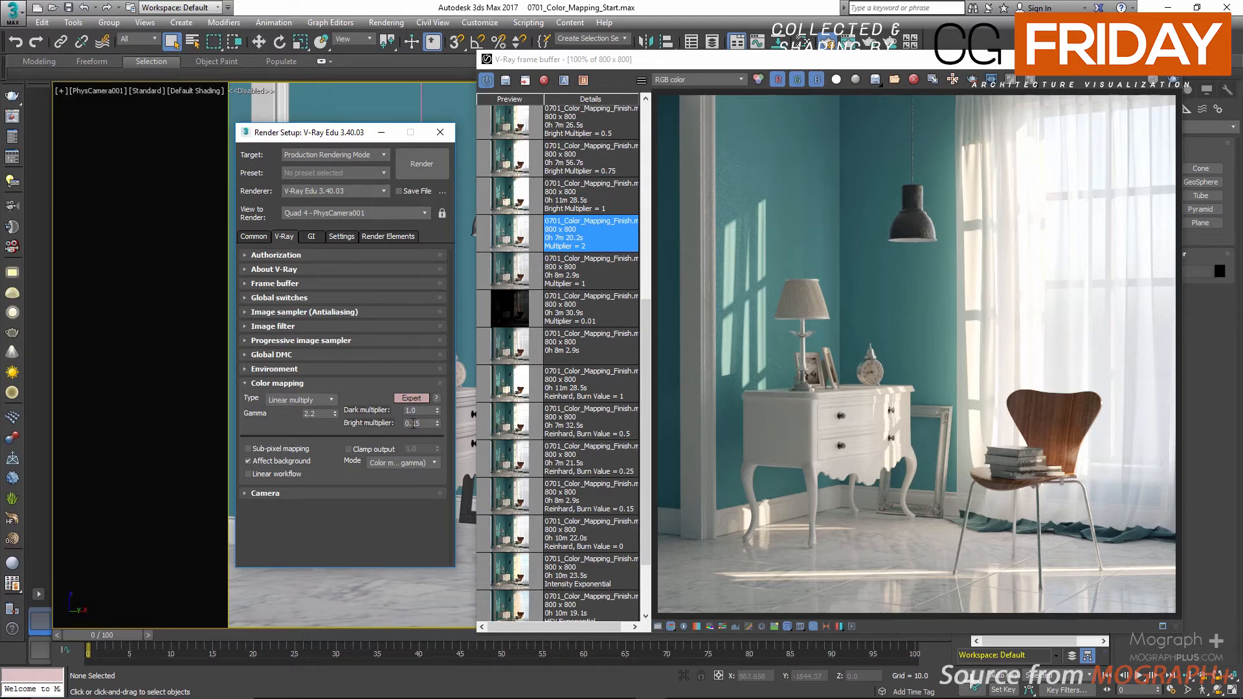
left_click_drag(424, 424, 353, 430)
type("1")
key("Return")
left_click(375, 422)
left_click_drag(415, 425, 366, 427)
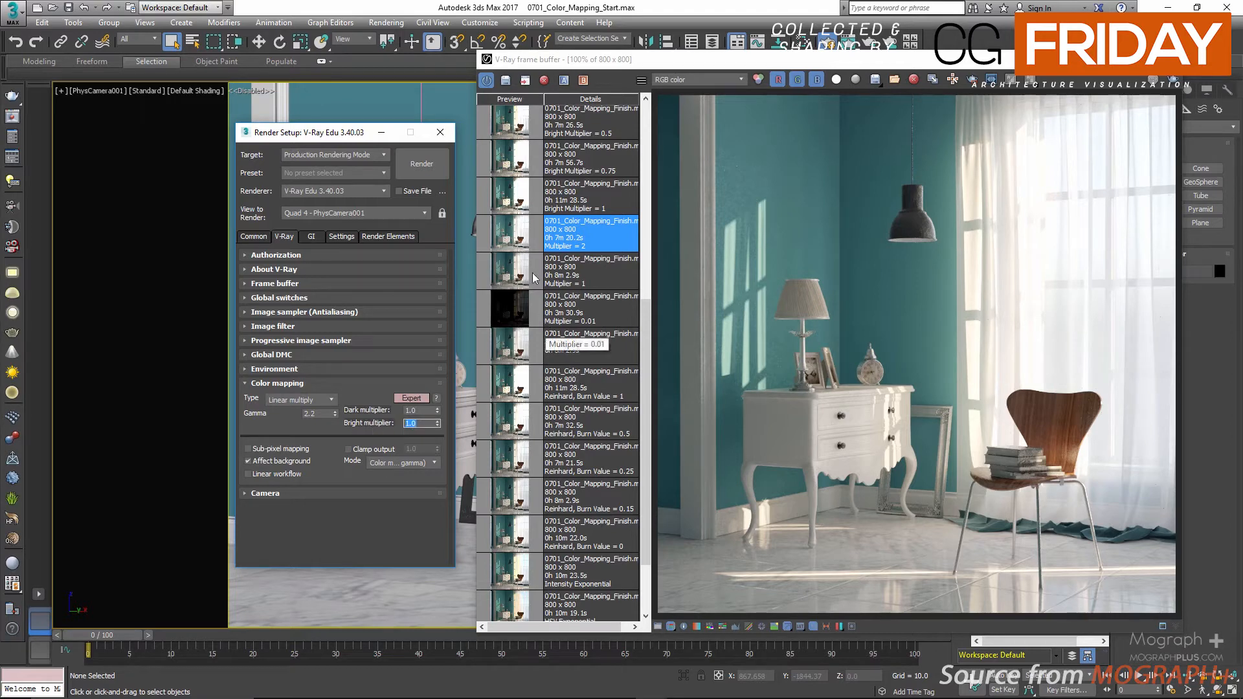
- Compare the saved Linear multiply renders with bright multipliers 1, 0.75, 0.5 and 0.25 in the history
scroll(558, 338, "up", 2)
scroll(558, 337, "up", 1)
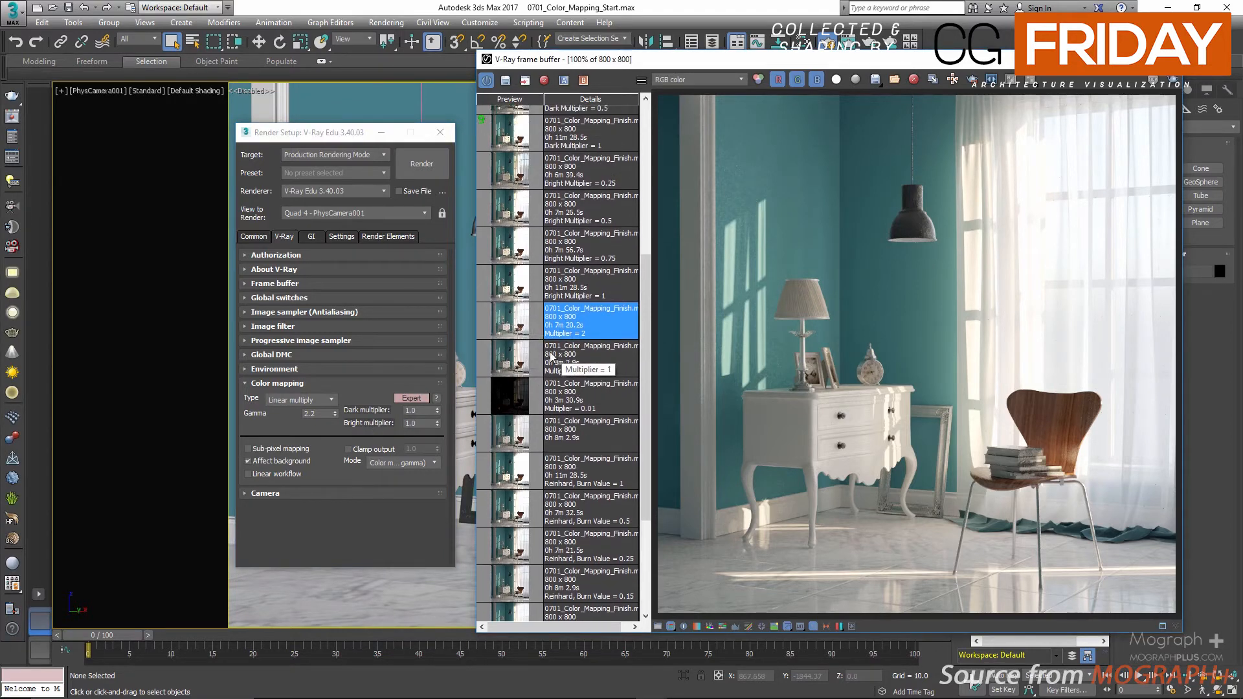
left_click(306, 413)
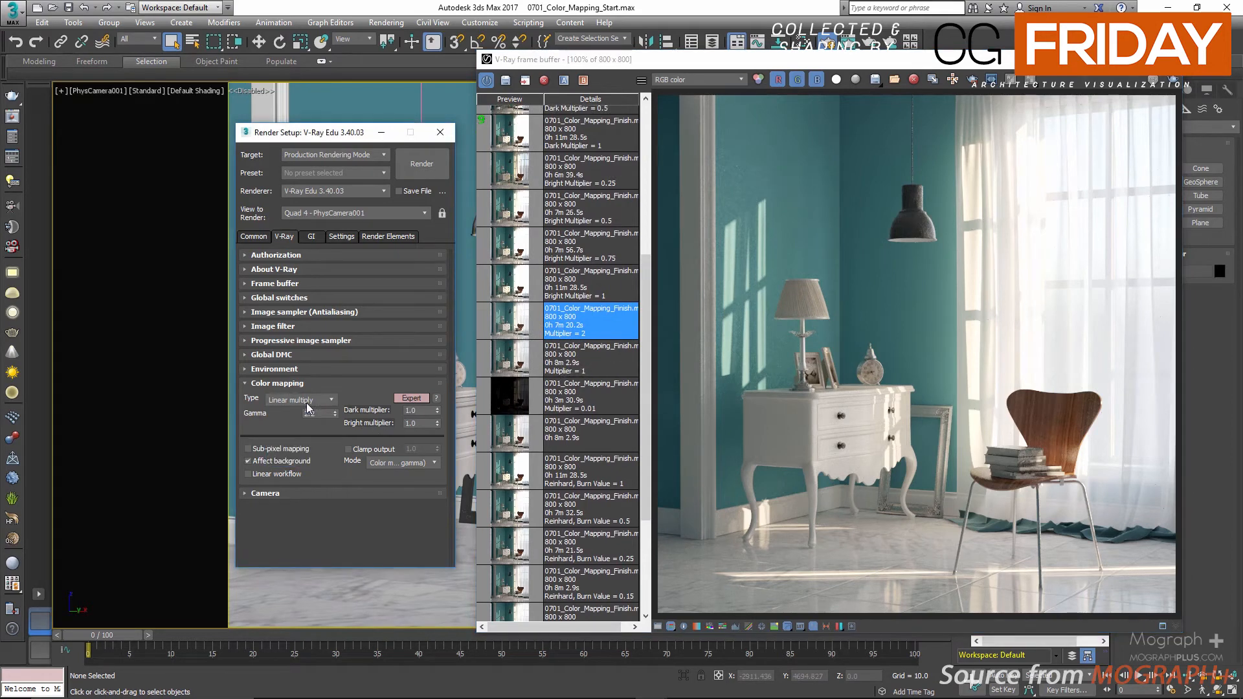
left_click(406, 424)
key("Return")
left_click(512, 305)
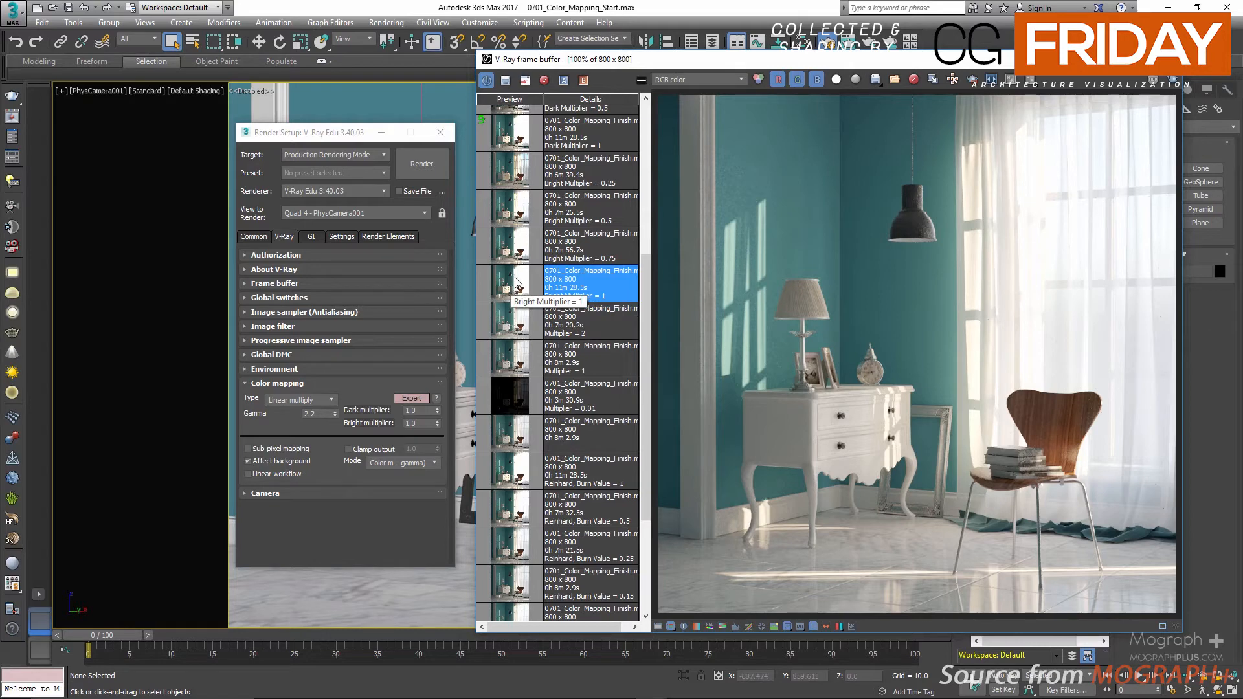
double_click(517, 283)
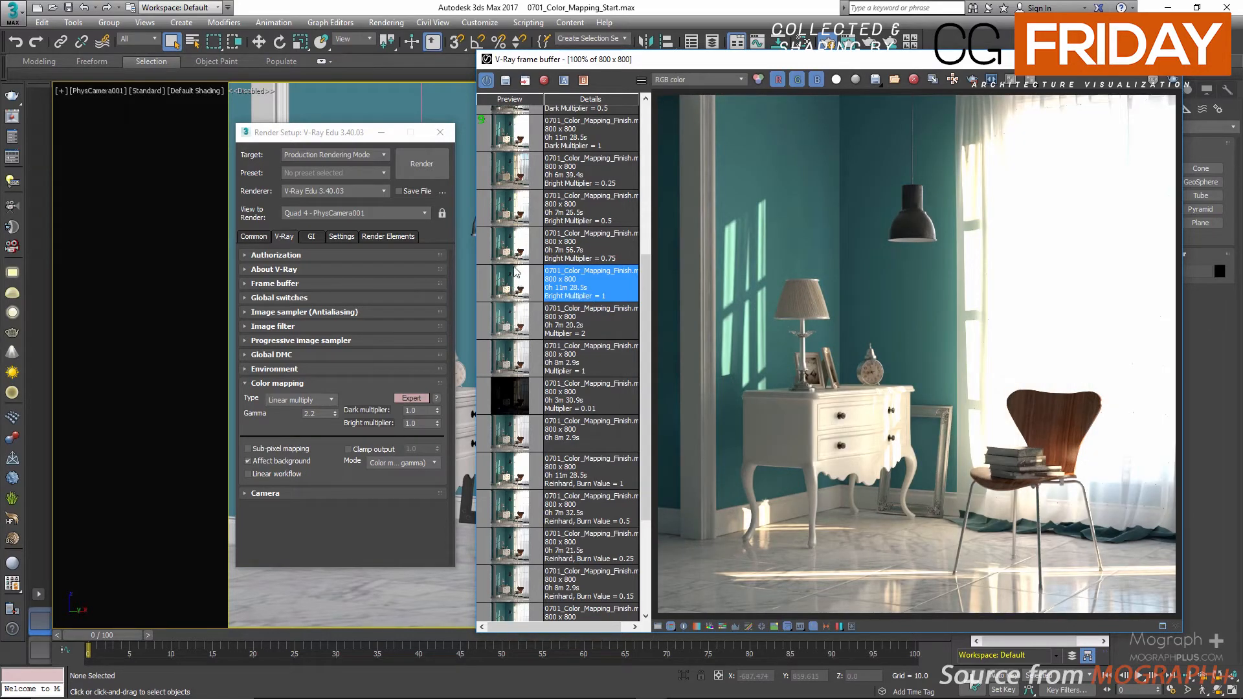
double_click(513, 253)
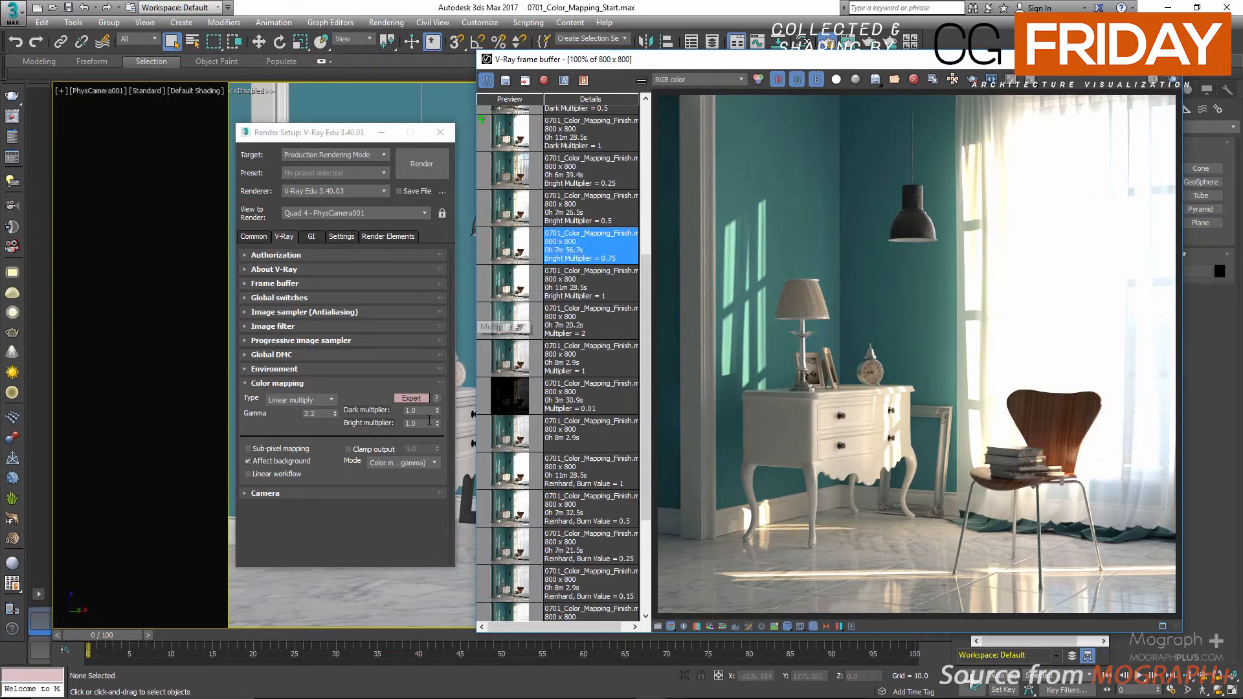
double_click(511, 216)
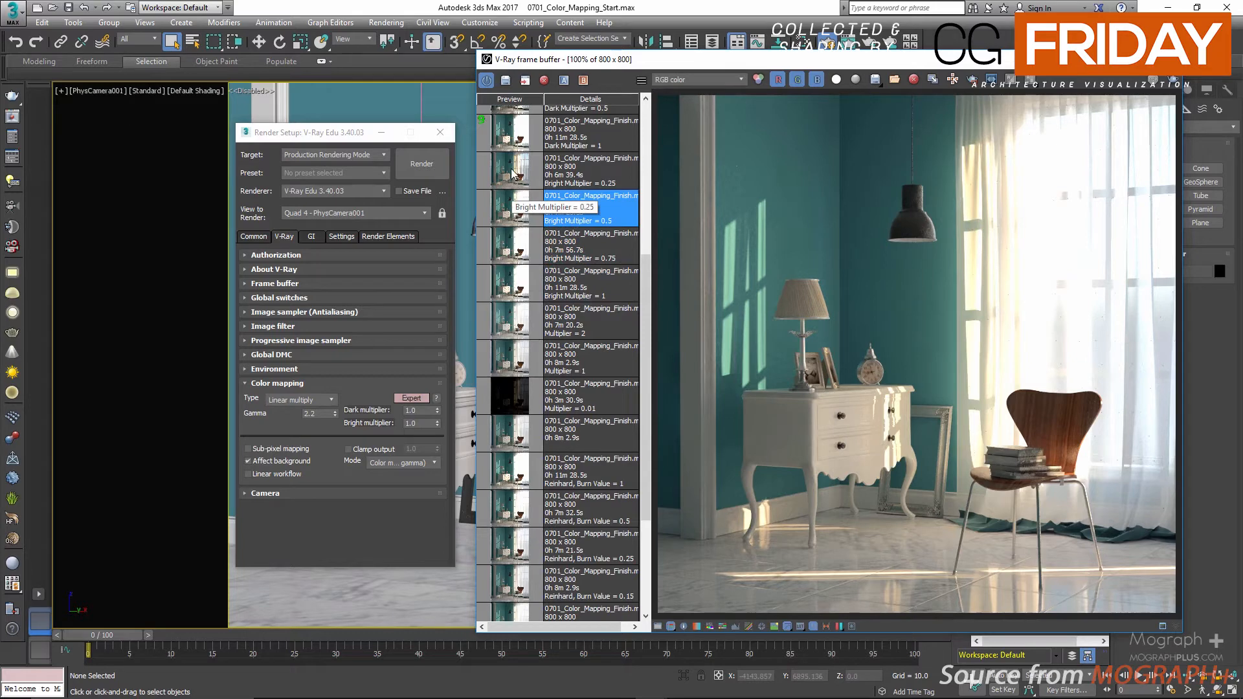
double_click(511, 173)
- Set the bright multiplier to 0.25 and step through the saved renders with bright multipliers 1, 0.75, 0.5 and 0.25
double_click(414, 423)
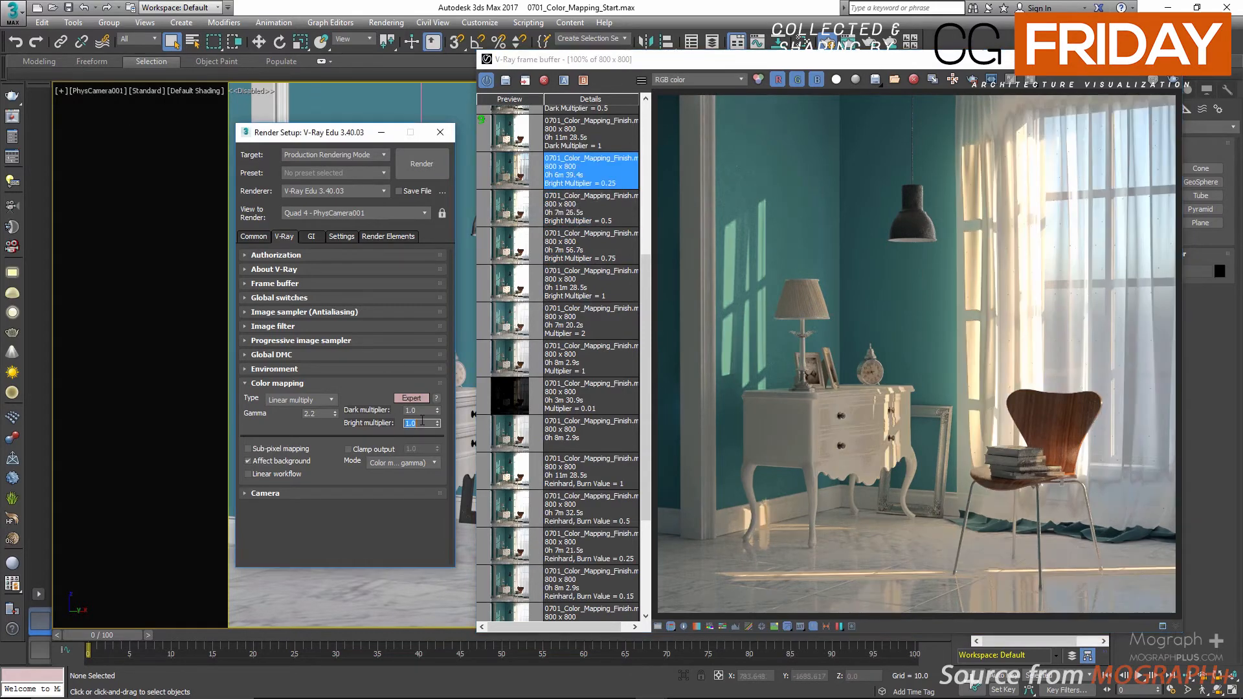
type("0.25")
key("Return")
double_click(508, 292)
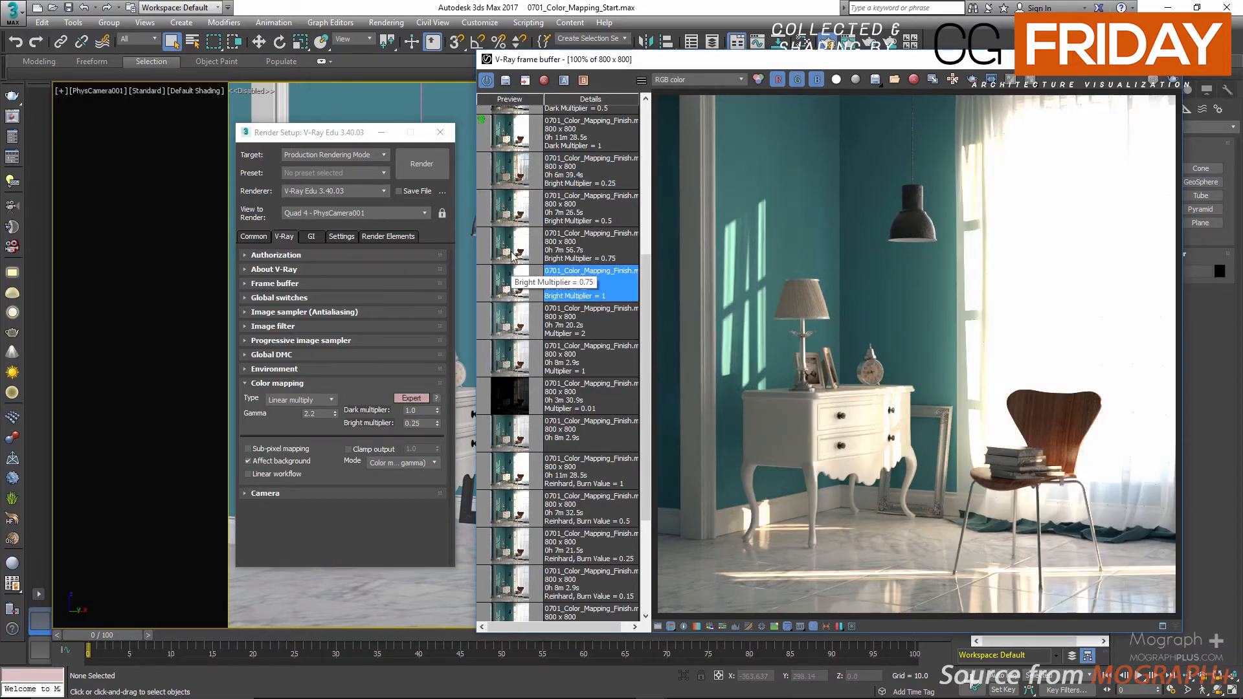
double_click(512, 246)
double_click(512, 209)
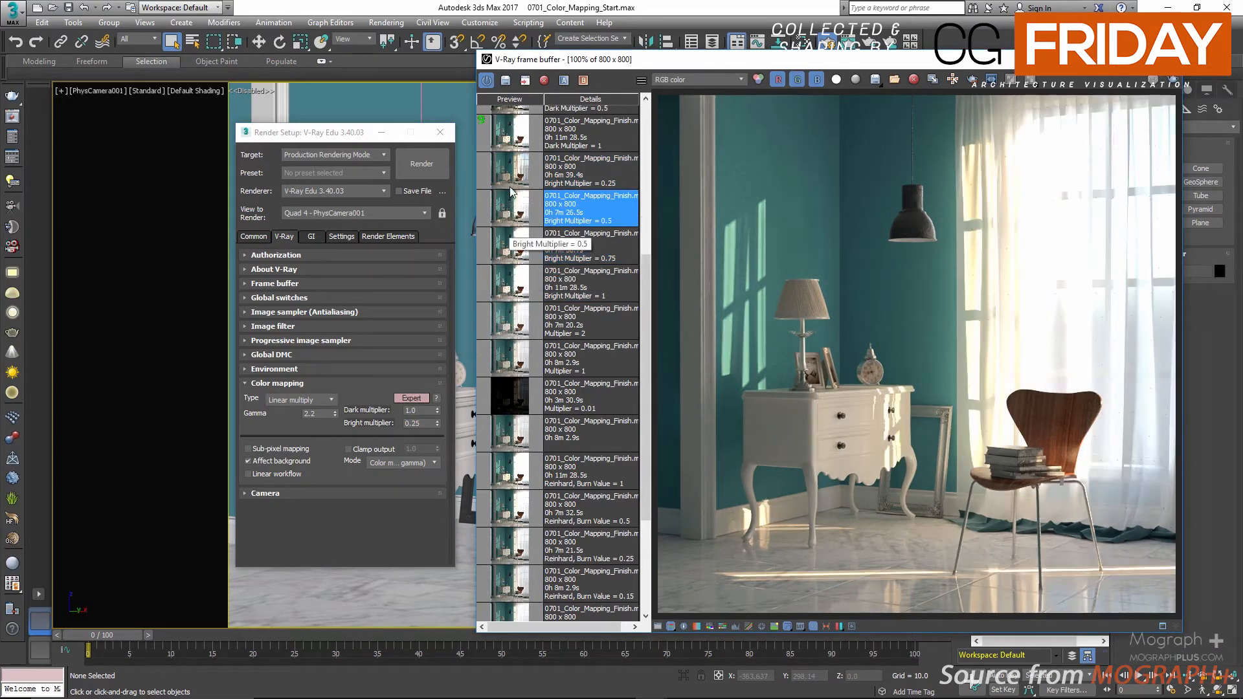
double_click(515, 170)
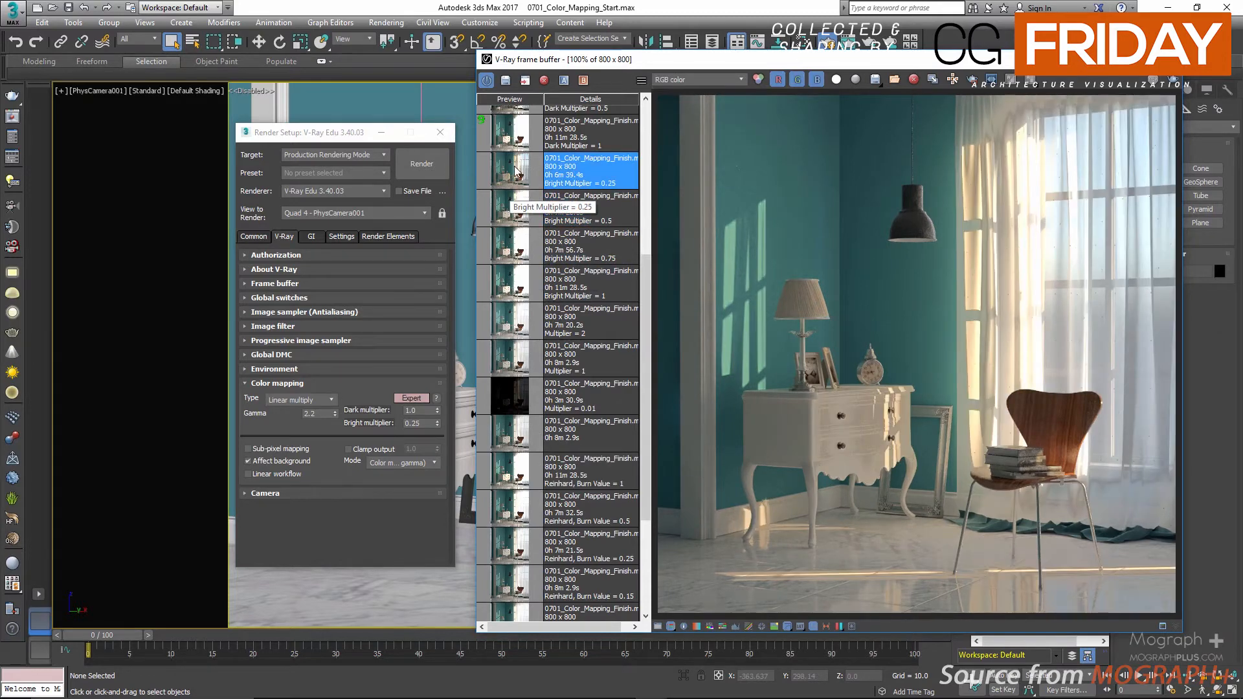
- Compare the saved Linear multiply renders with bright multipliers 1, 0.5 and 0.25 in the frame buffer history
double_click(511, 285)
left_click(516, 207)
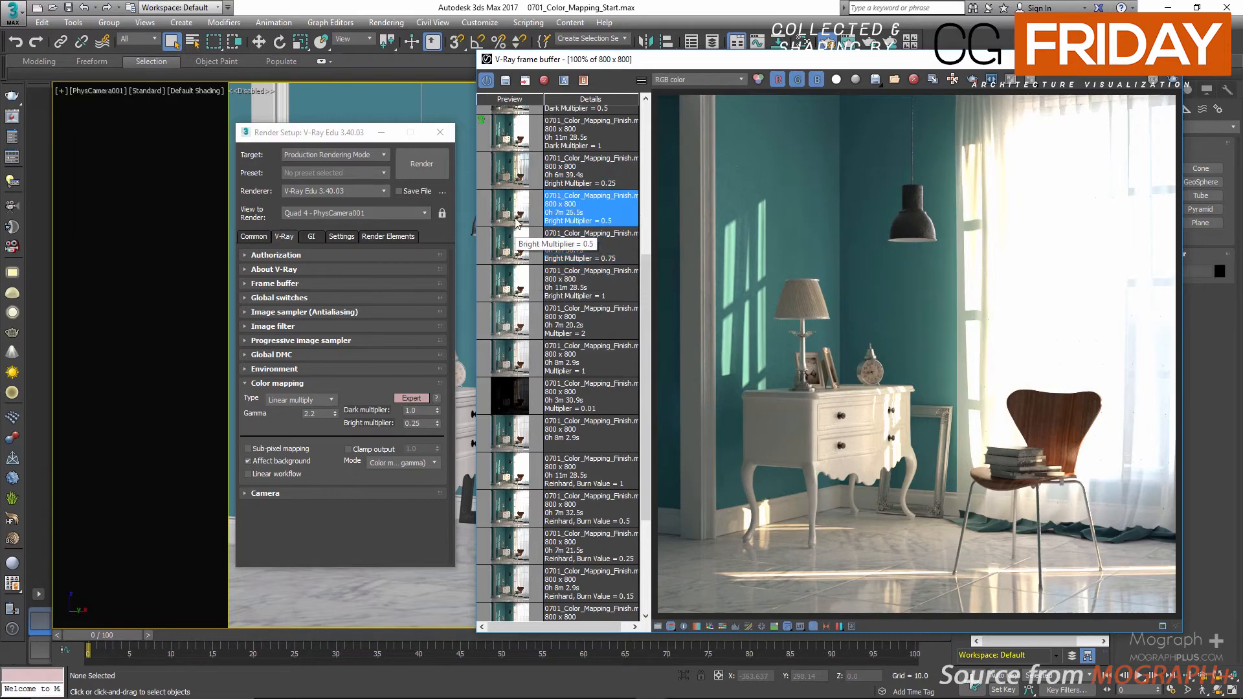
left_click(514, 172)
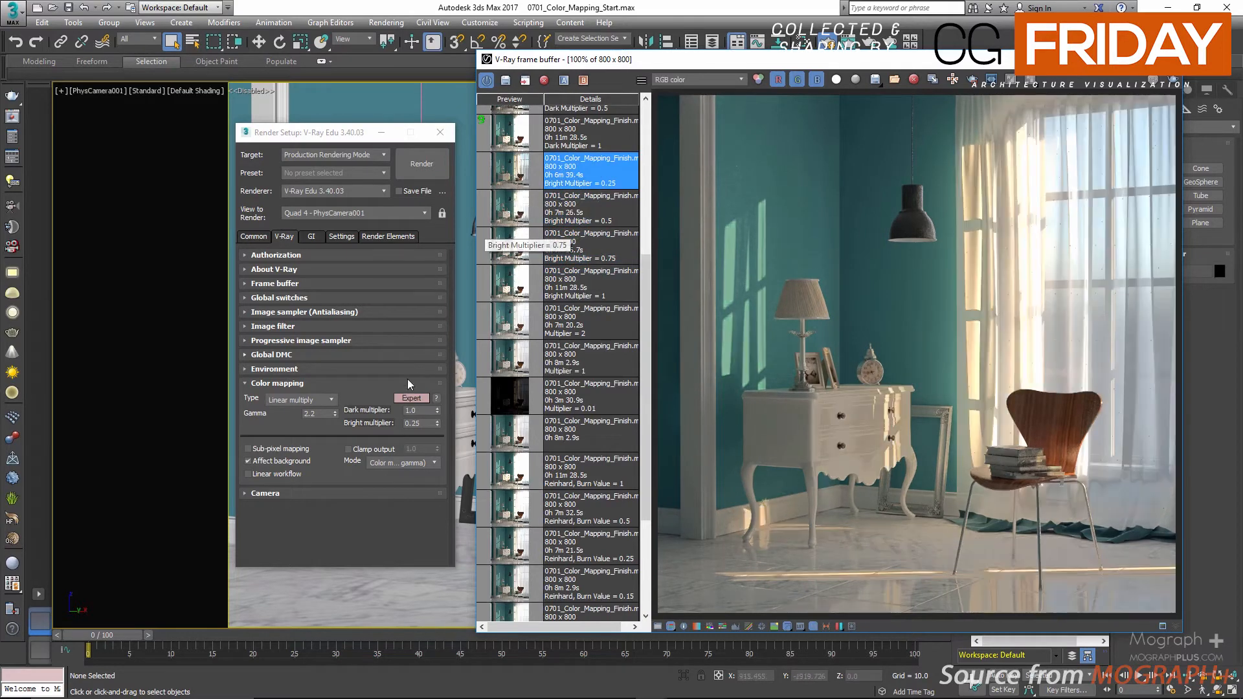
- Set the Linear multiply bright multiplier to 1
double_click(421, 423)
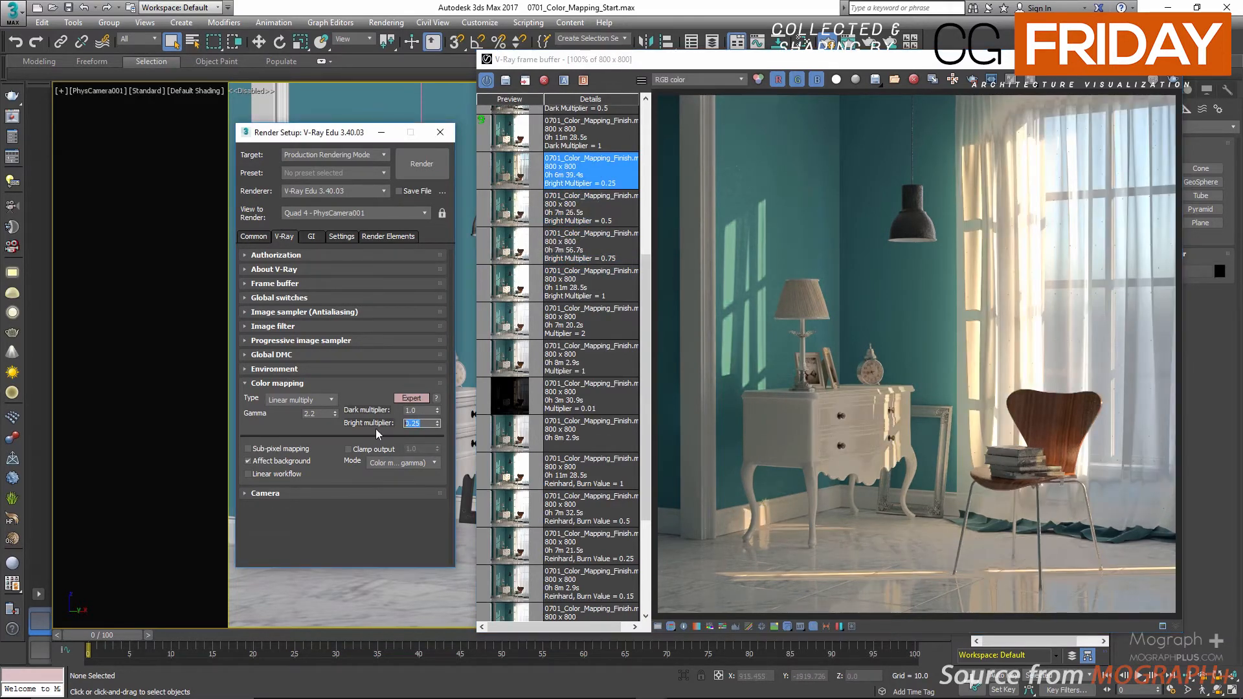
type("2")
key("Return")
scroll(557, 401, "up", 3)
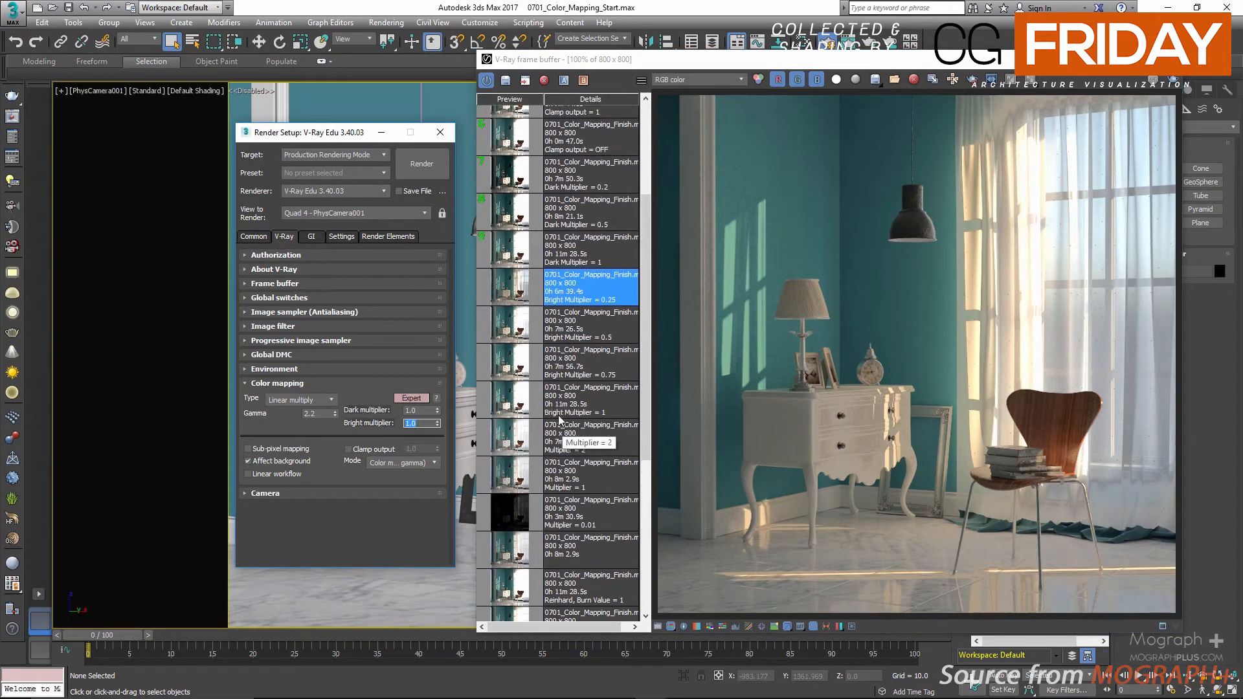
left_click(375, 420)
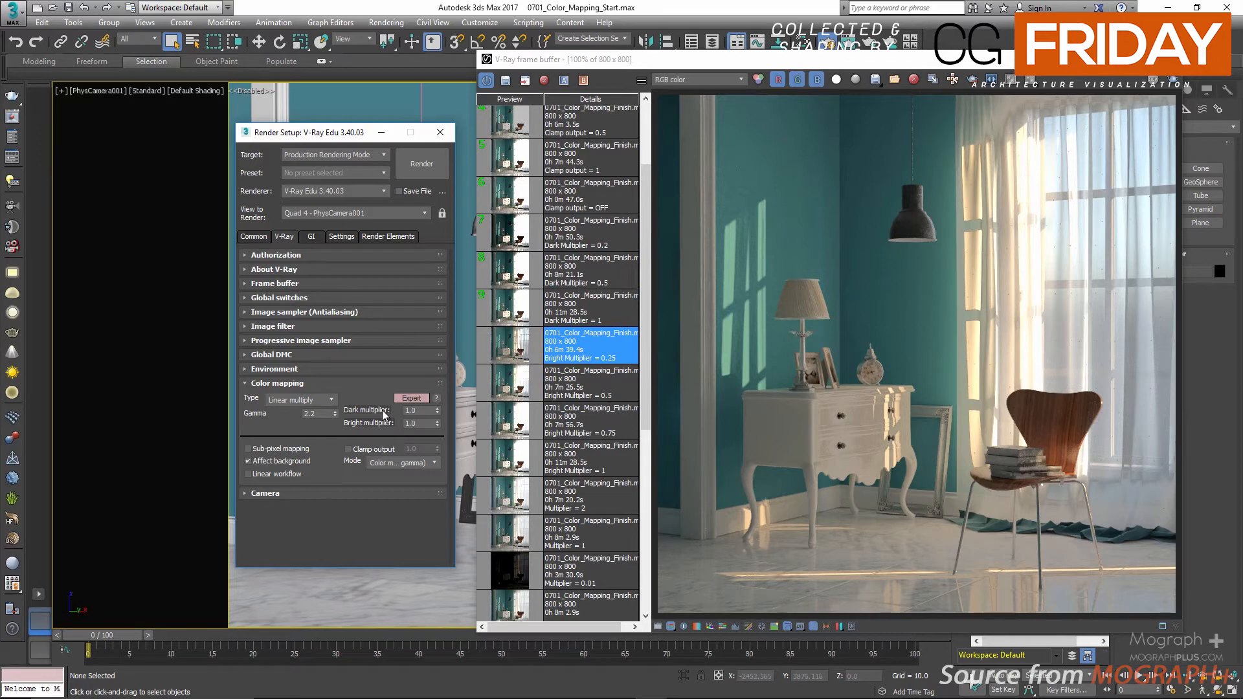
- Load the saved render with dark multiplier 1, set the dark multiplier to 0.5 and load its matching render
double_click(514, 316)
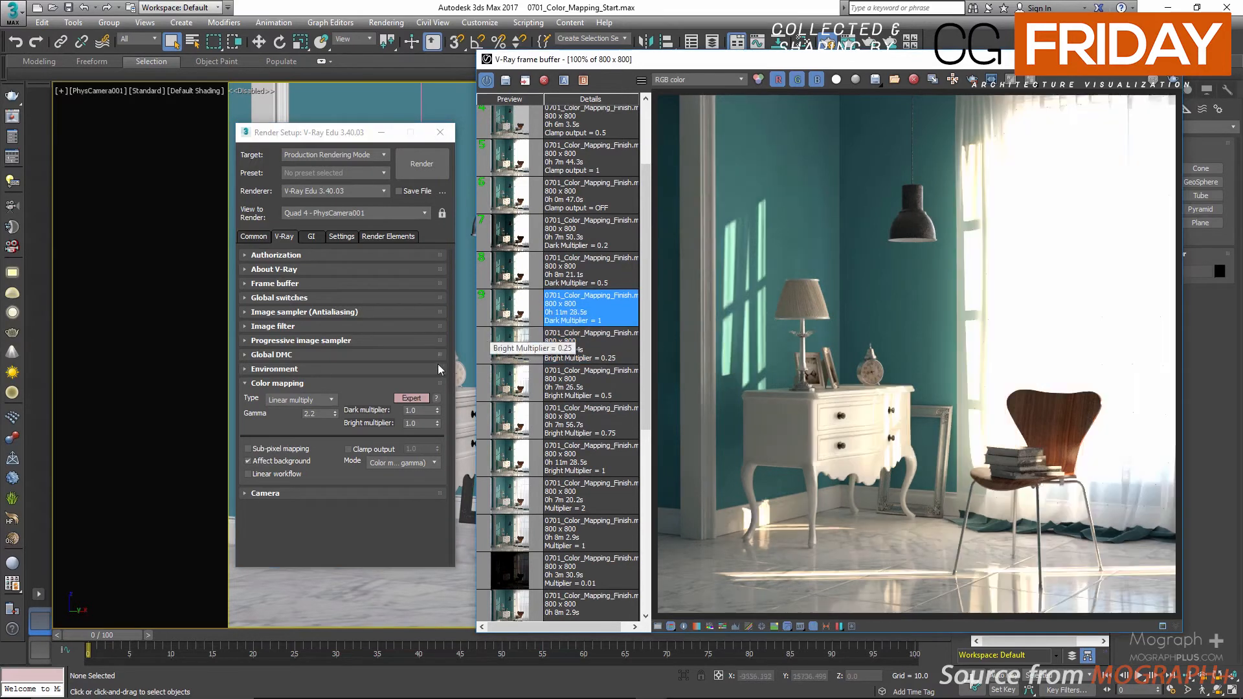
double_click(415, 411)
type("0.5")
key("Return")
double_click(516, 259)
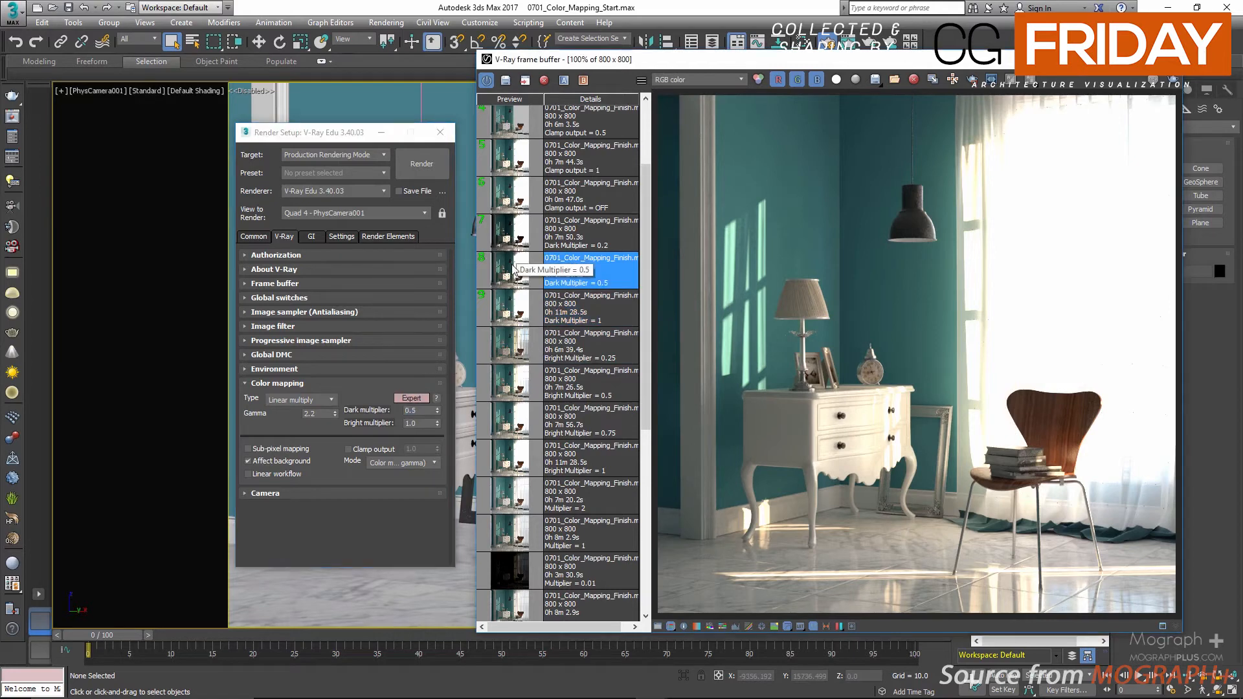
- Load the saved render with dark multiplier 0.2 and set the dark multiplier to 0.2
double_click(511, 241)
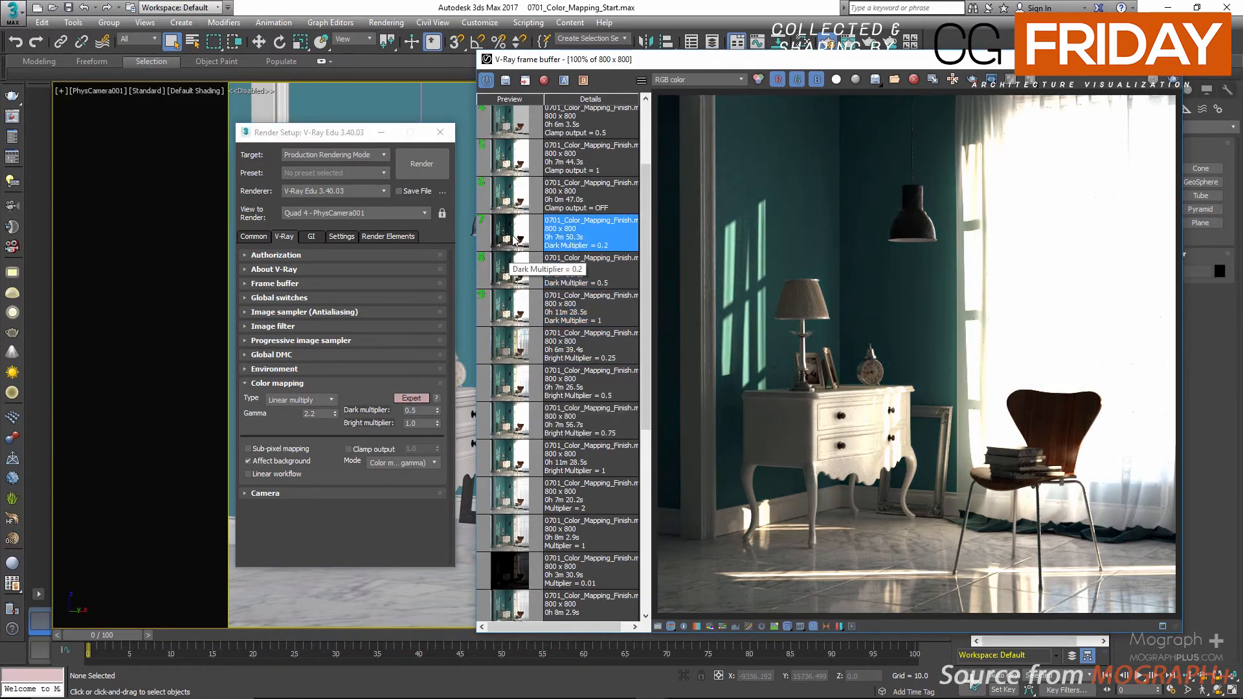
double_click(413, 411)
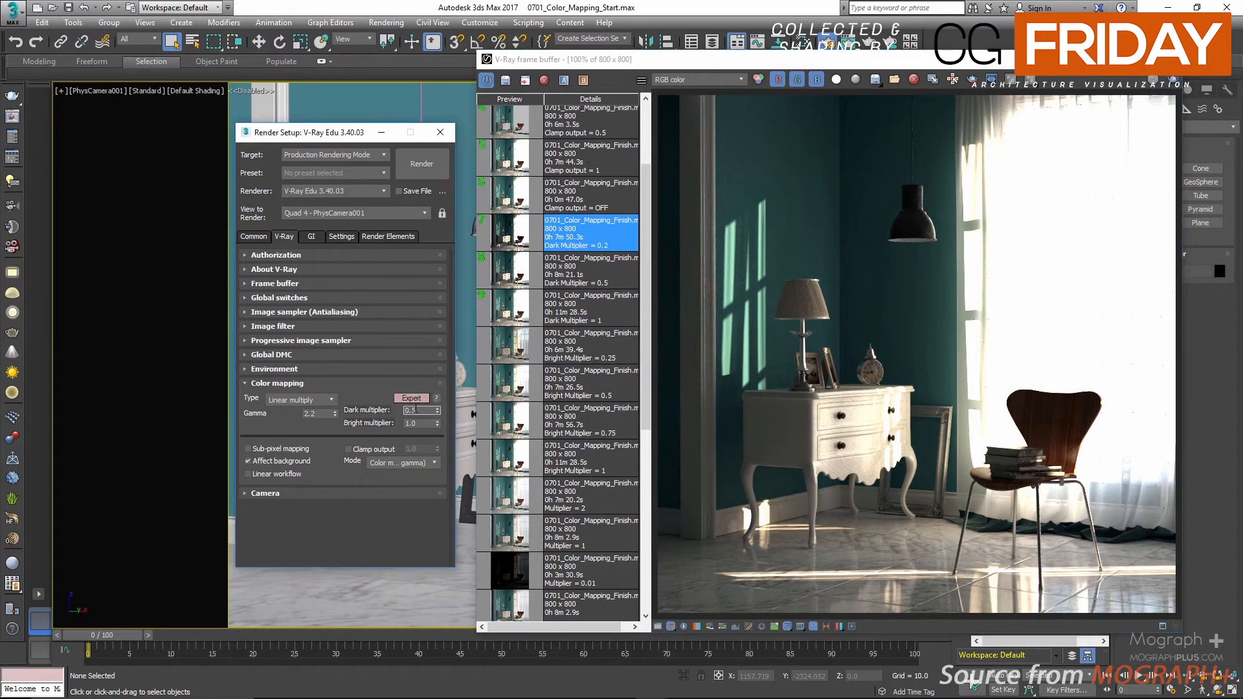
type("0.2")
key("Return")
- Compare the saved renders with dark multipliers 1, 0.5 and 0.2 by stepping through them twice
double_click(505, 314)
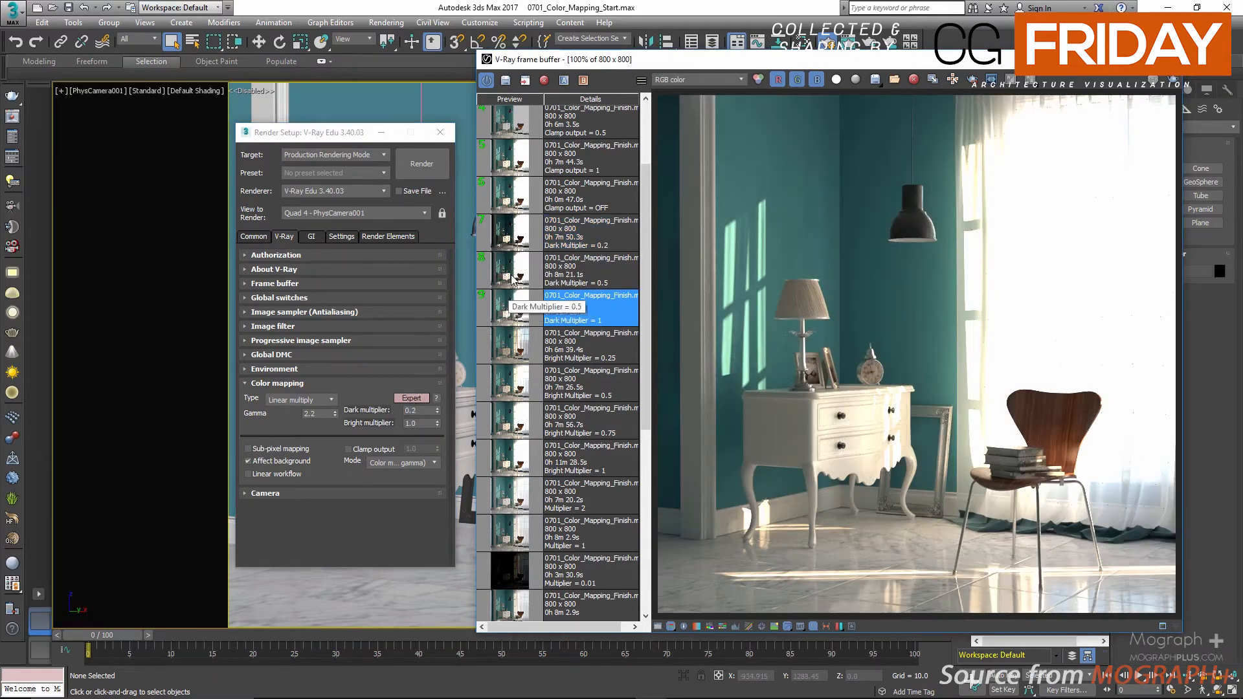
double_click(515, 265)
double_click(512, 233)
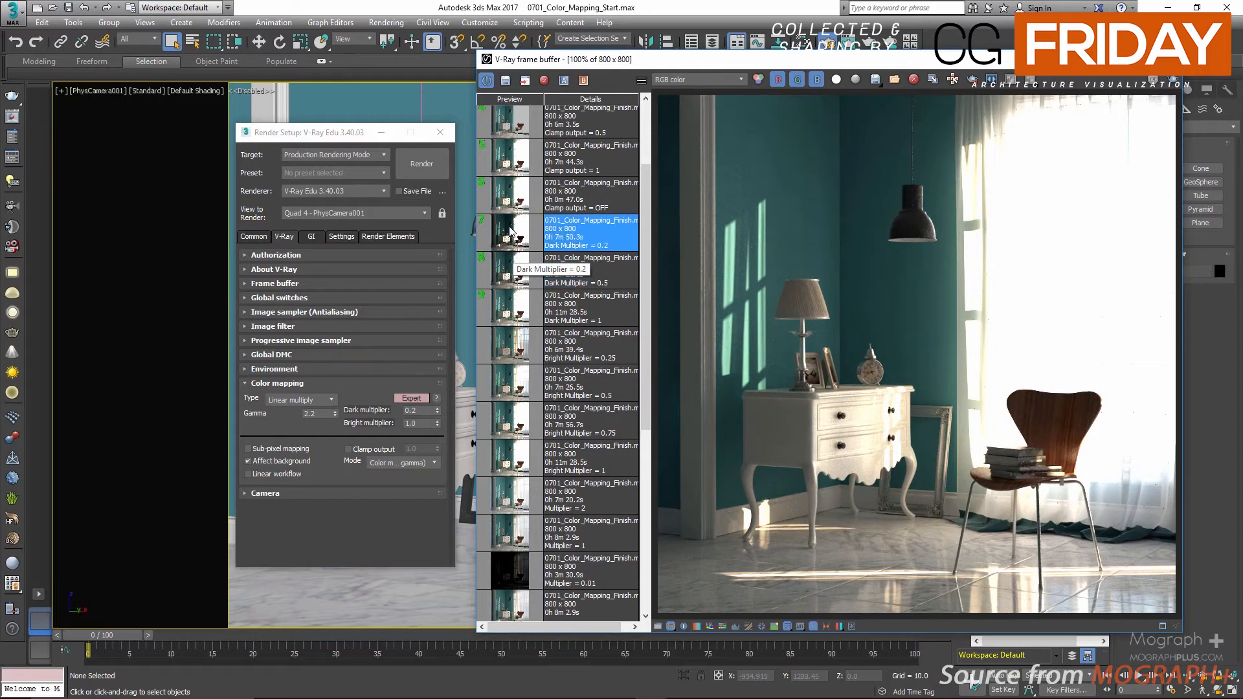
double_click(505, 310)
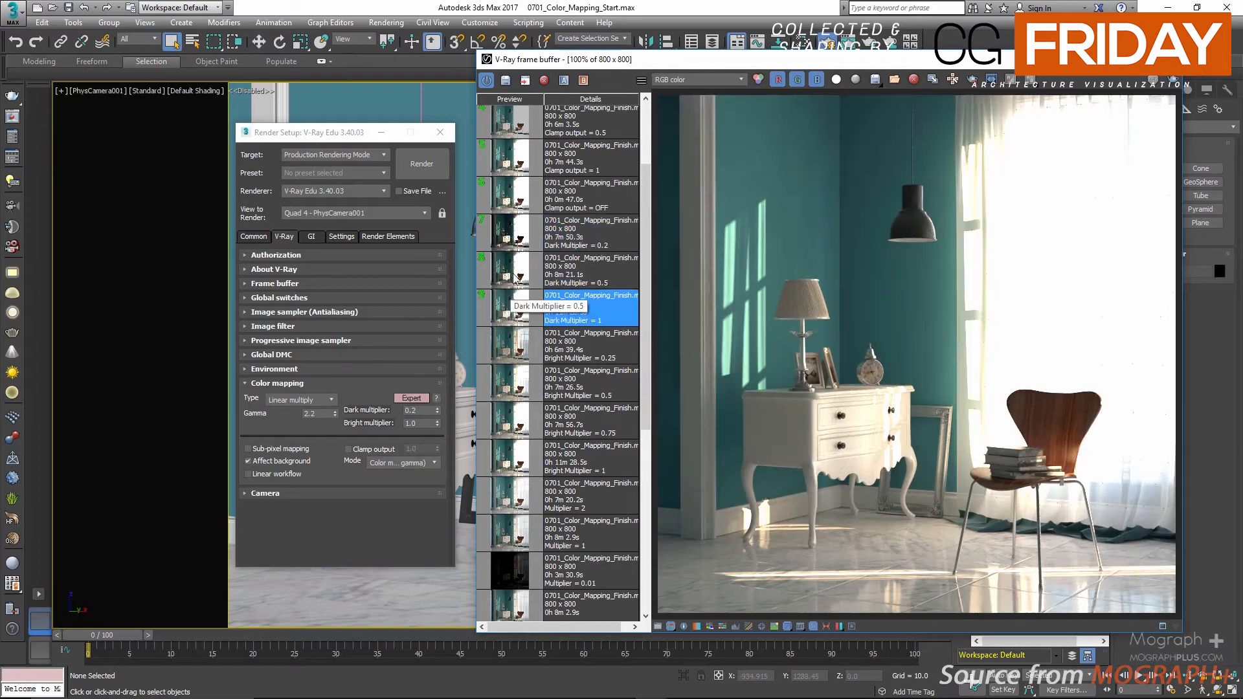
double_click(513, 270)
double_click(516, 238)
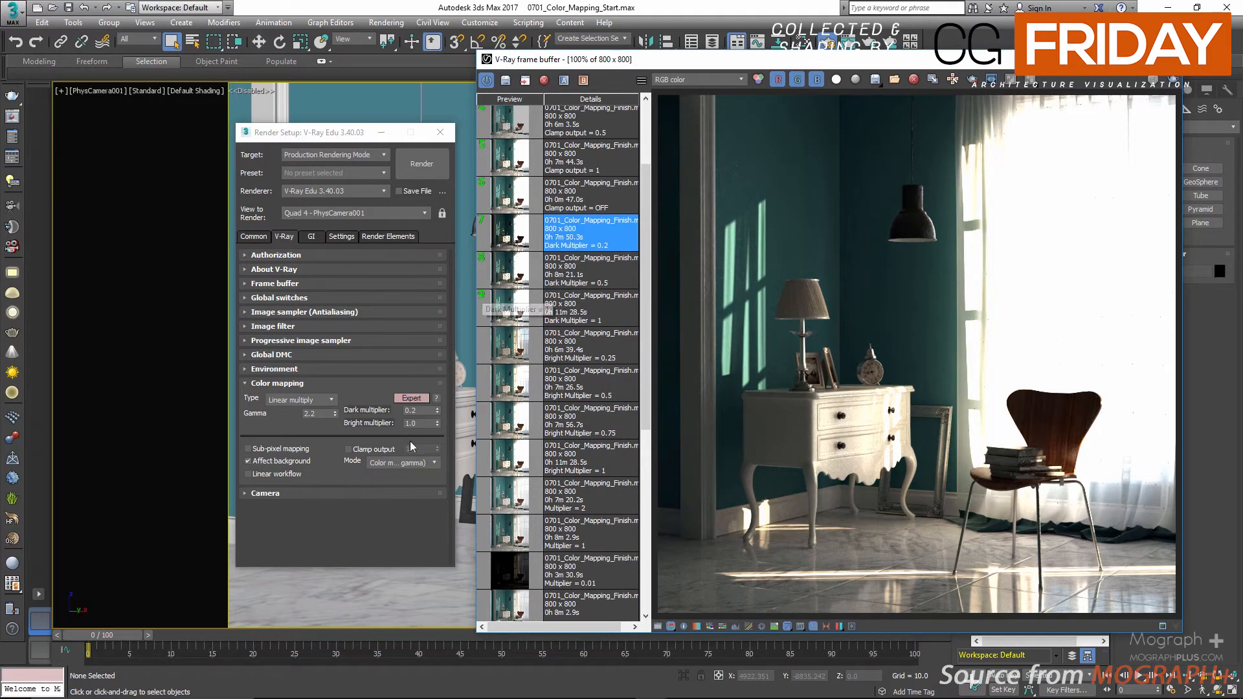
- Set the dark multiplier to 1
double_click(410, 410)
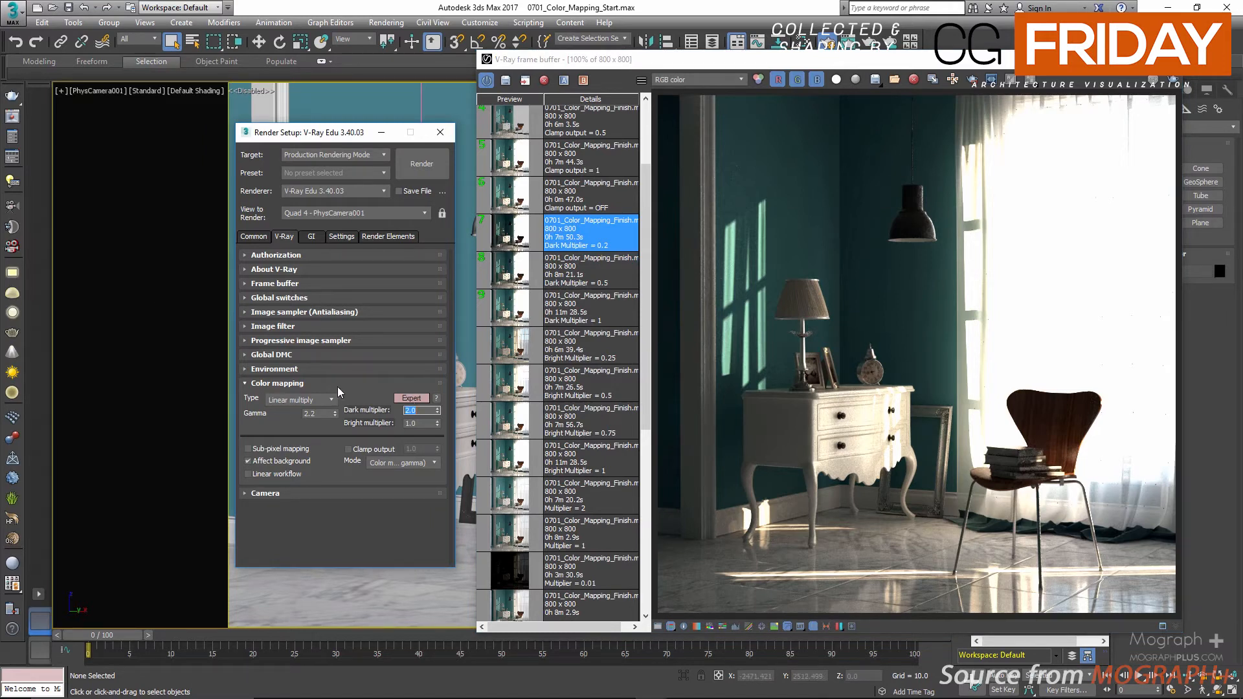
type("1")
key("Return")
scroll(559, 261, "up", 2)
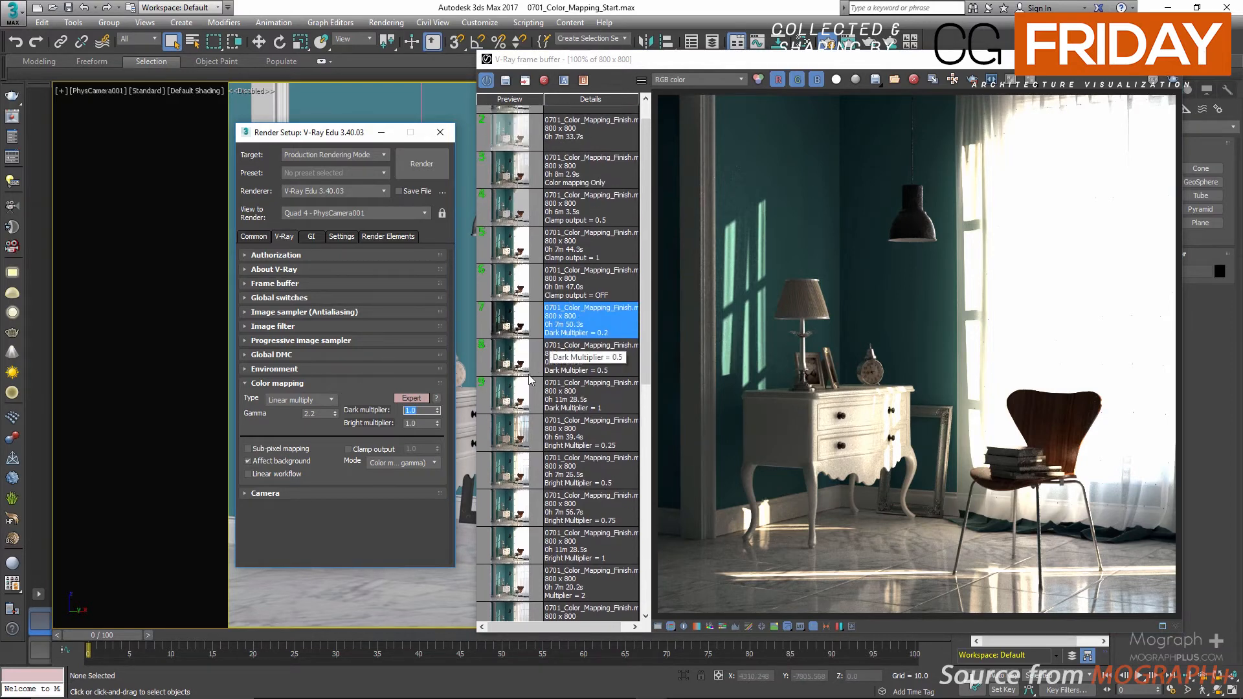
- Try switching the Sub-pixel mapping option on and off
left_click(300, 452)
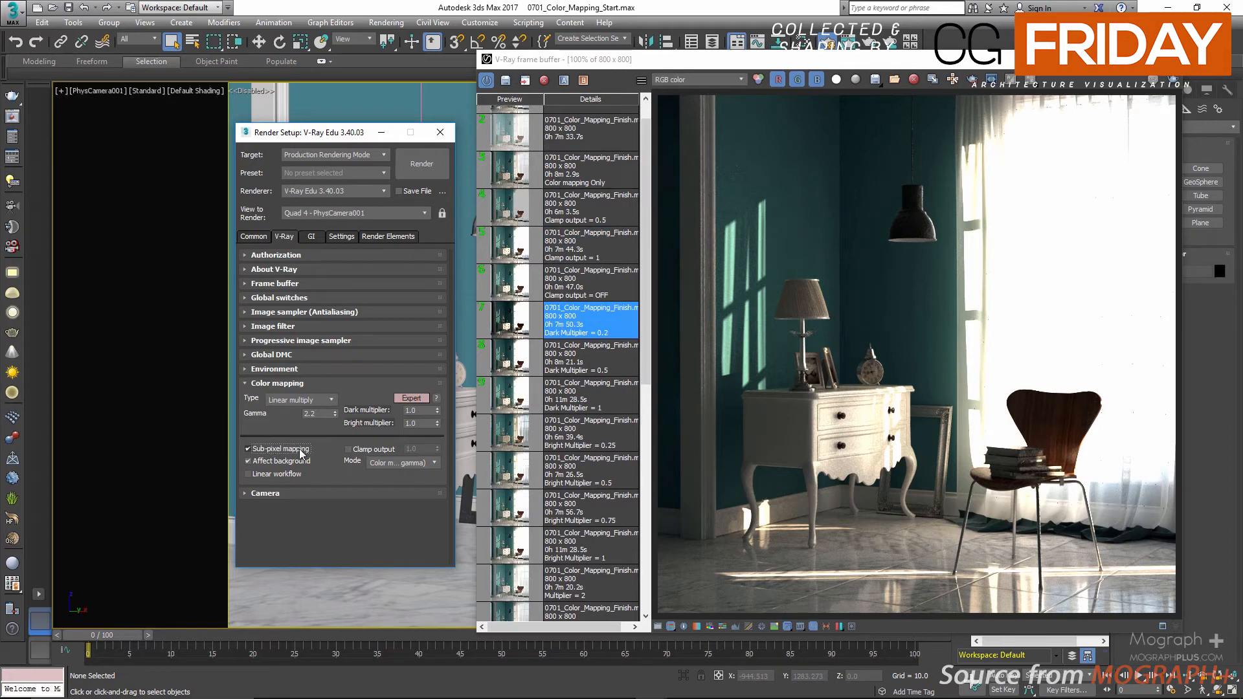
left_click(300, 452)
scroll(527, 459, "up", 1)
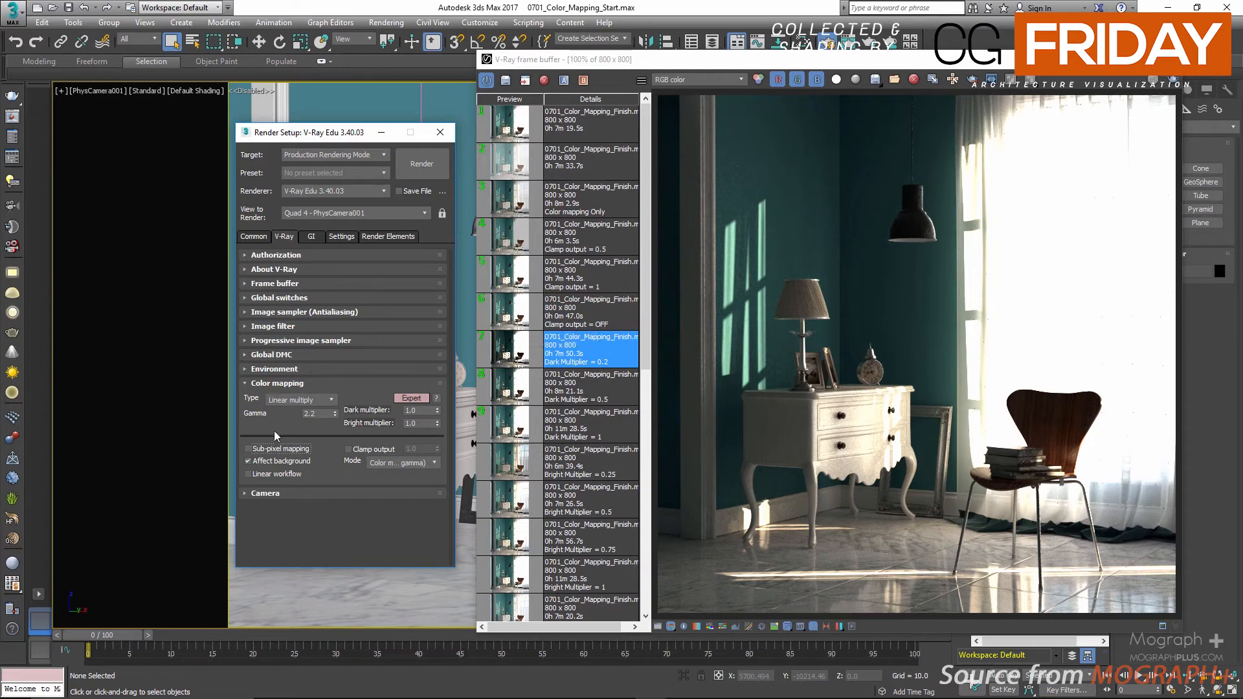
left_click(289, 451)
- Try switching Clamp output on and off, and load the saved render with clamp output off
left_click(509, 327)
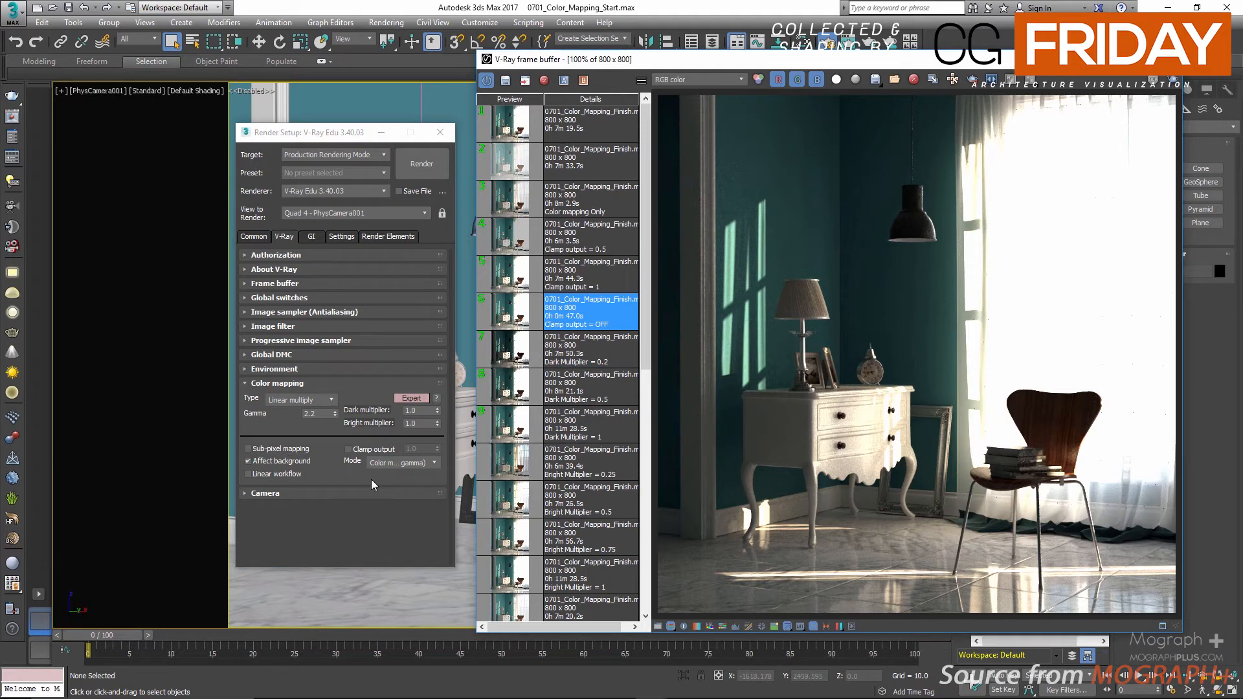
left_click(521, 362)
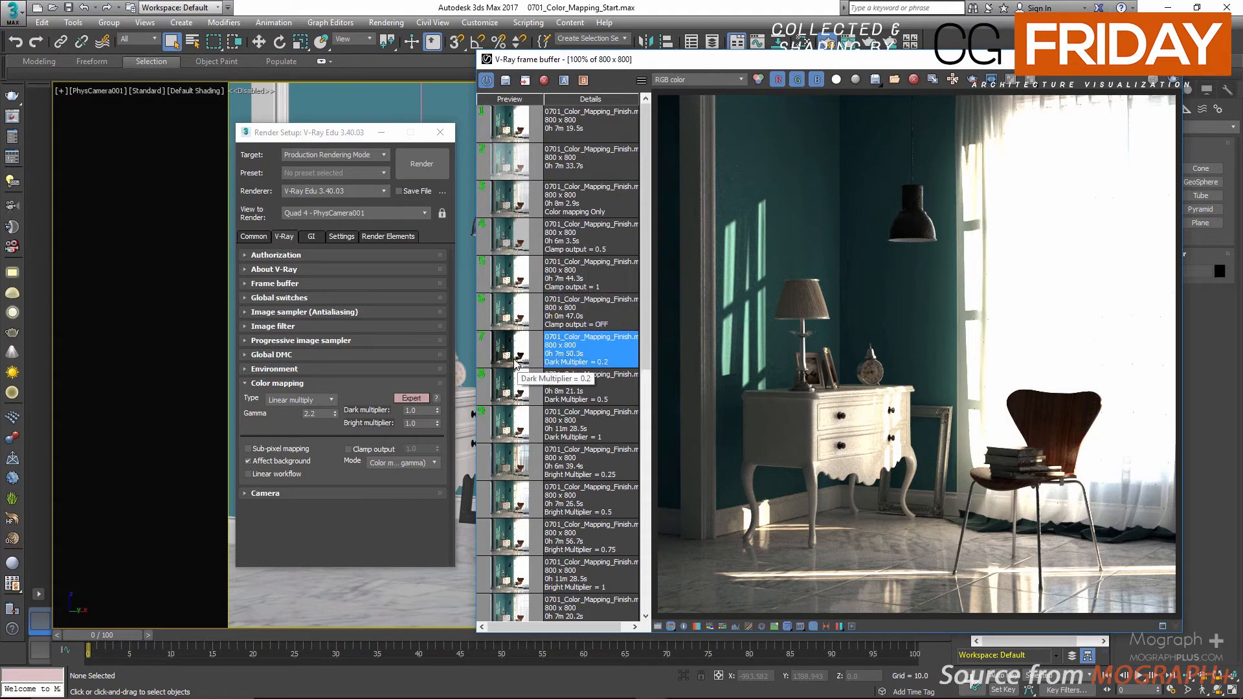
left_click(352, 450)
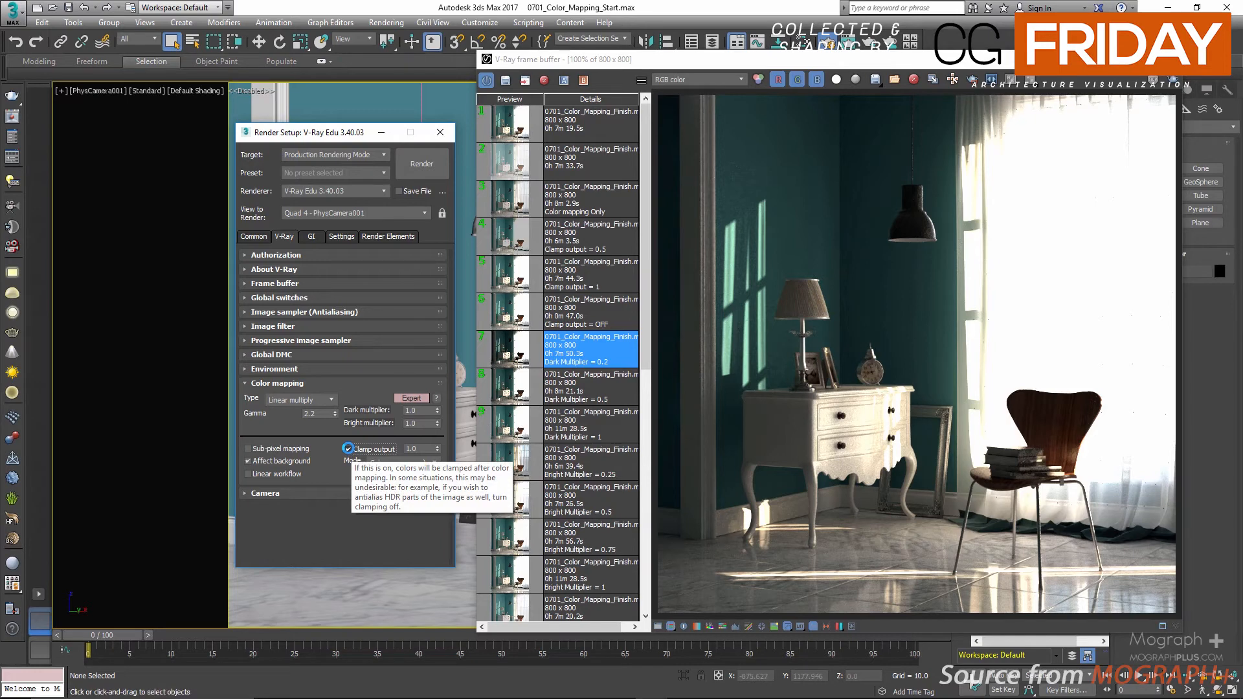
left_click(348, 448)
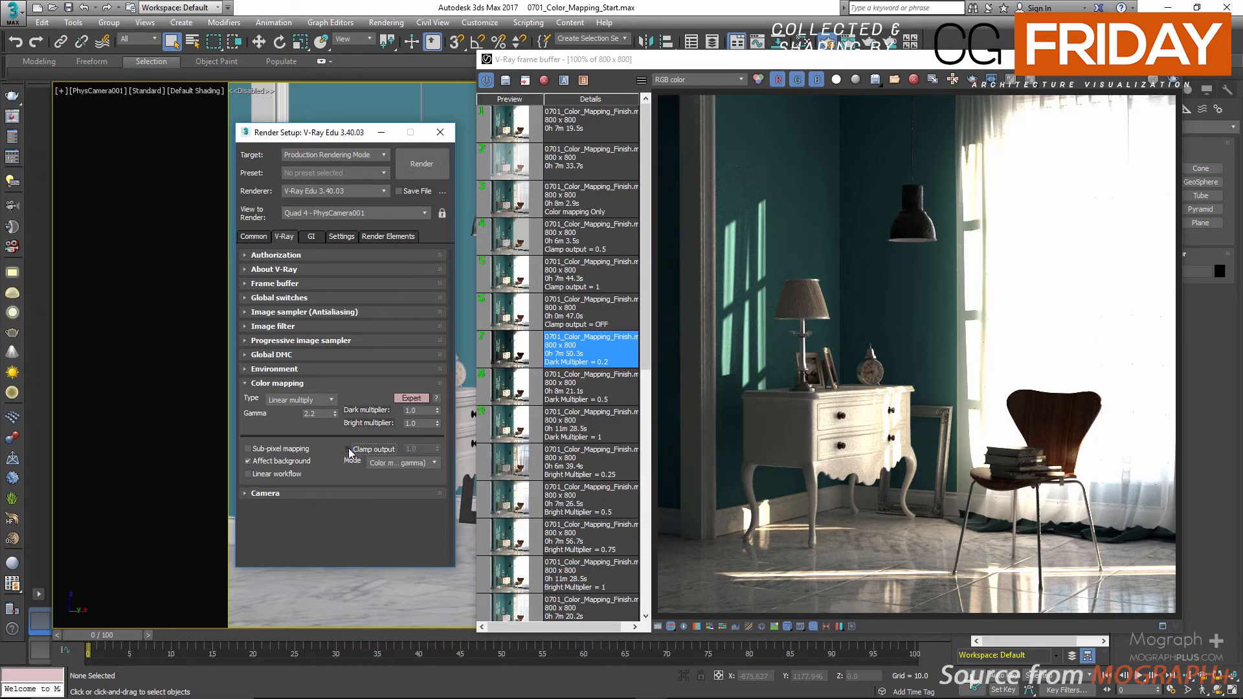
double_click(518, 320)
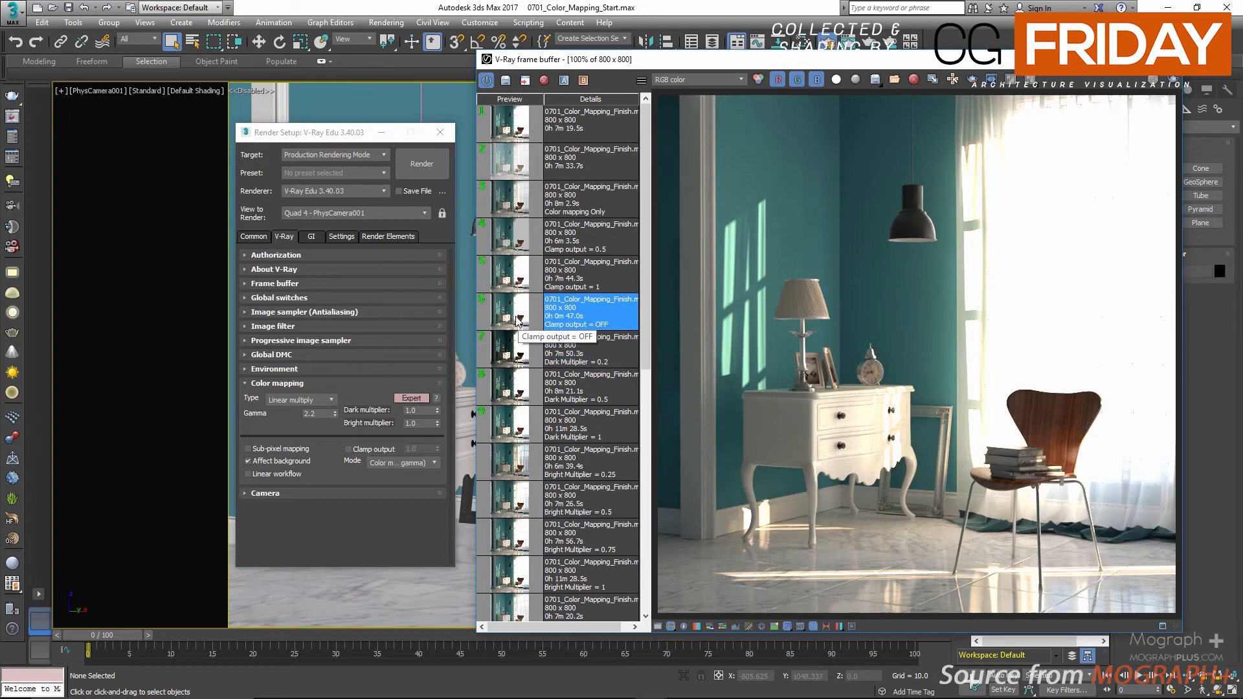
- Enable Clamp output at 1.0 and alternate between the saved renders with clamp output 1 and off
left_click(393, 451)
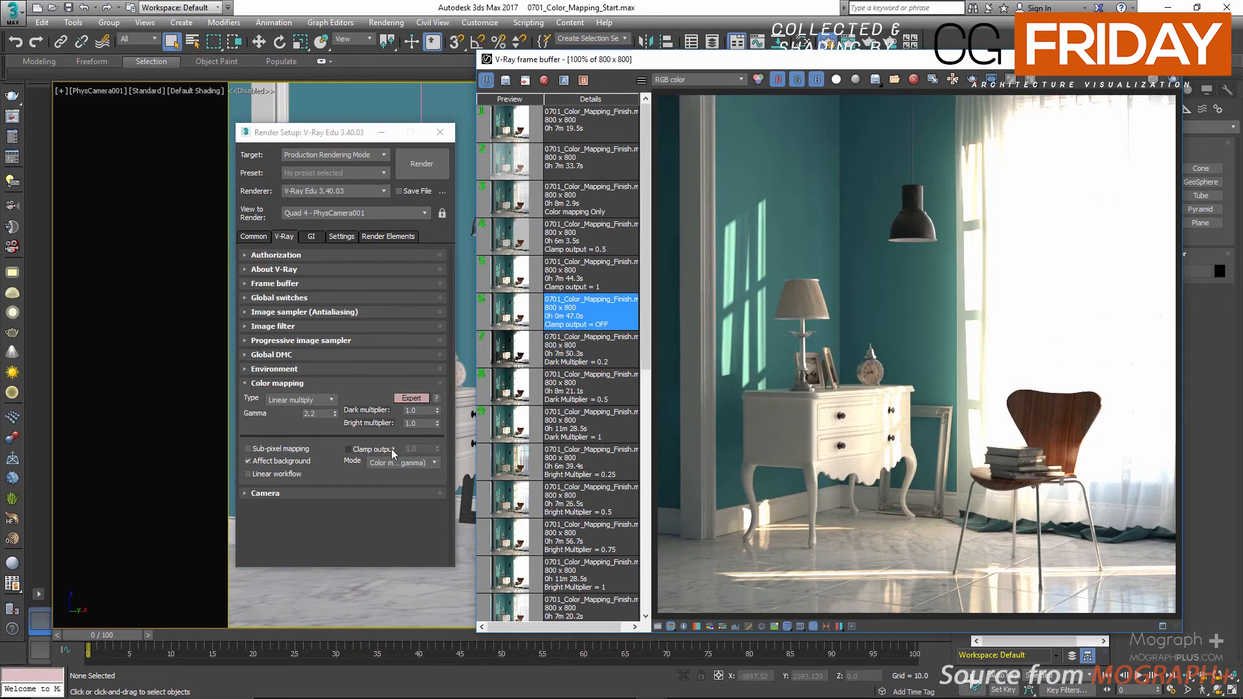
left_click(506, 287)
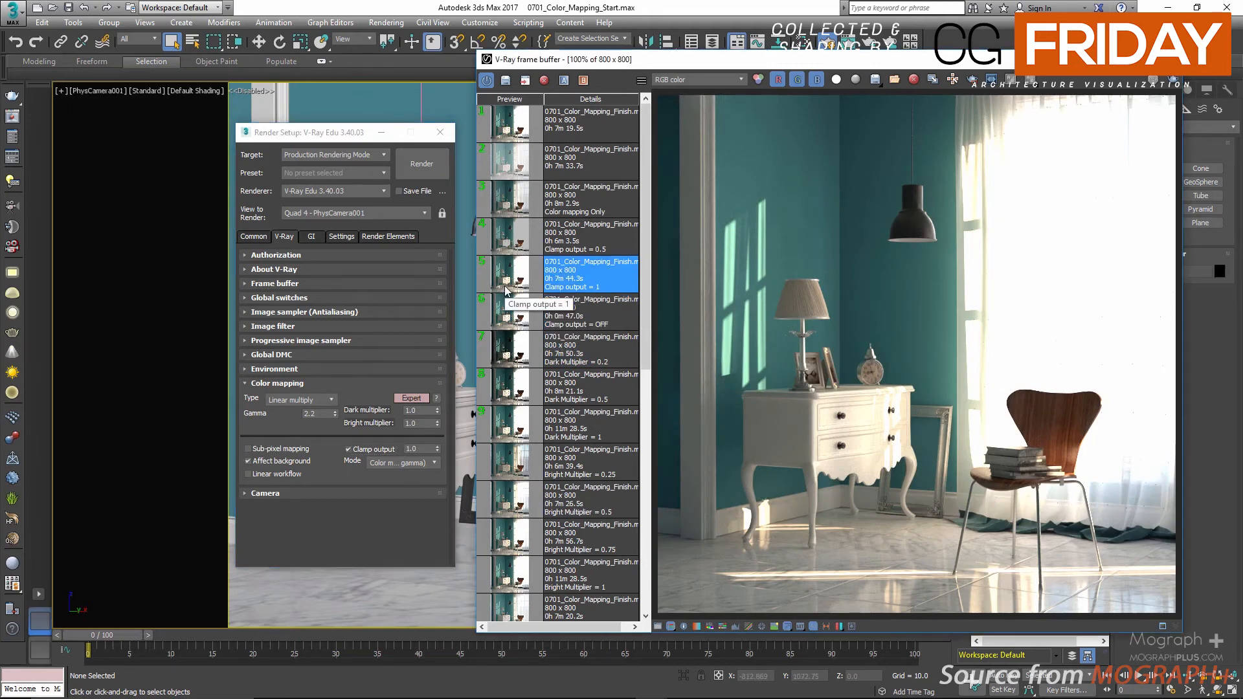
left_click(511, 322)
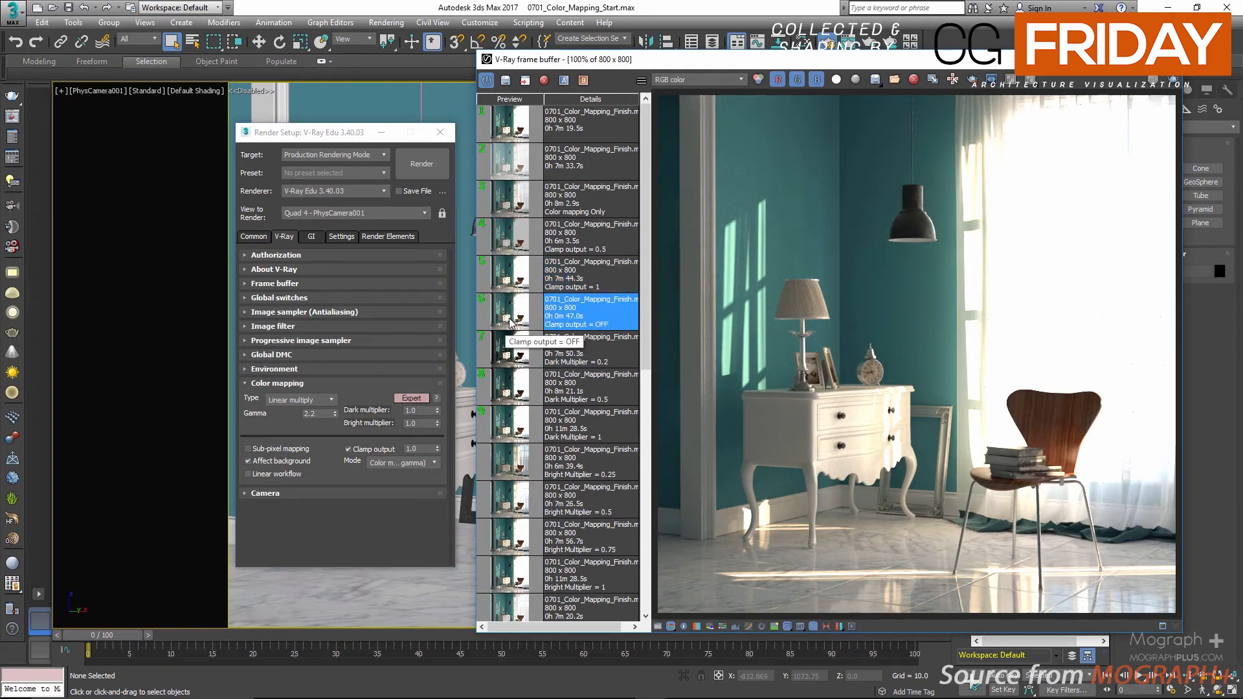
left_click(520, 287)
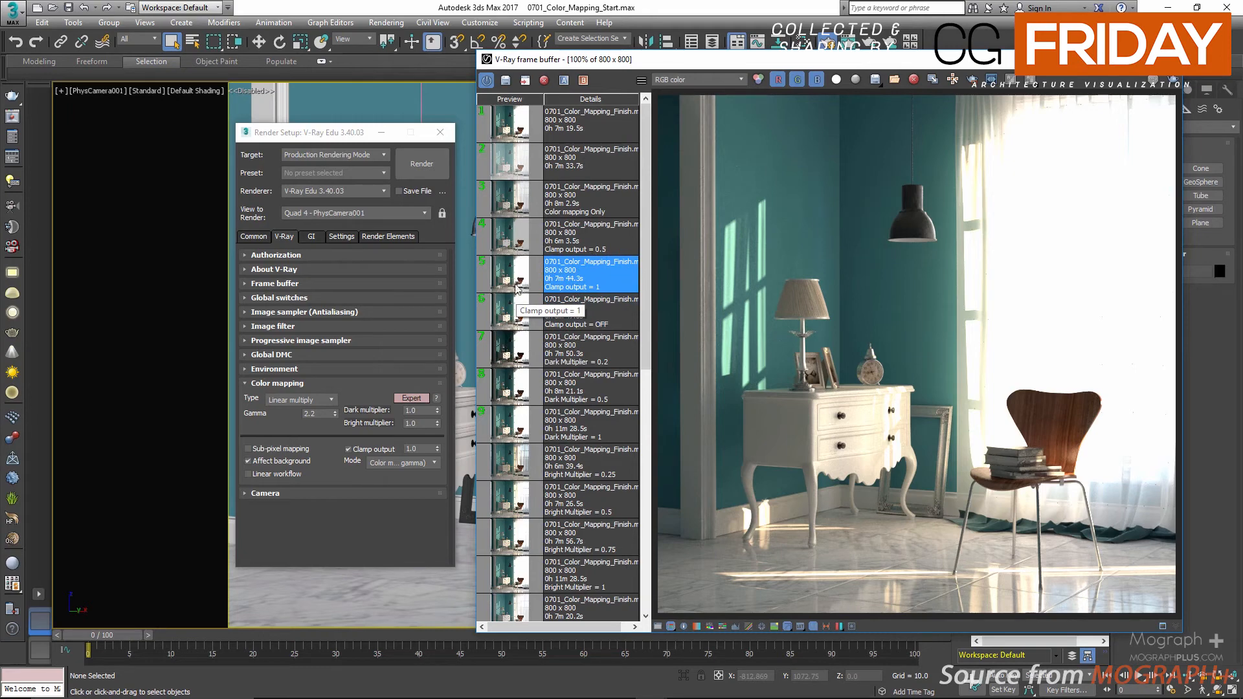
left_click(515, 313)
left_click(516, 281)
left_click(515, 316)
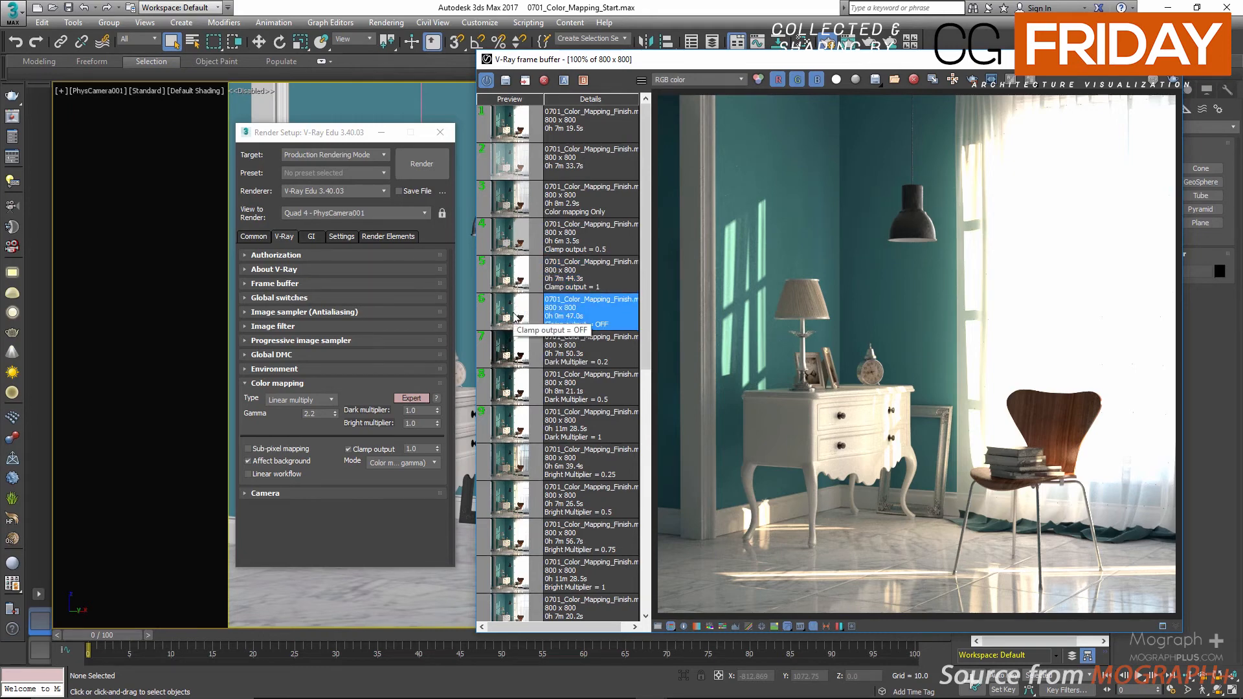
left_click(508, 290)
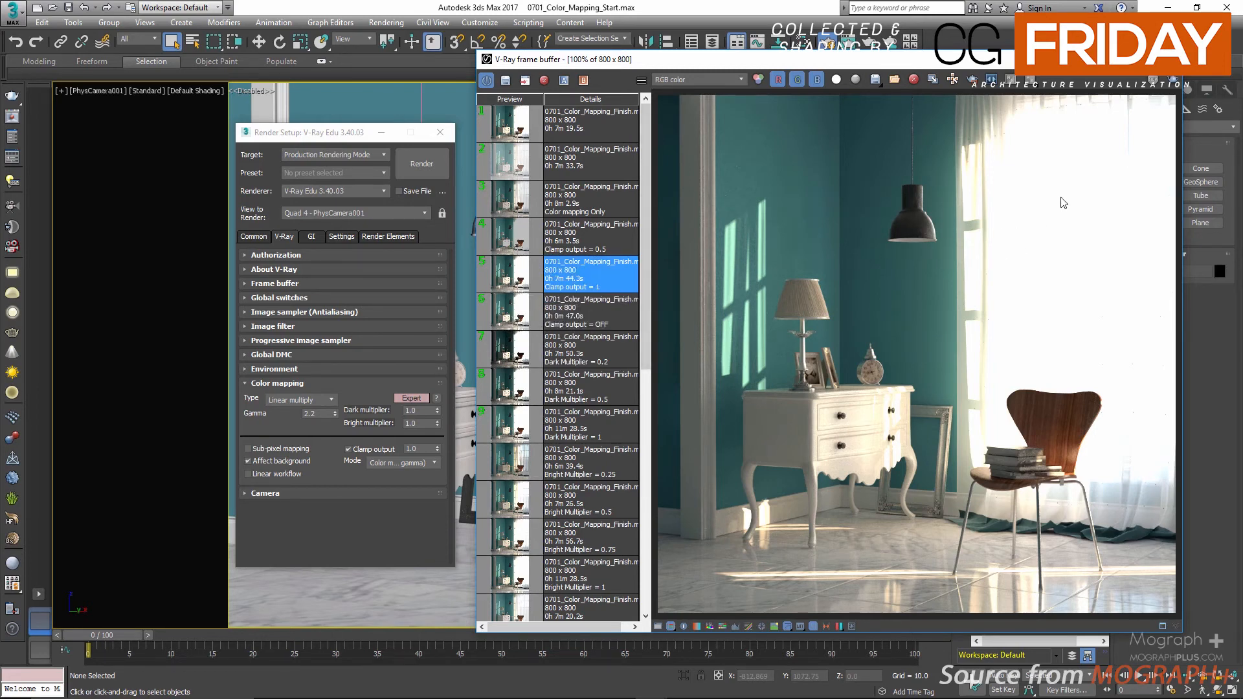
- Inspect the pixel color values in the bright window area of the renders with clamp output 1 and off
right_click(1043, 182)
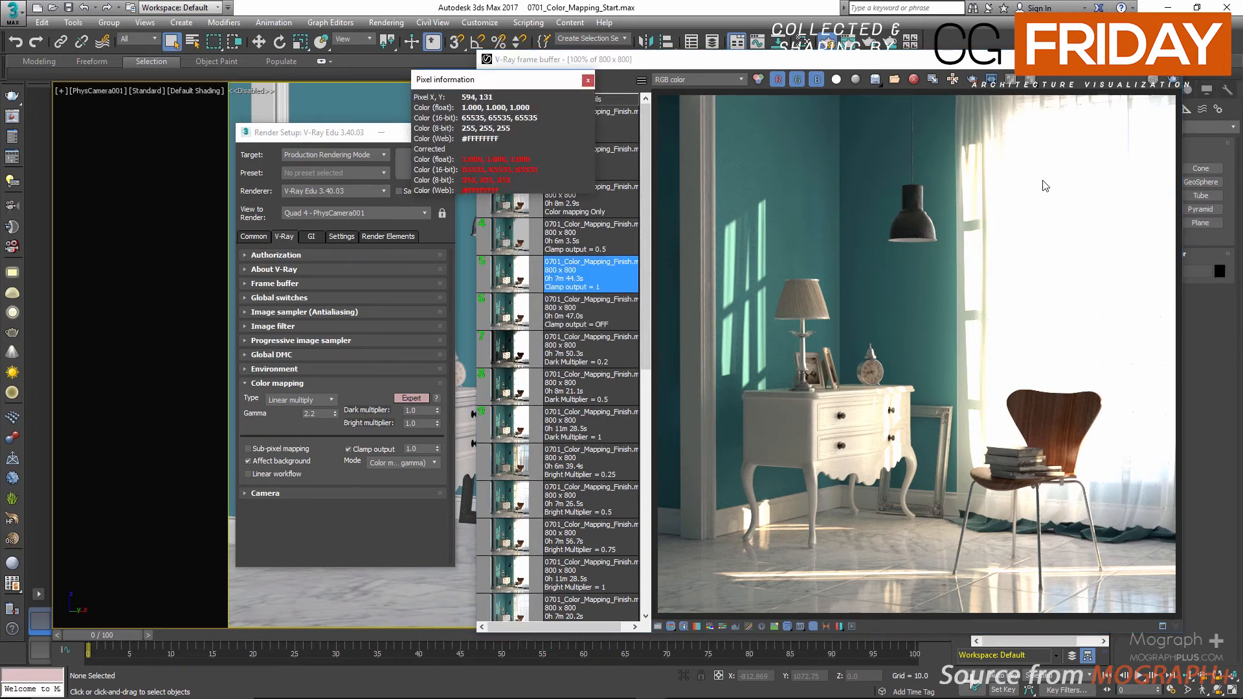
right_click_drag(1043, 186, 1081, 197)
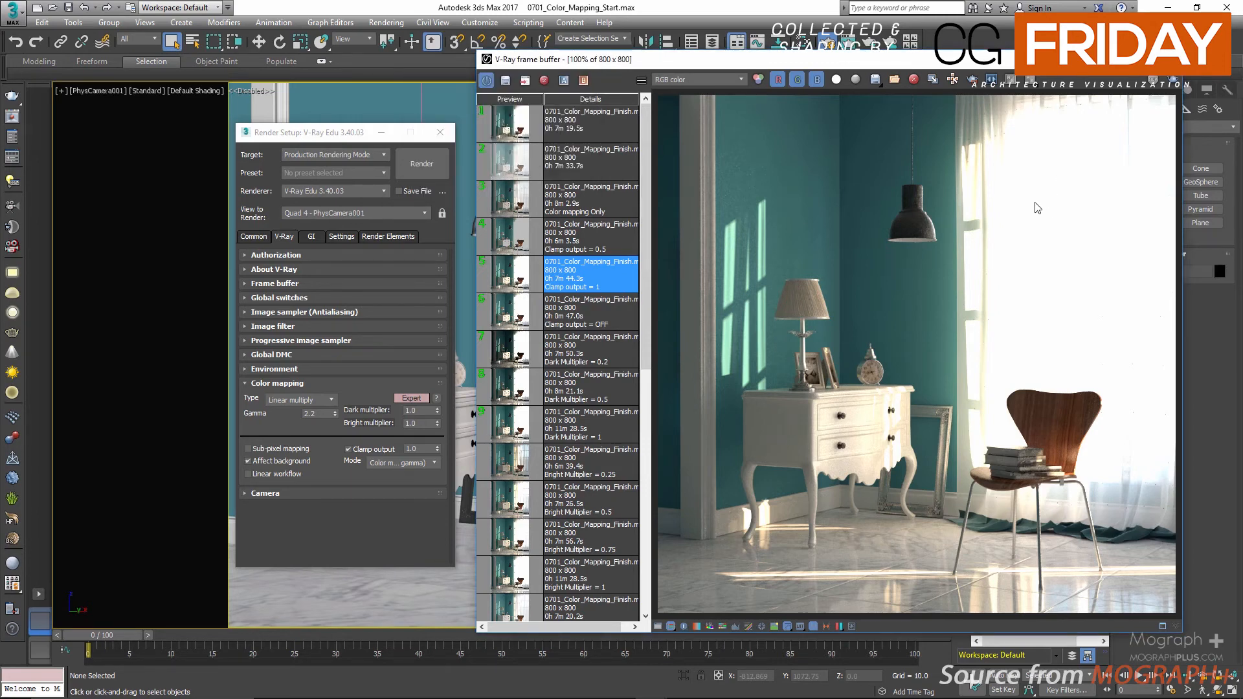
left_click(518, 315)
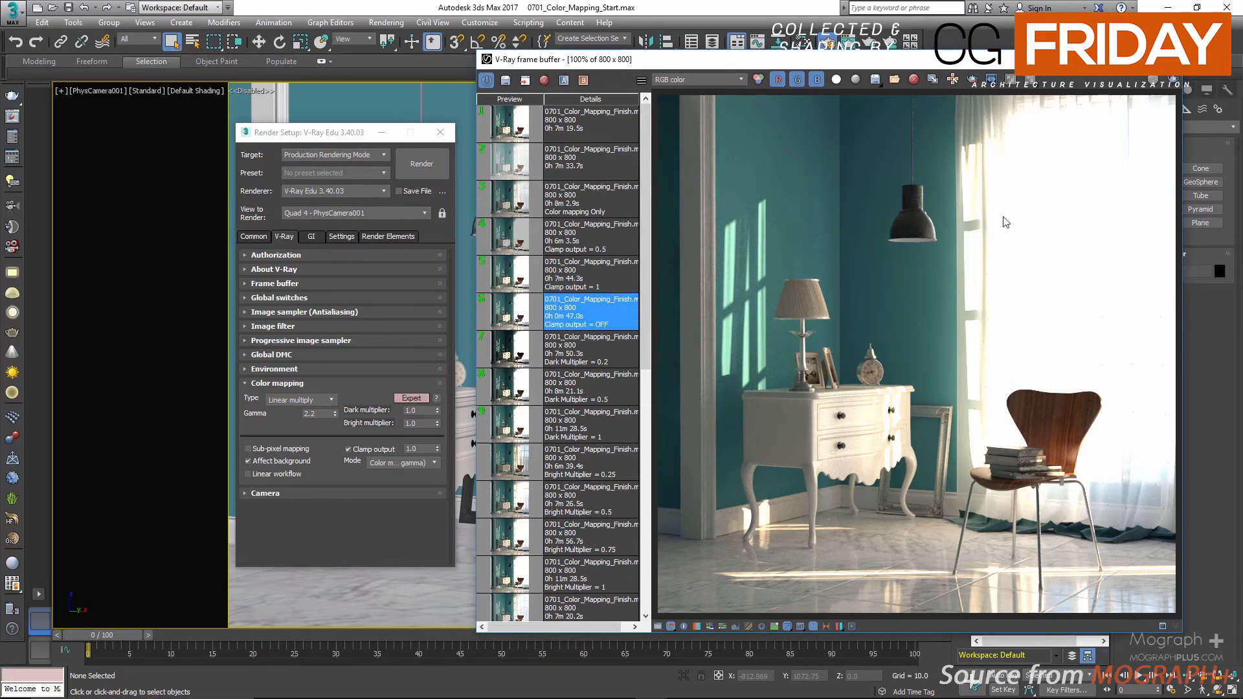
mouse_move(1050, 196)
right_mouse_down()
mouse_move(1063, 203)
mouse_move(1053, 179)
mouse_move(1073, 131)
mouse_move(1116, 135)
mouse_move(1061, 119)
mouse_move(1122, 160)
mouse_move(1063, 168)
mouse_move(1038, 139)
mouse_move(1042, 170)
mouse_move(1086, 186)
mouse_move(1070, 255)
mouse_move(1096, 273)
mouse_move(1070, 240)
mouse_move(1094, 226)
mouse_move(1102, 199)
mouse_move(1090, 148)
mouse_move(1115, 135)
mouse_move(1078, 142)
mouse_move(1043, 179)
right_mouse_up()
right_click_drag(1045, 173, 1053, 159)
- Load the saved render with clamp output 0.5, and disable Clamp output in the color mapping settings
double_click(536, 244)
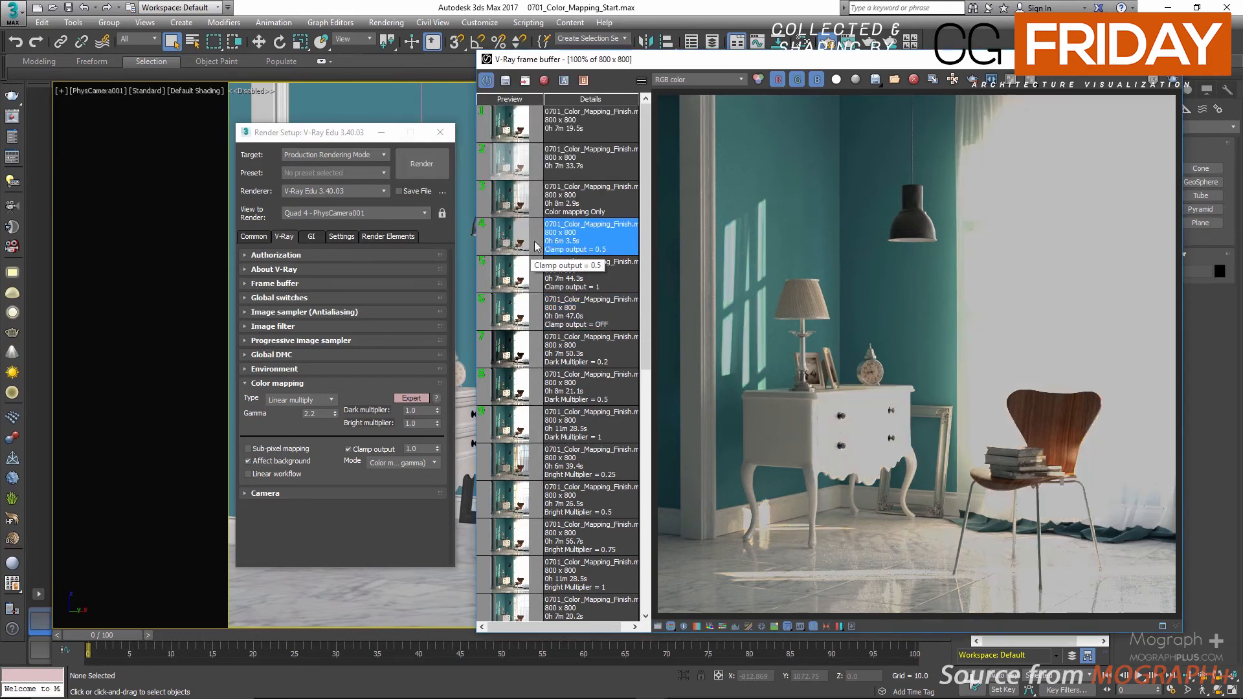
left_click(382, 452)
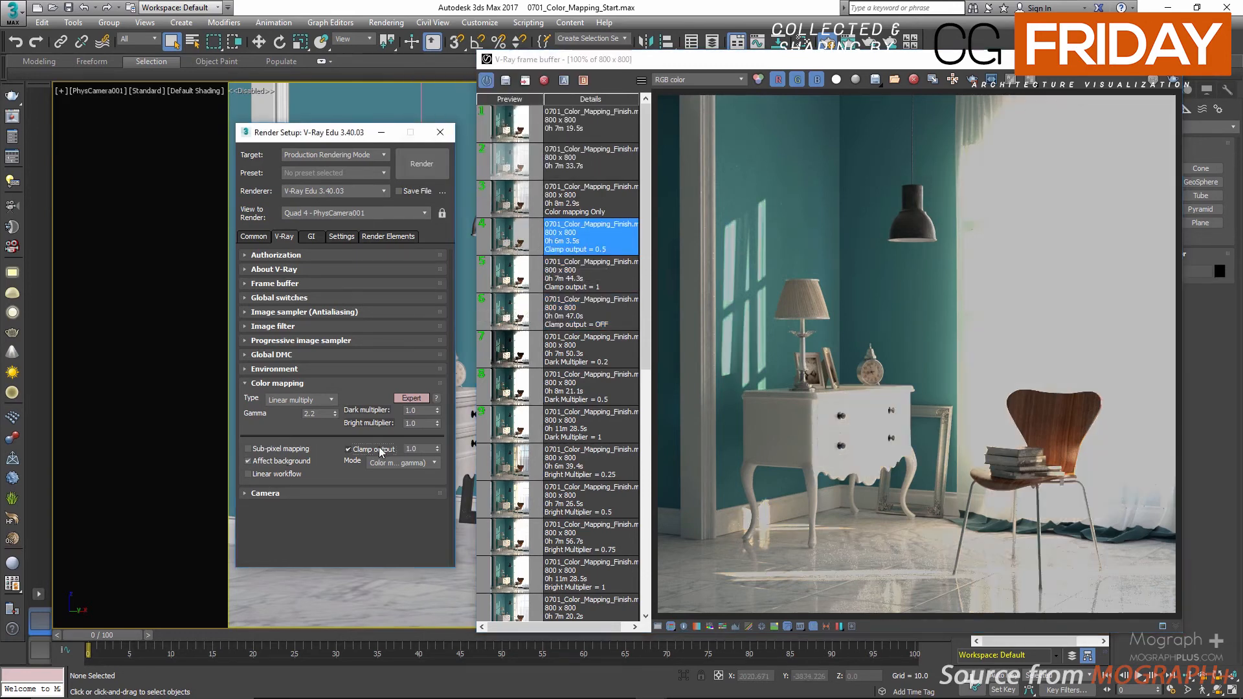
left_click(380, 452)
- Change the color mapping type to Reinhard and set the burn value to 0.15
left_click(301, 397)
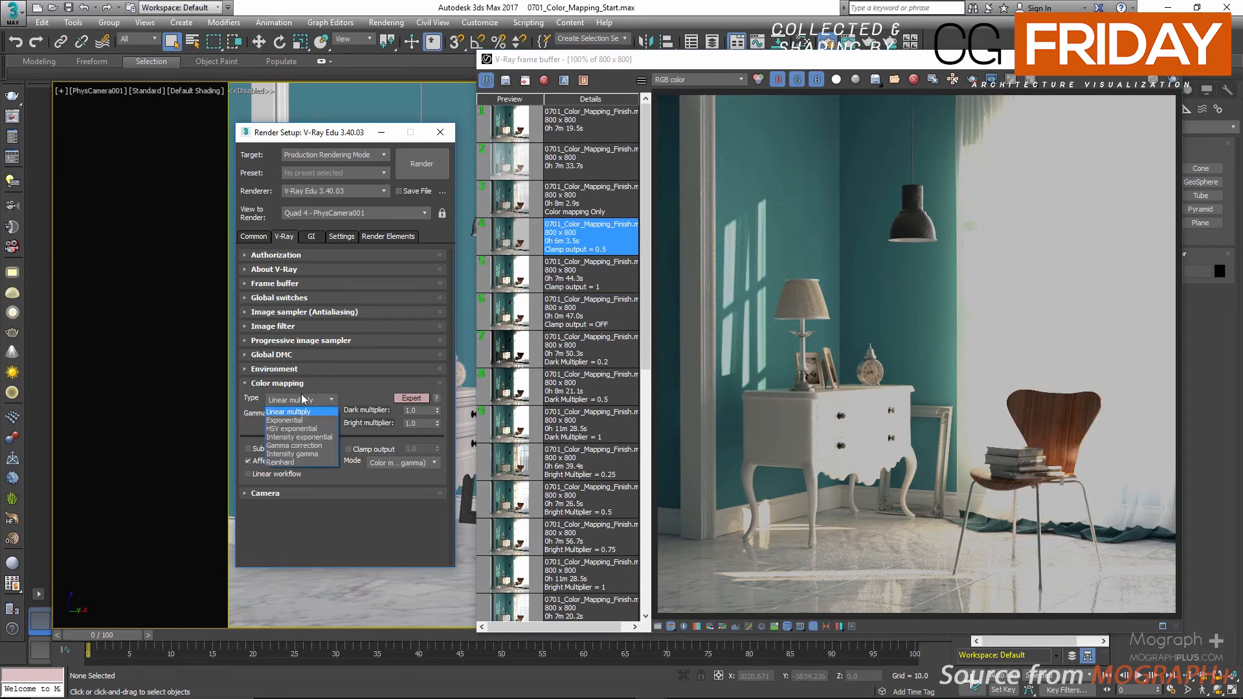
left_click(313, 459)
double_click(417, 423)
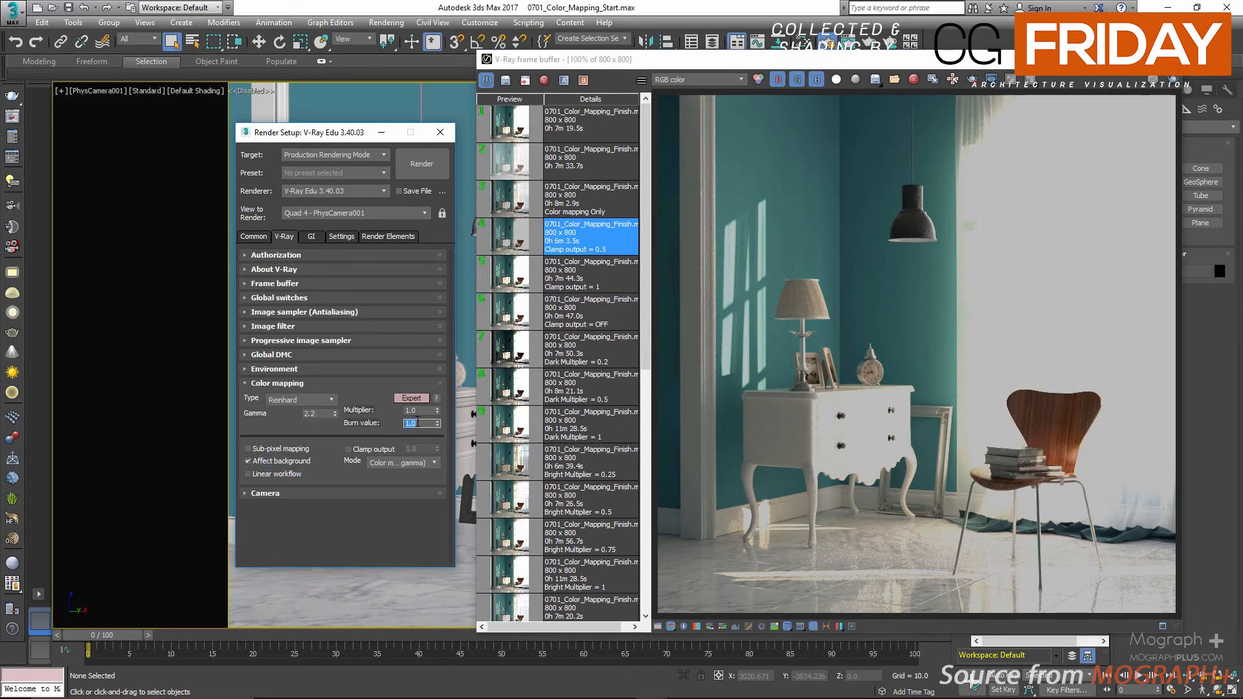
type("0.15")
key("Return")
- Toggle Affect background off and back on, and check the environment map in the scene's environment settings
left_click(303, 464)
left_click(300, 464)
left_click(386, 23)
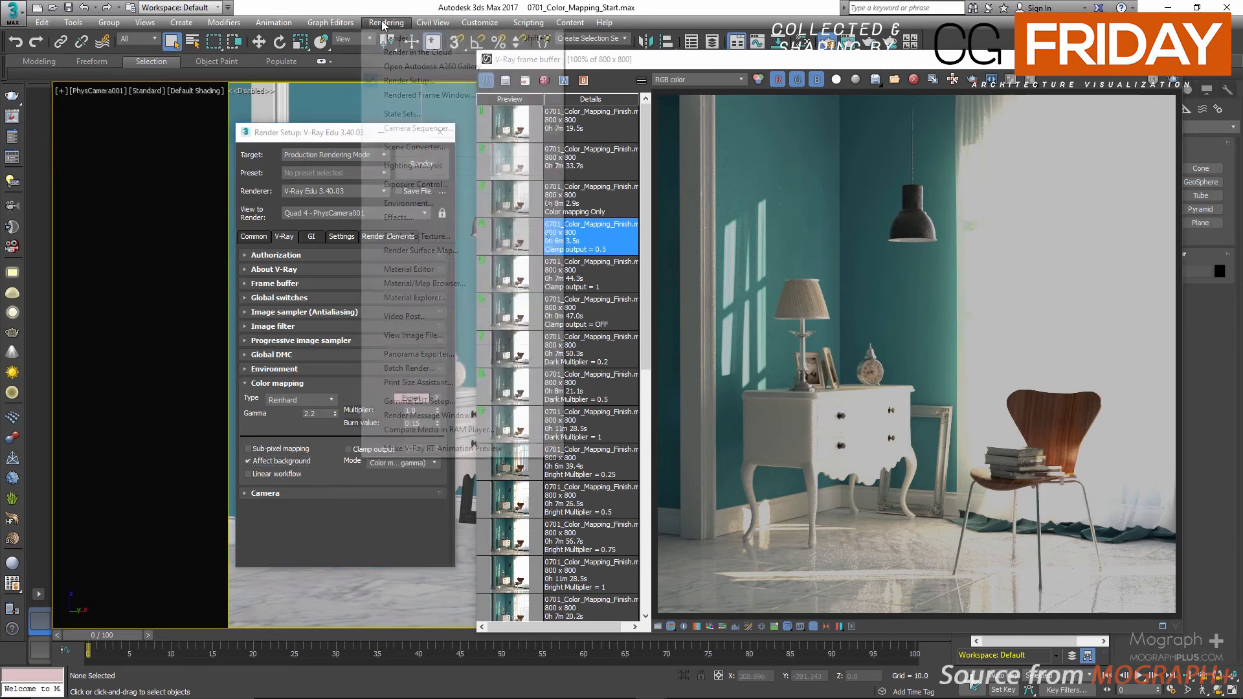
left_click(444, 199)
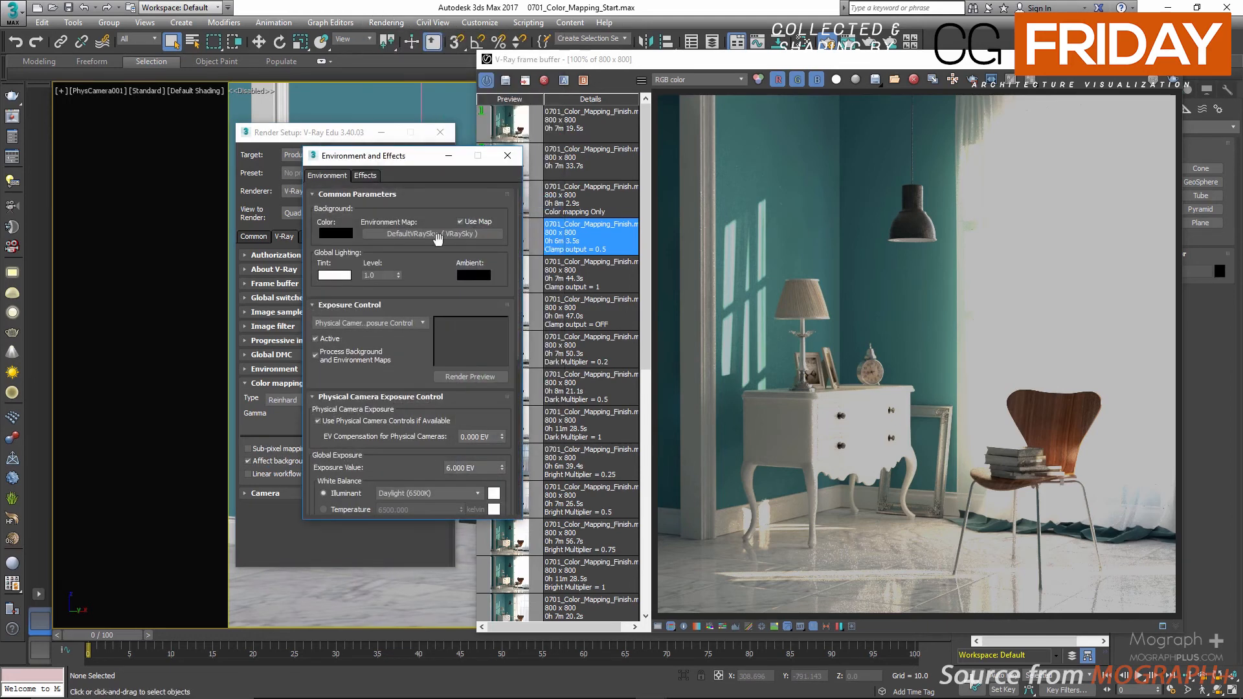
left_click(506, 156)
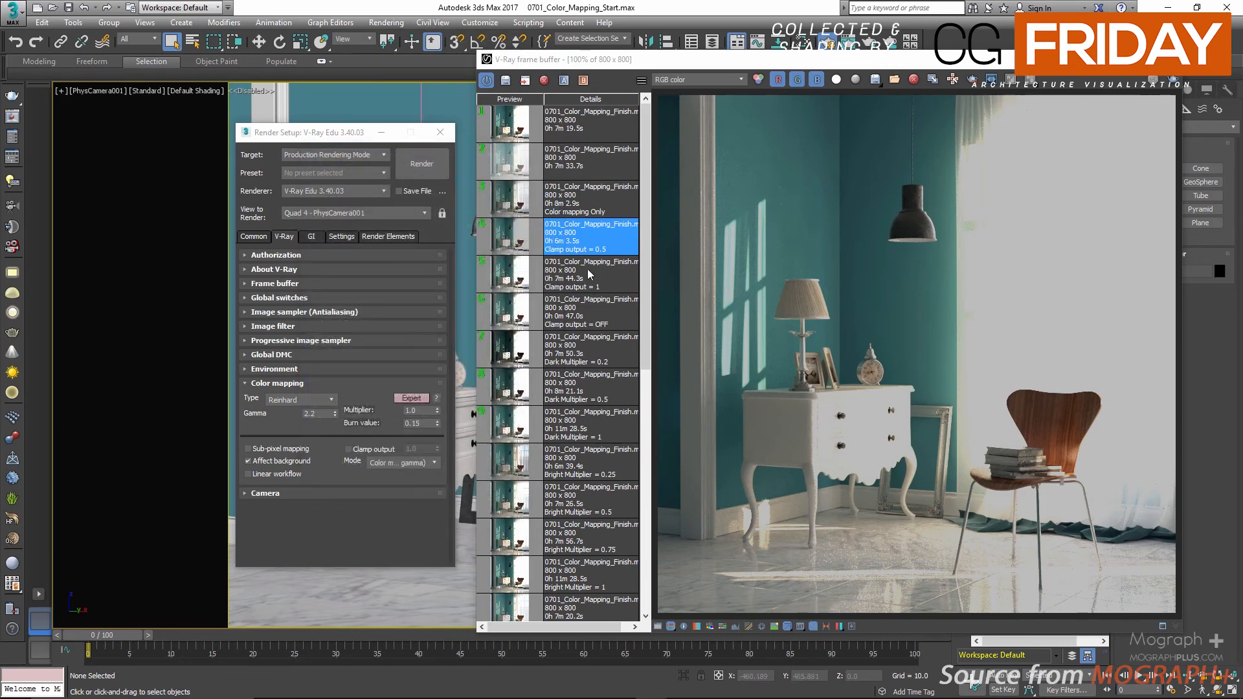
- Load the saved Color mapping Only render and review the available color mapping modes, keeping Color mapping only (no gamma)
left_click(510, 202)
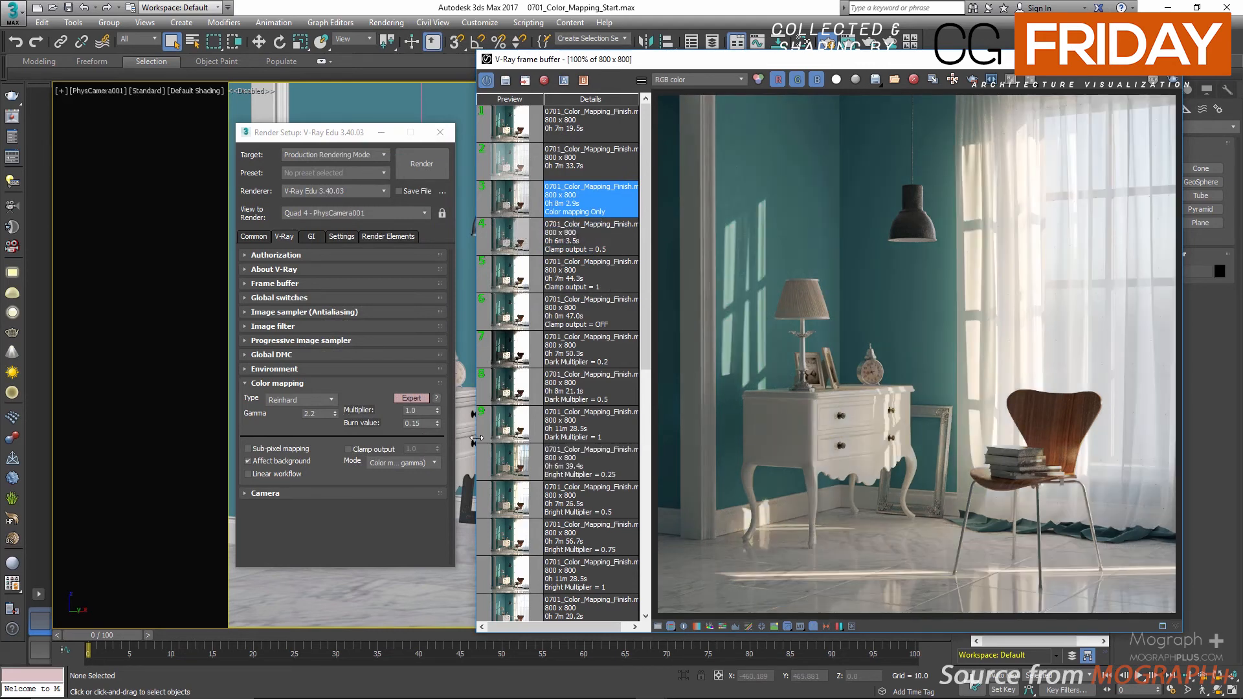
left_click(428, 464)
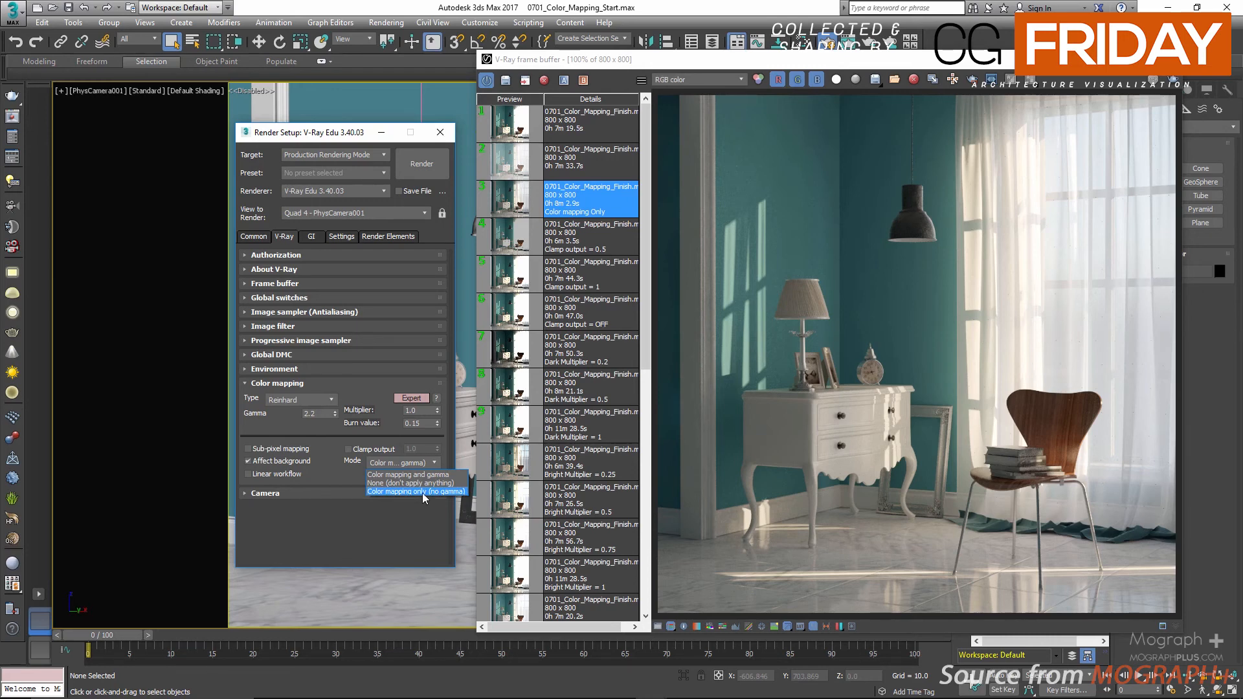
left_click(422, 492)
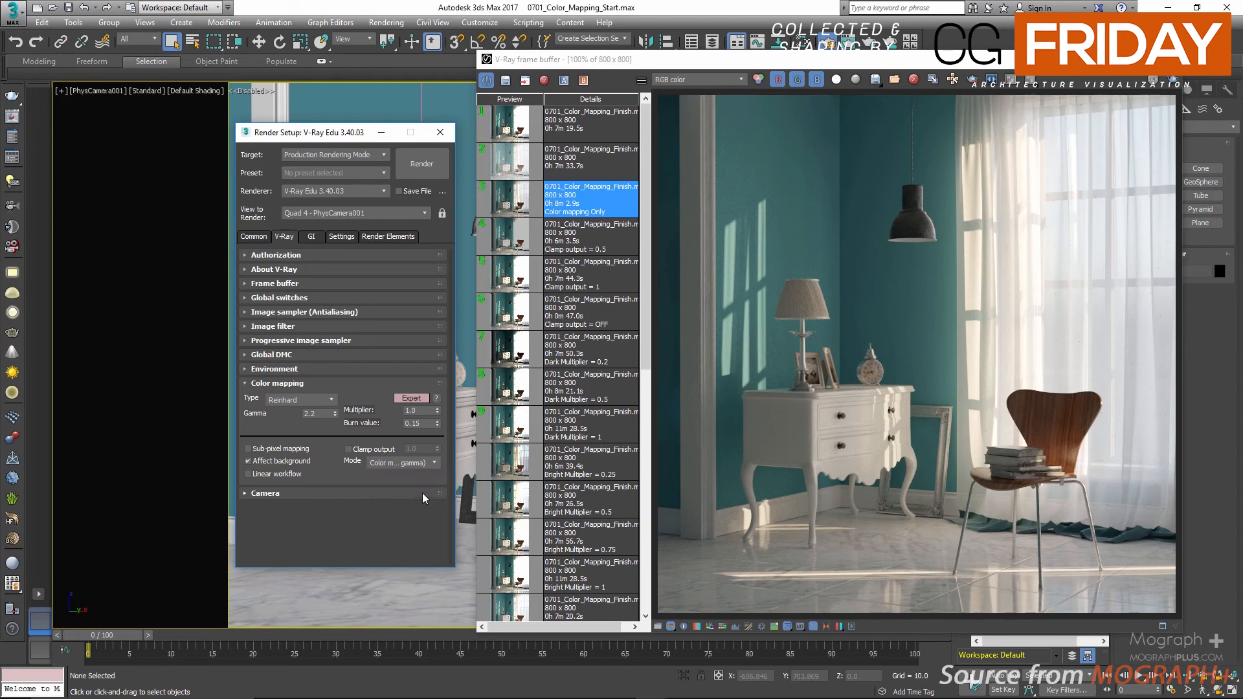
left_click(434, 461)
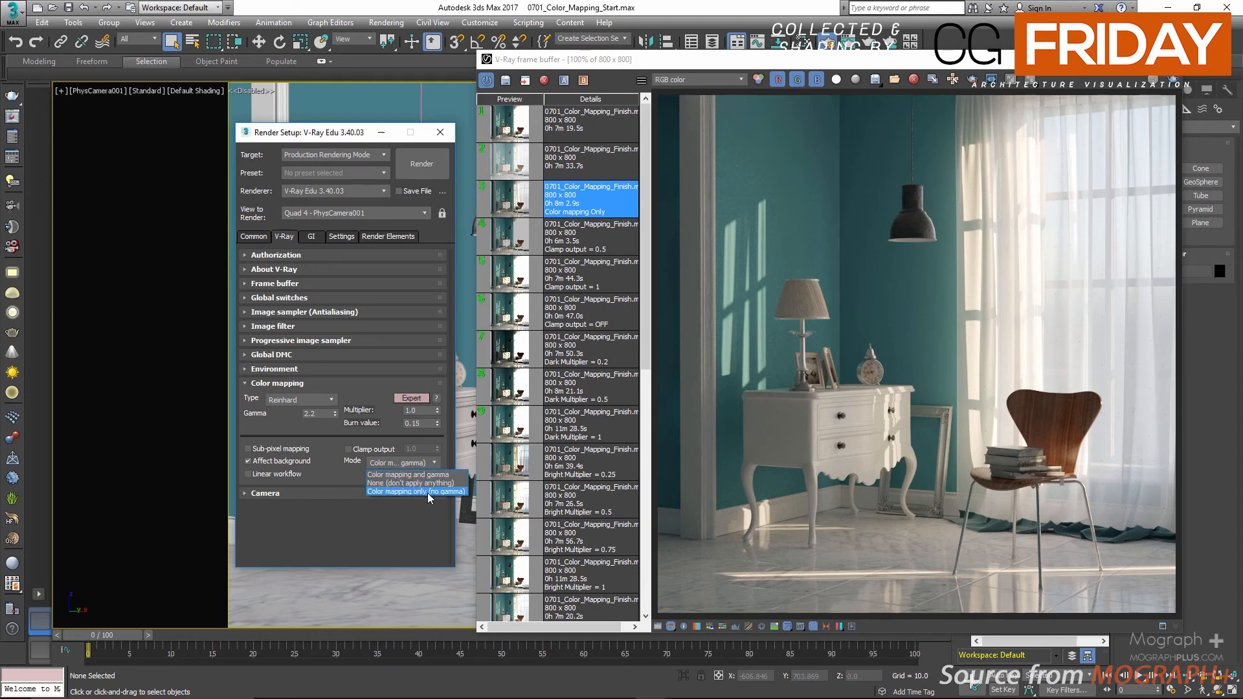
left_click(575, 211)
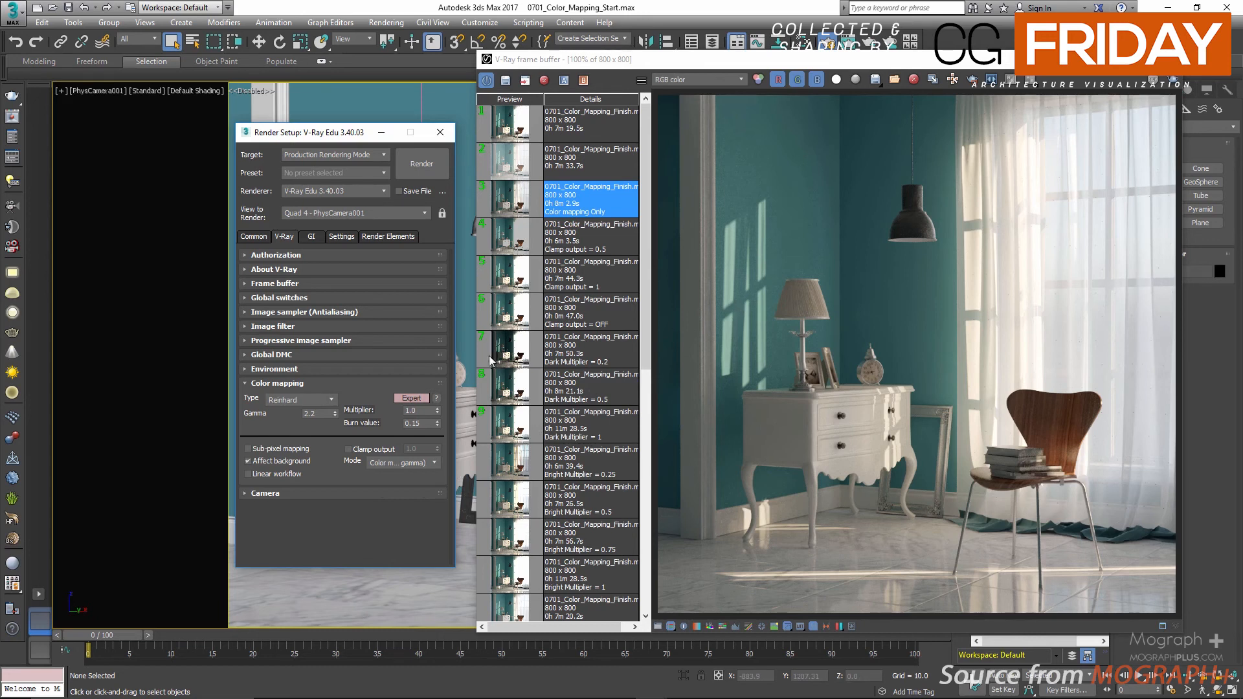
- Set the color mapping mode to Color mapping and gamma, and load the second saved render in the history
left_click(413, 464)
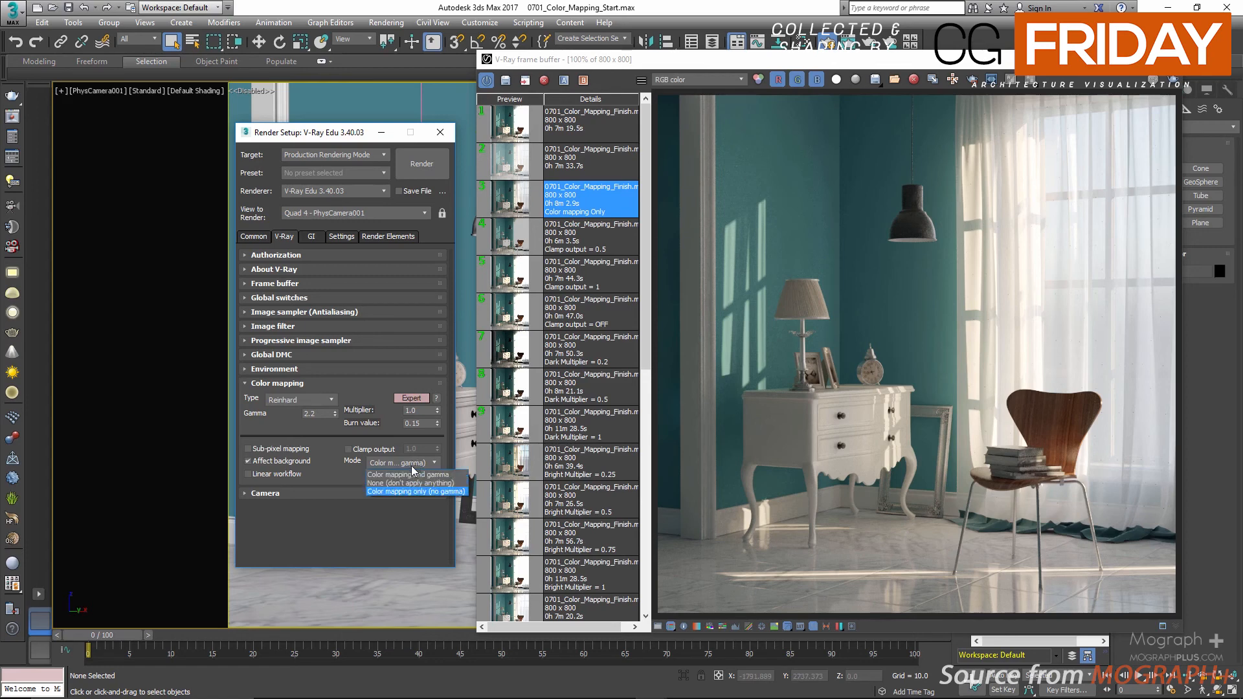
left_click(457, 475)
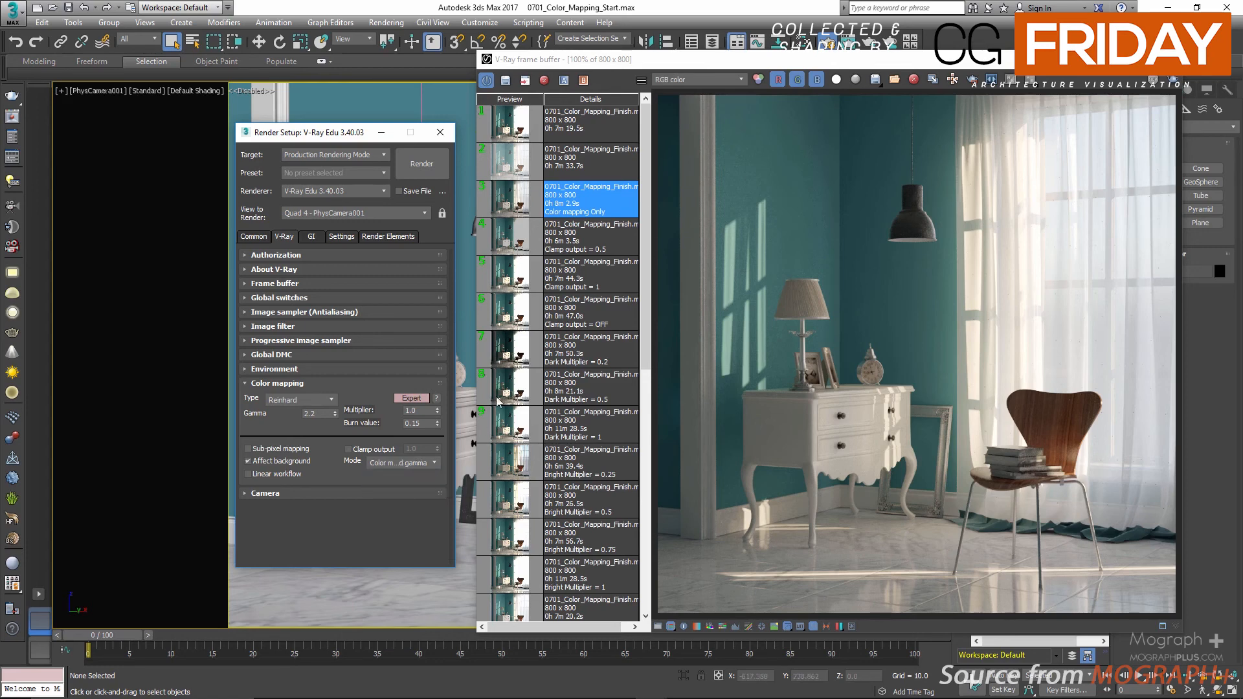
double_click(514, 167)
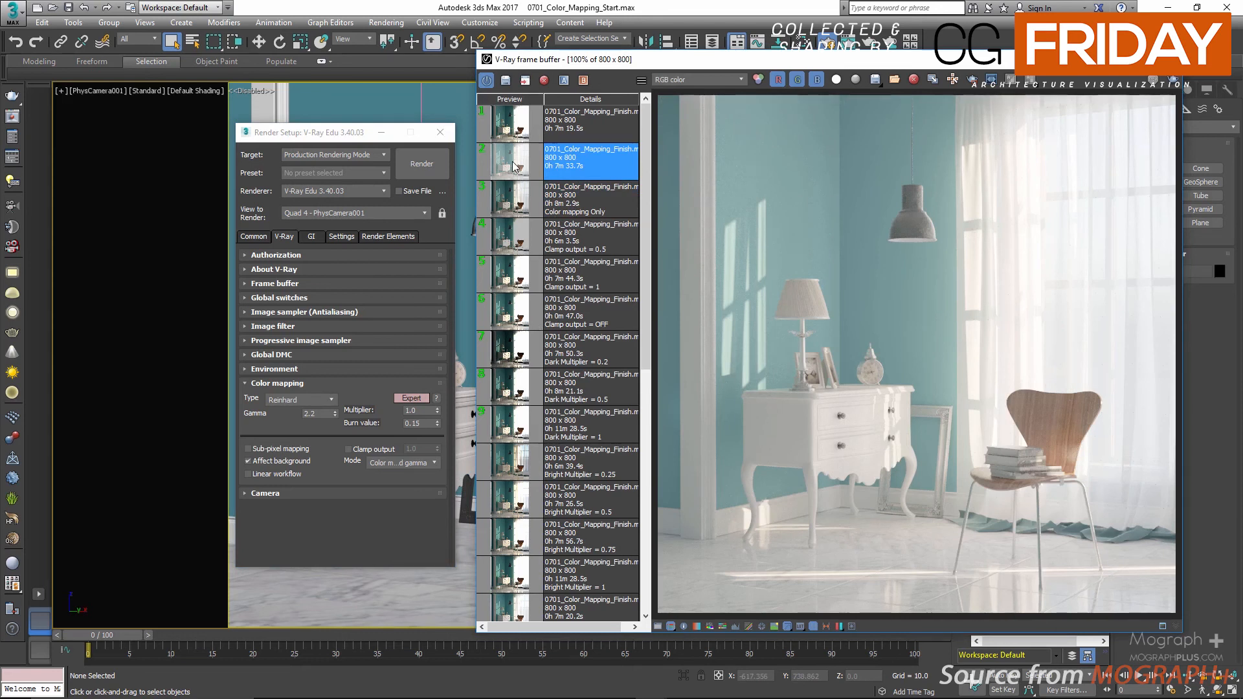
- Set the color mapping mode to None (don't apply anything), and load the first saved render in the history
left_click(426, 462)
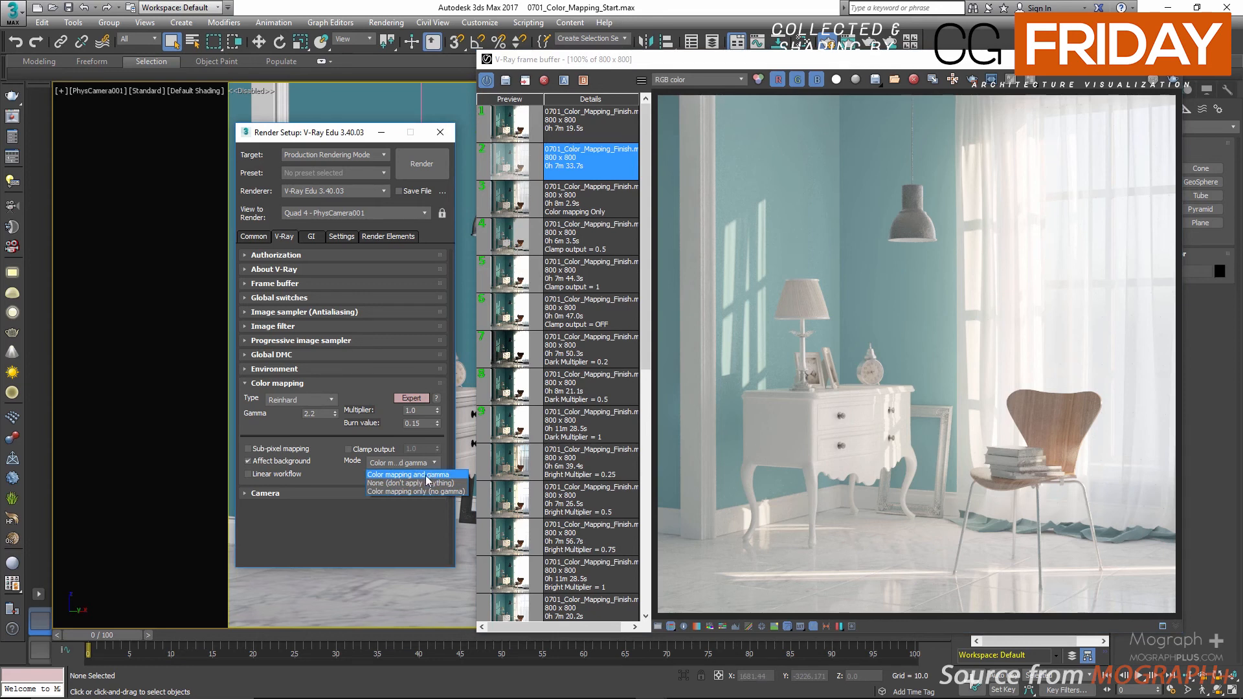
left_click(426, 483)
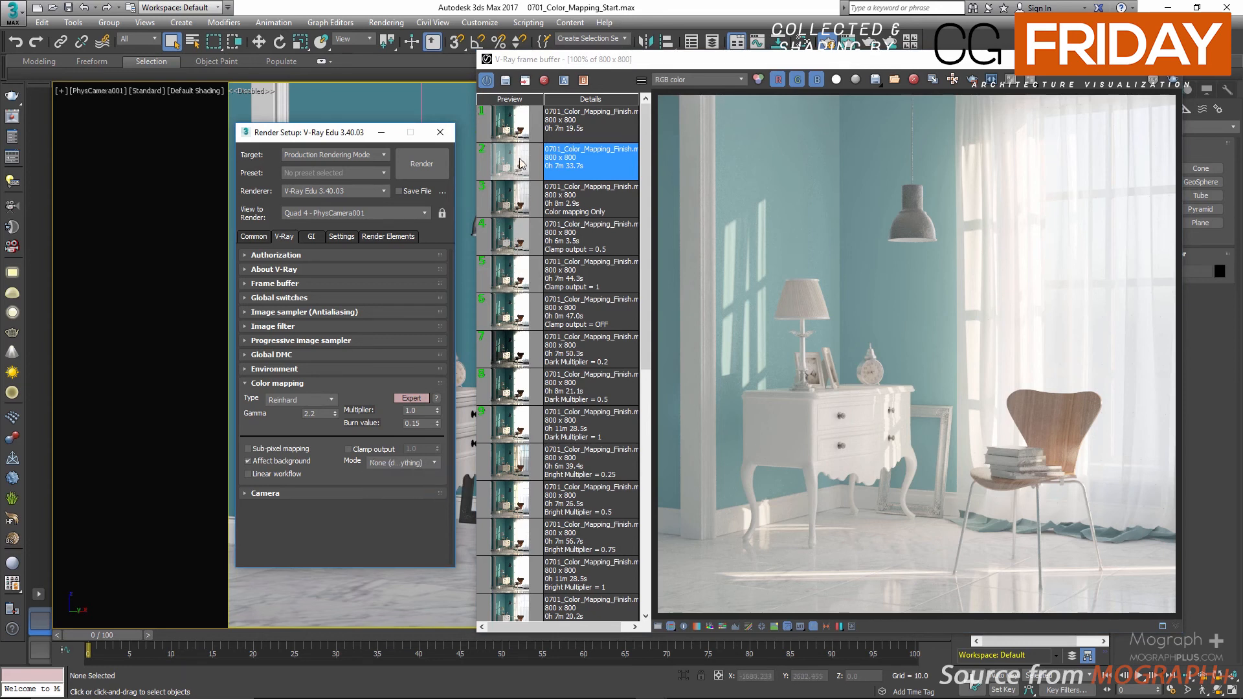
double_click(518, 121)
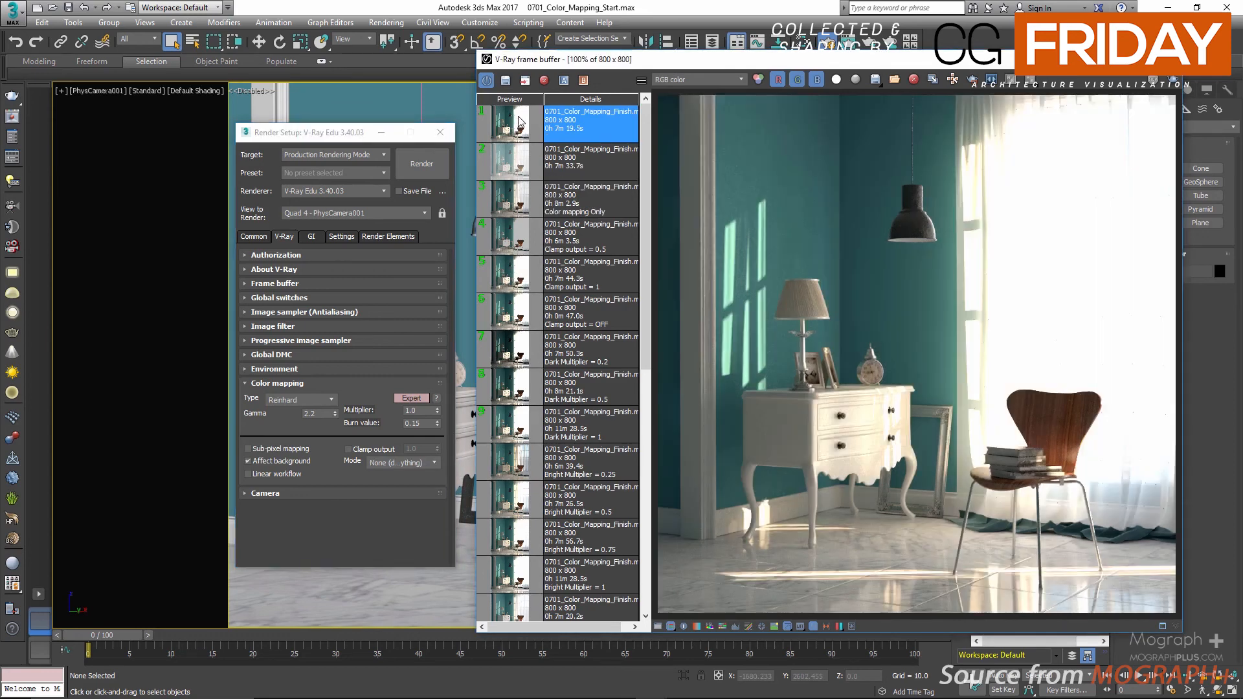
- Add the history note "None" to the first saved render
right_click(567, 122)
left_click(586, 130)
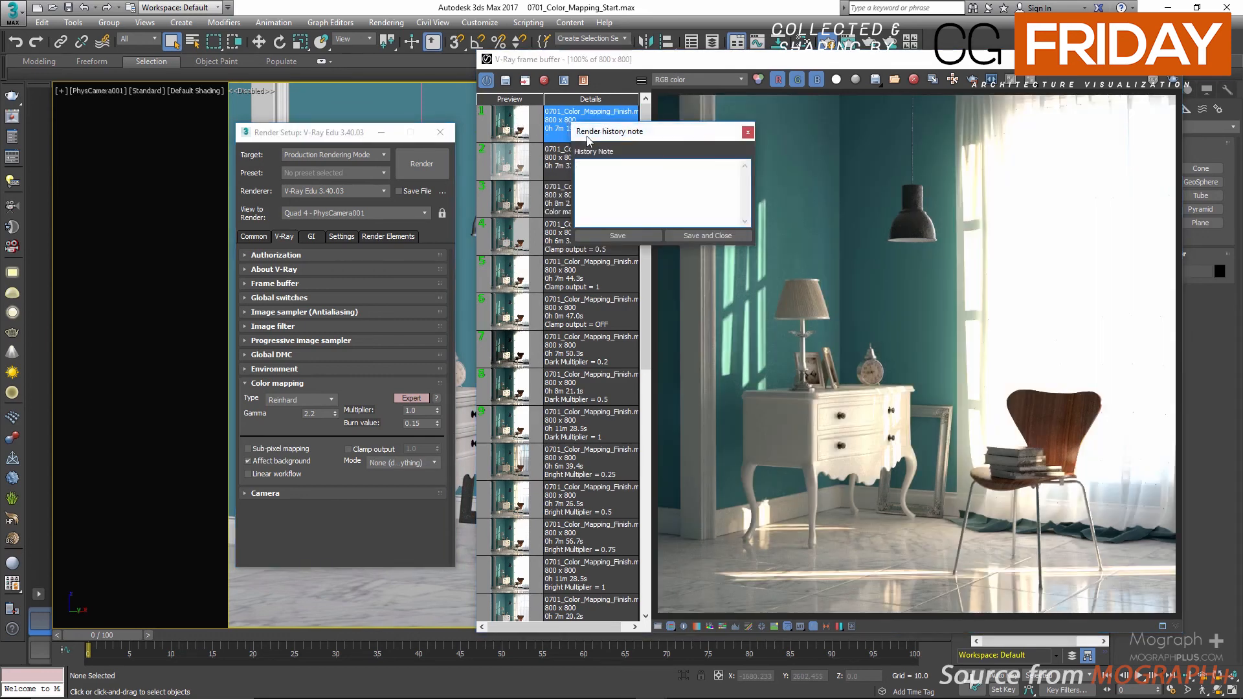
type("None")
left_click(718, 237)
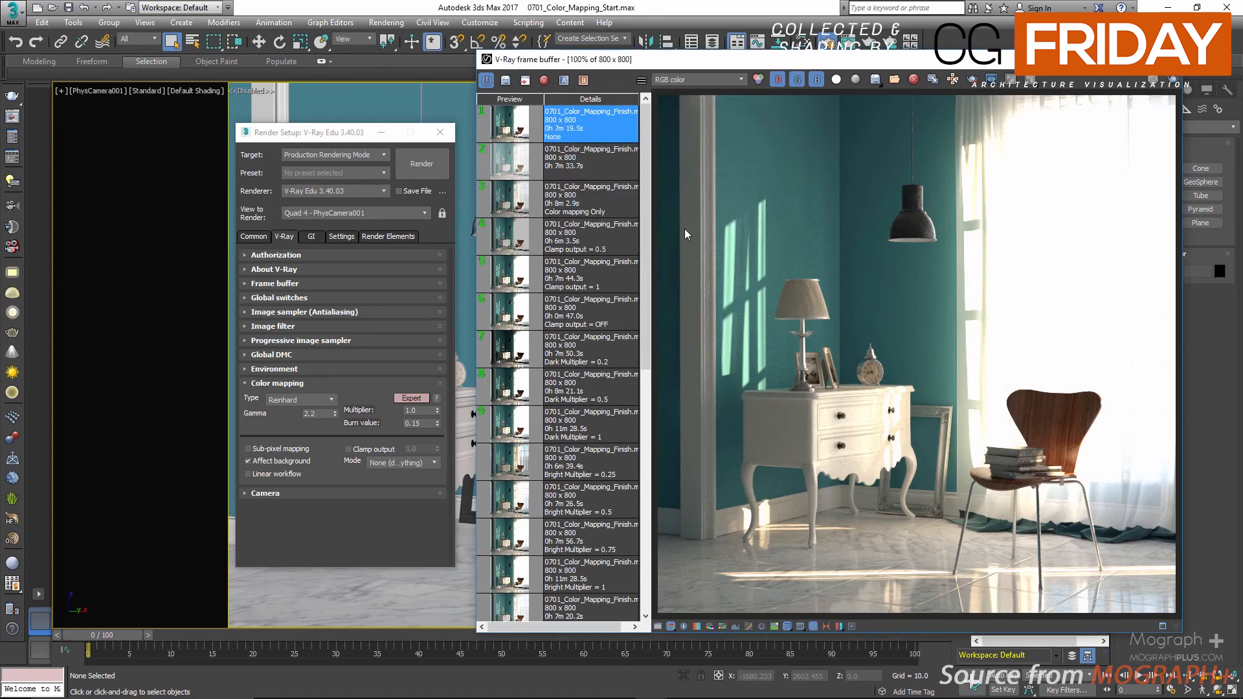
- Add the history note "Color mapping and Gamma" to the second saved render
right_click(608, 171)
left_click(620, 180)
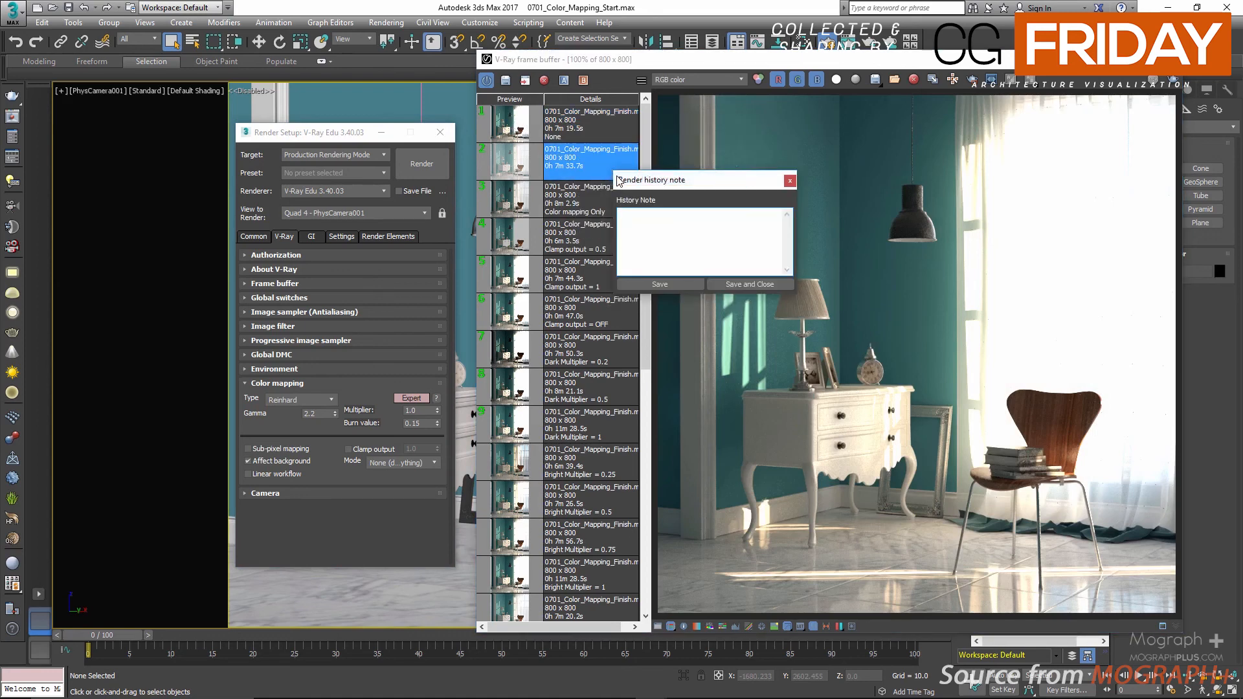
type("Color mapping and Gamma")
left_click(732, 286)
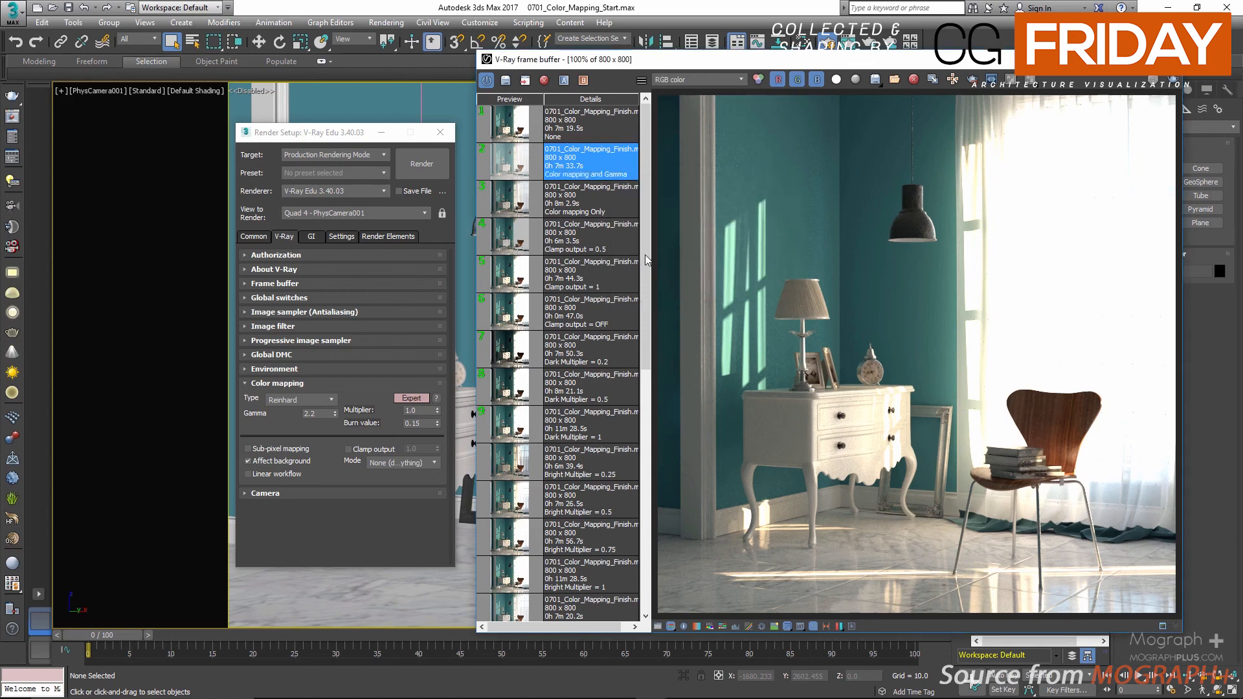
- Compare the saved renders of the different color mapping modes, and set the mode to Color mapping only (no gamma)
left_click(579, 129)
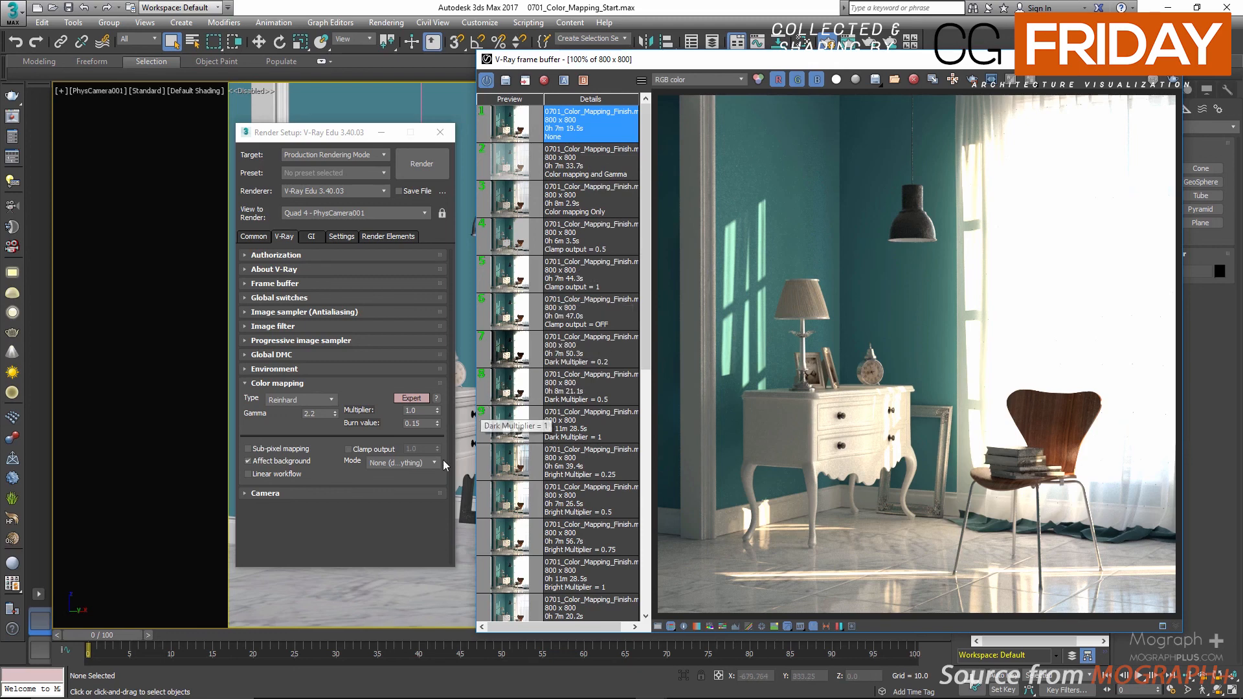
left_click(599, 204)
left_click(602, 170)
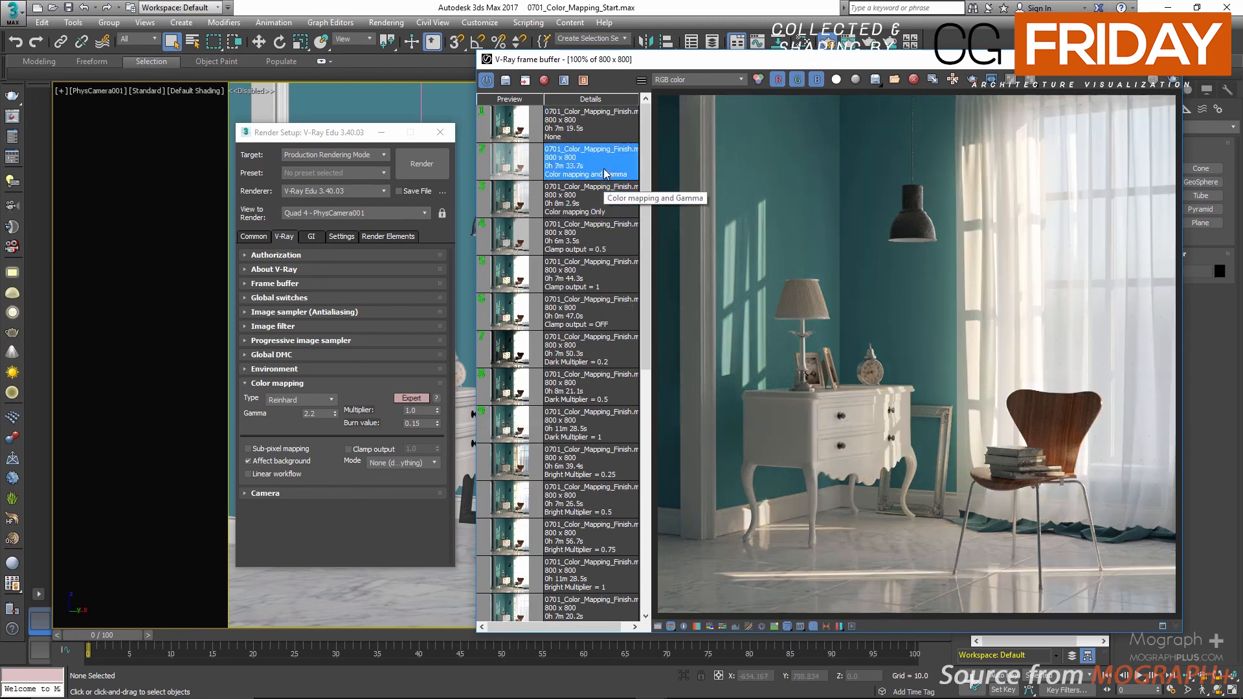
left_click(607, 125)
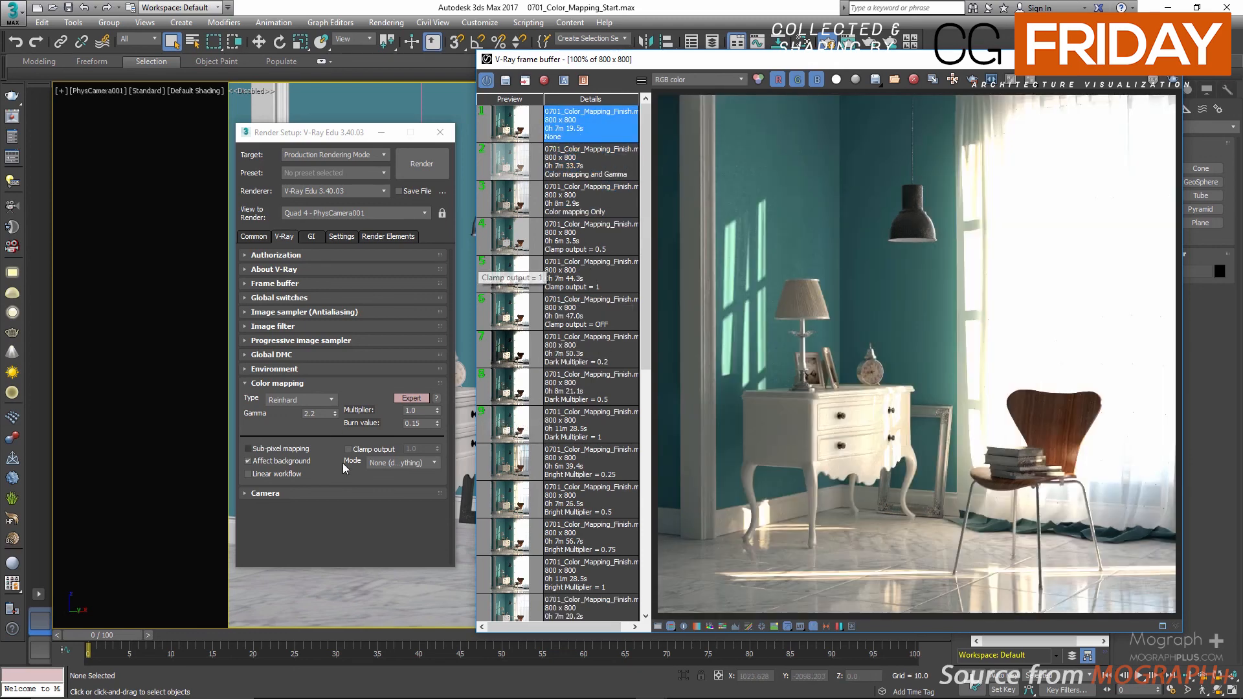
left_click(433, 463)
left_click(446, 492)
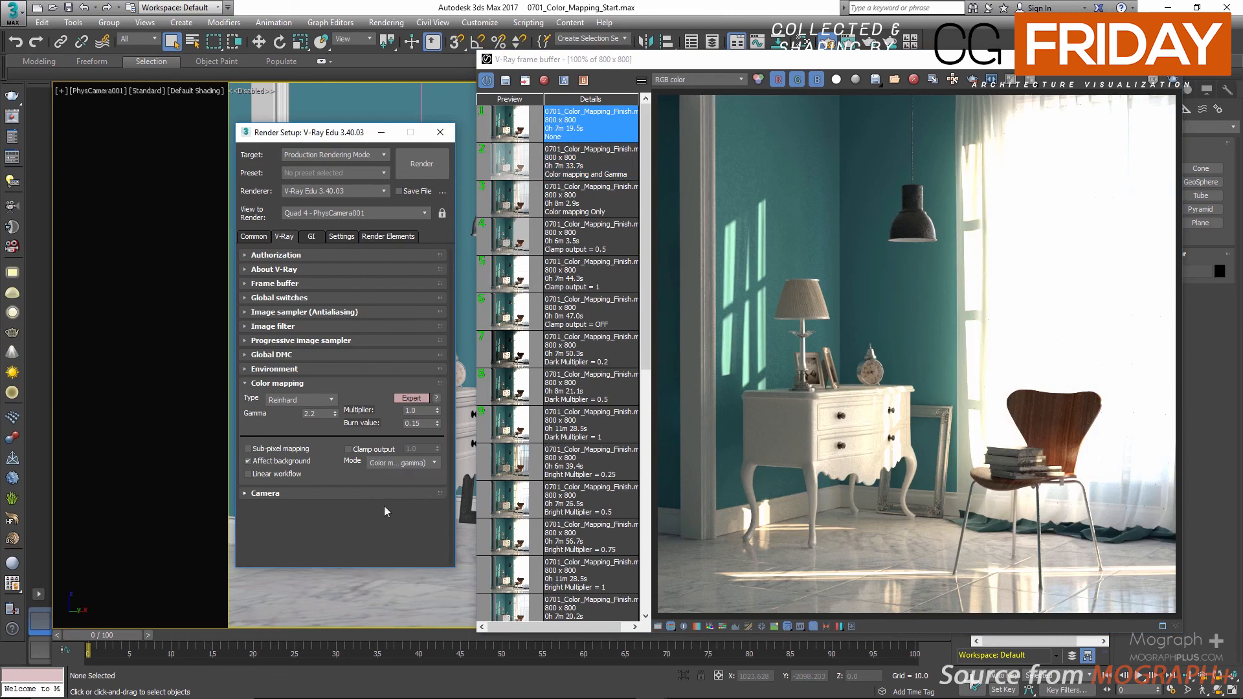